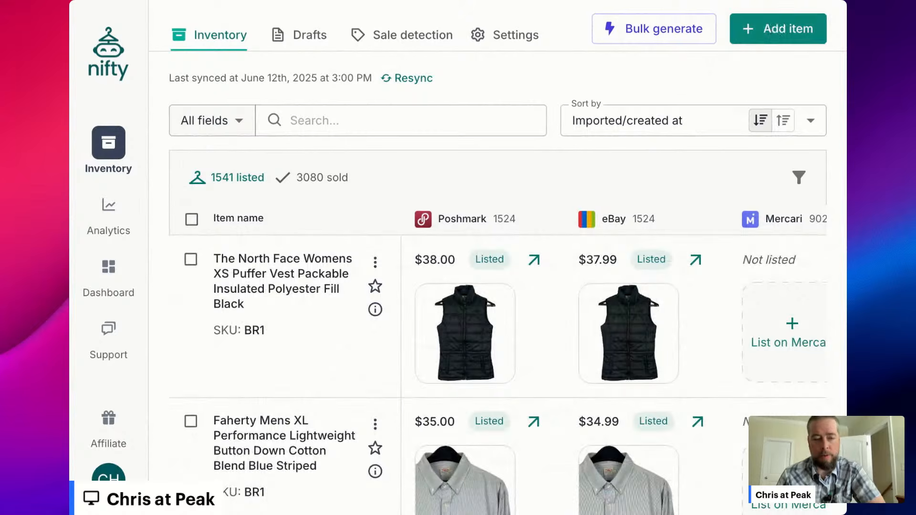
Start a new inventory item and add the five photos of the plaid shirt
{"action": "left_click", "coordinate": [778, 29]}
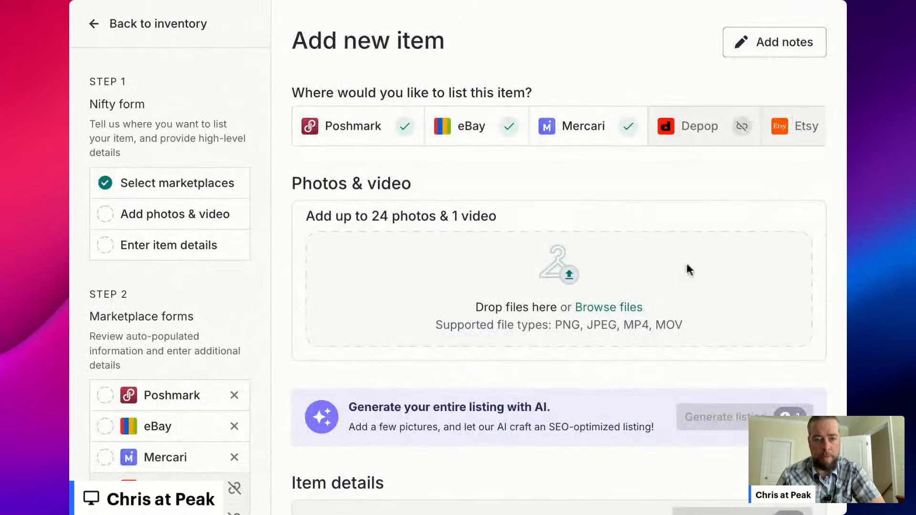
{"action": "scroll", "coordinate": [668, 297], "scroll_direction": "down", "scroll_amount": 3}
{"action": "scroll", "coordinate": [667, 296], "scroll_direction": "down", "scroll_amount": 1}
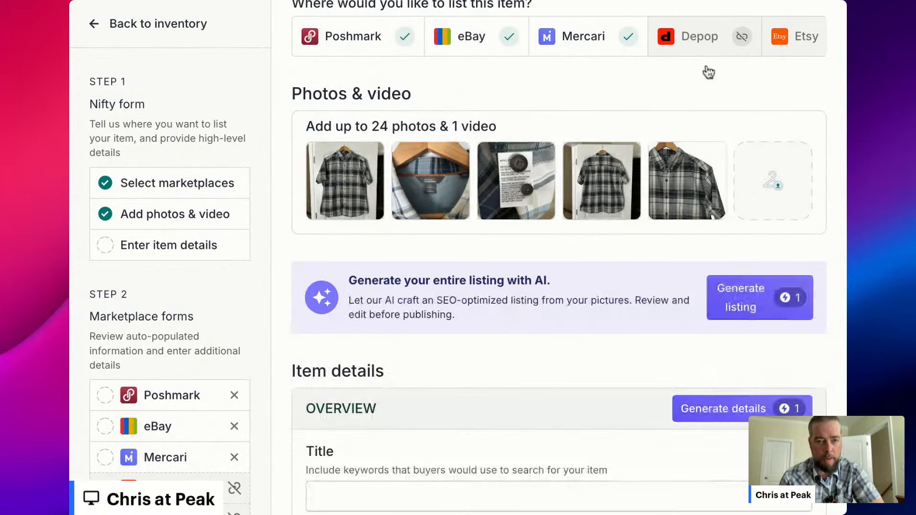
Reorder the photos as close-up, collar label, full front, full back and care tag, and crop the collar label photo tightly around the label
{"action": "left_click_drag", "start_coordinate": [655, 190], "coordinate": [342, 199]}
{"action": "left_click_drag", "start_coordinate": [530, 206], "coordinate": [442, 203]}
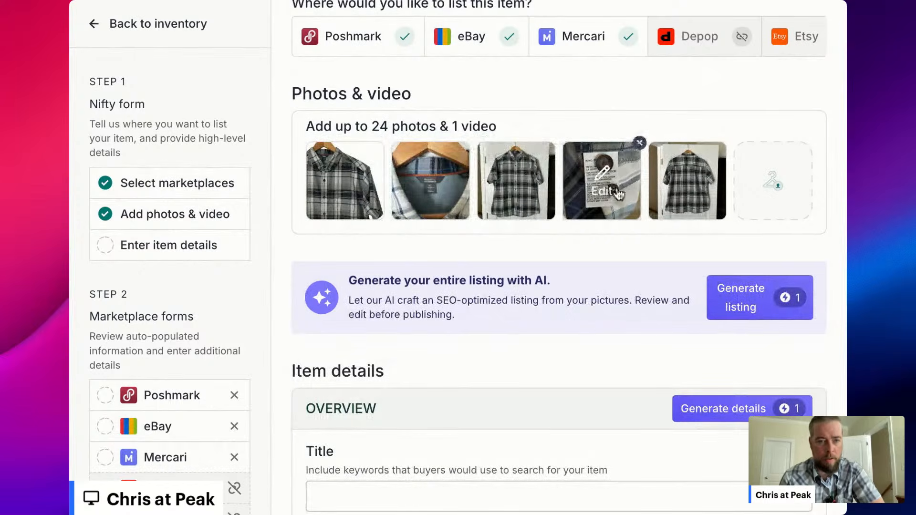
{"action": "left_click_drag", "start_coordinate": [678, 200], "coordinate": [602, 191]}
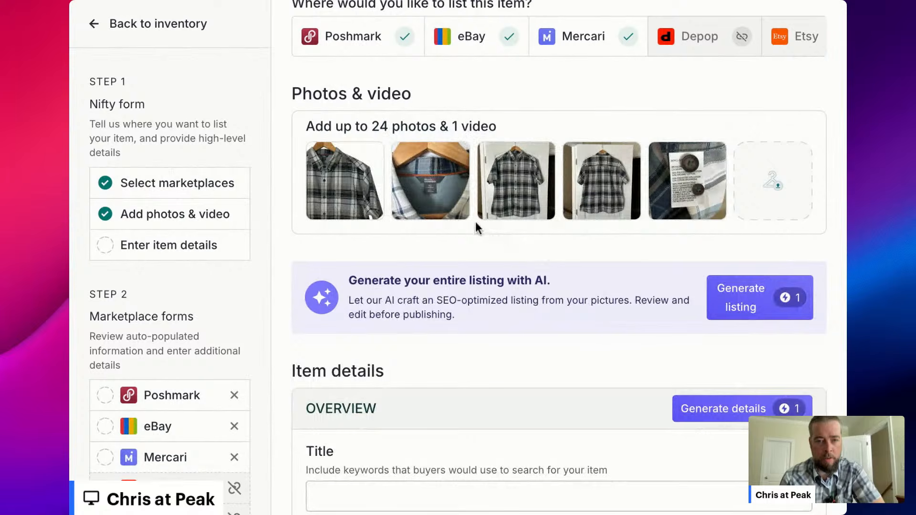
{"action": "left_click", "coordinate": [431, 203]}
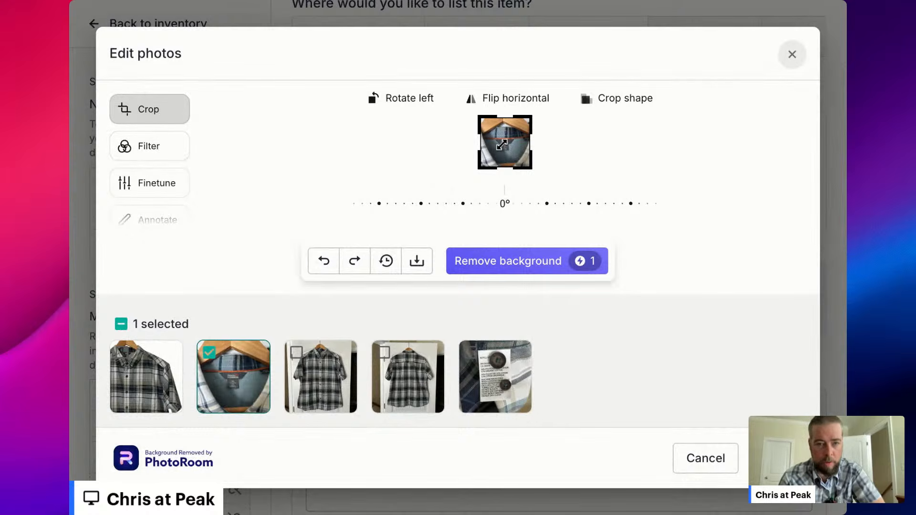
{"action": "left_click_drag", "start_coordinate": [530, 118], "coordinate": [506, 147]}
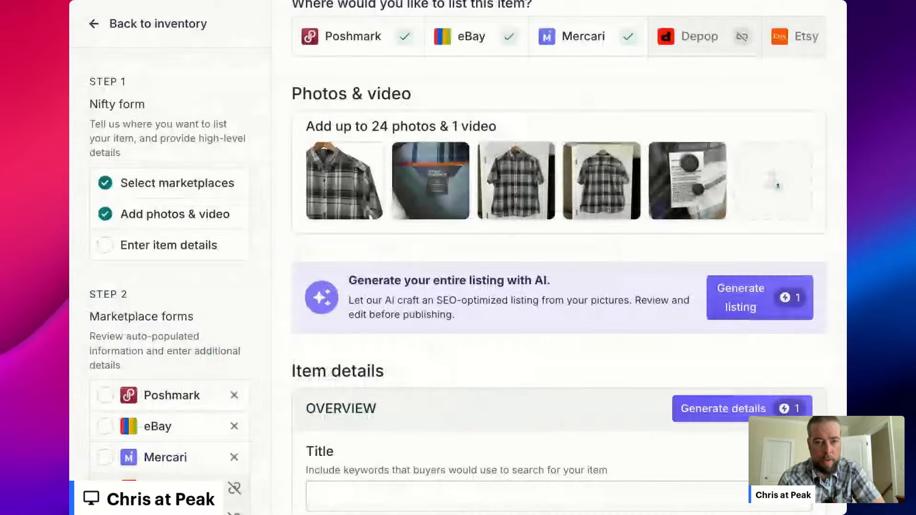
Generate the entire listing with AI from all five photos, with the department set to Men
{"action": "scroll", "coordinate": [441, 350], "scroll_direction": "down", "scroll_amount": 3}
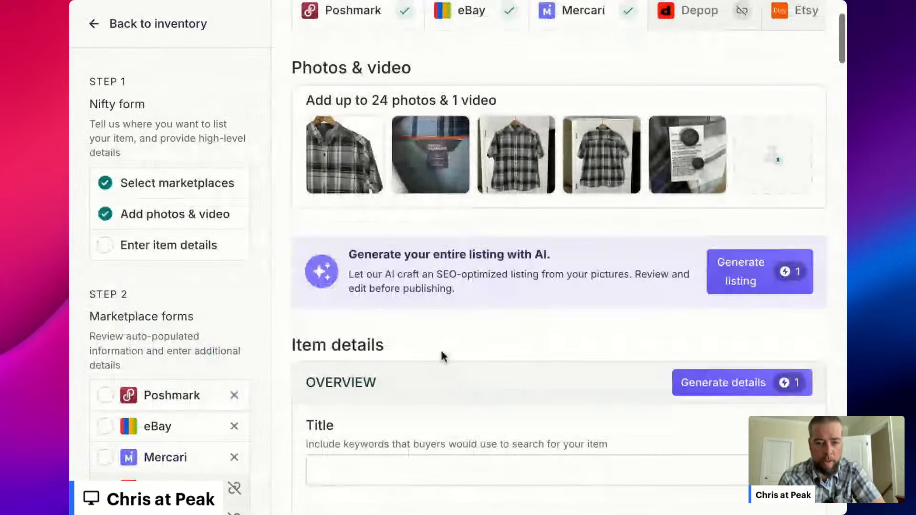
{"action": "mouse_move", "coordinate": [523, 32]}
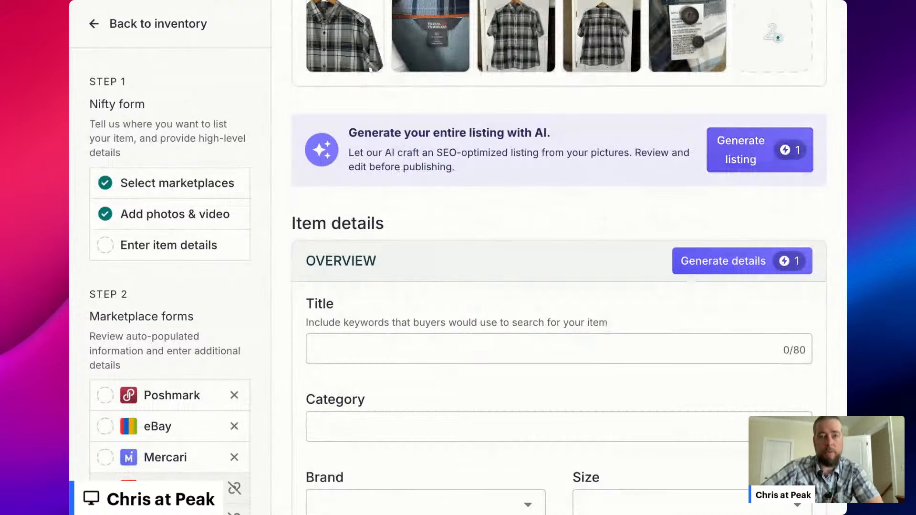
{"action": "scroll", "coordinate": [587, 184], "scroll_direction": "up", "scroll_amount": 1}
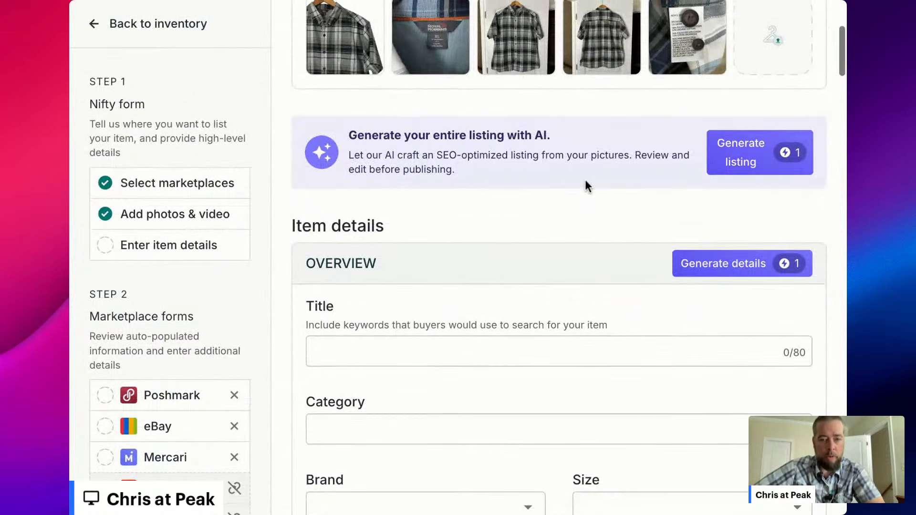
{"action": "scroll", "coordinate": [585, 180], "scroll_direction": "up", "scroll_amount": 1}
{"action": "scroll", "coordinate": [587, 187], "scroll_direction": "up", "scroll_amount": 2}
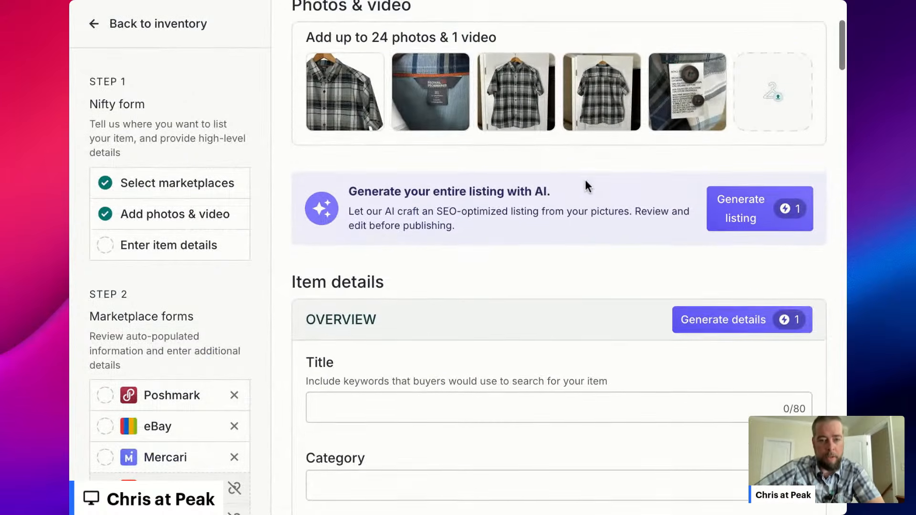
{"action": "scroll", "coordinate": [489, 427], "scroll_direction": "down", "scroll_amount": 15}
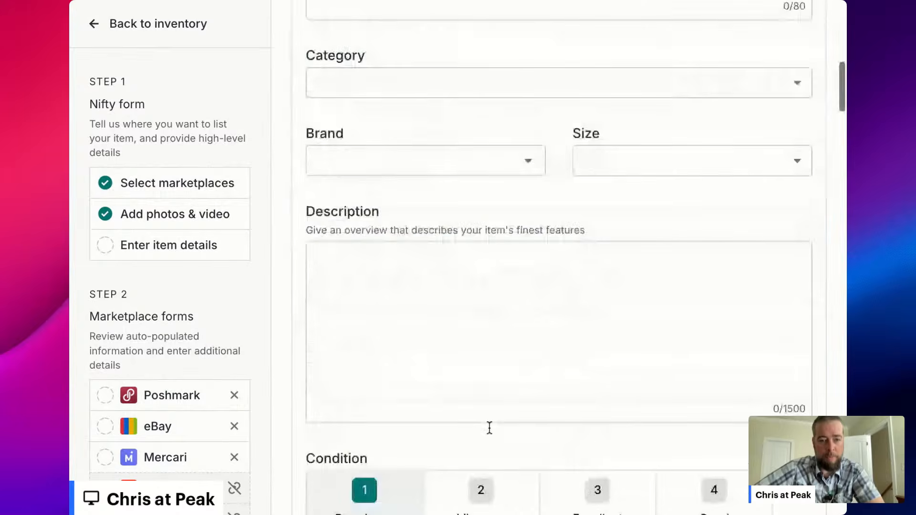
{"action": "scroll", "coordinate": [489, 428], "scroll_direction": "up", "scroll_amount": 12}
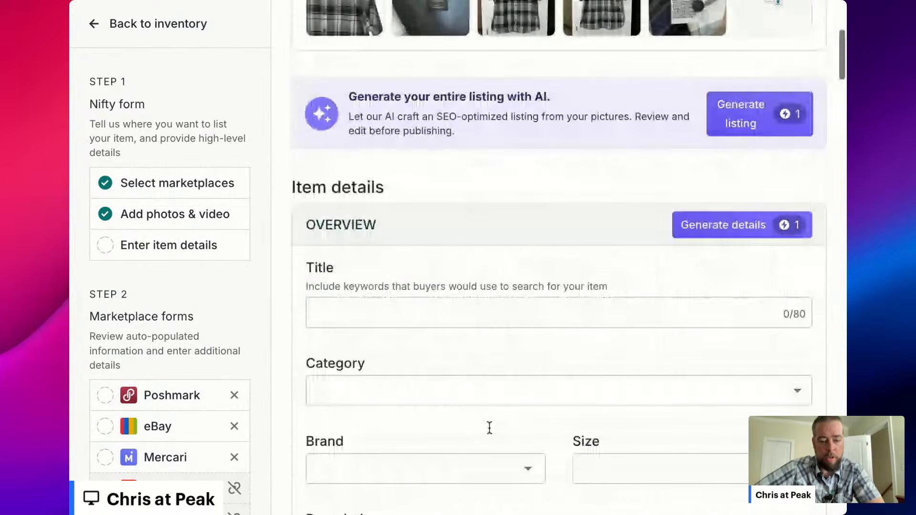
{"action": "scroll", "coordinate": [490, 428], "scroll_direction": "up", "scroll_amount": 4}
{"action": "left_click", "coordinate": [741, 278]}
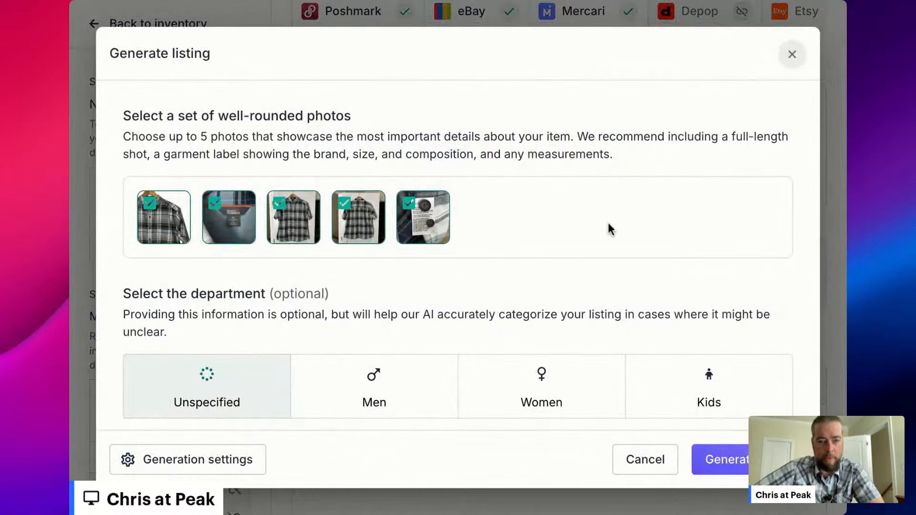
{"action": "scroll", "coordinate": [610, 225], "scroll_direction": "down", "scroll_amount": 1}
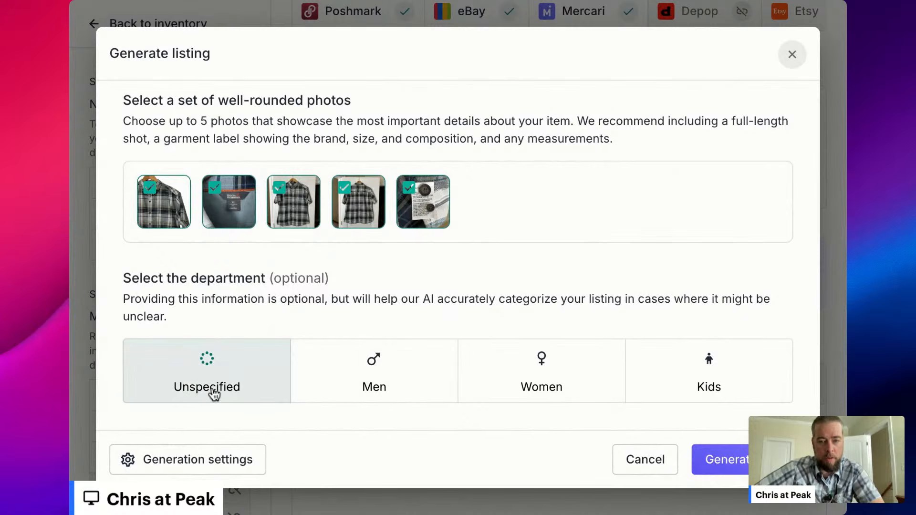
{"action": "left_click", "coordinate": [362, 371]}
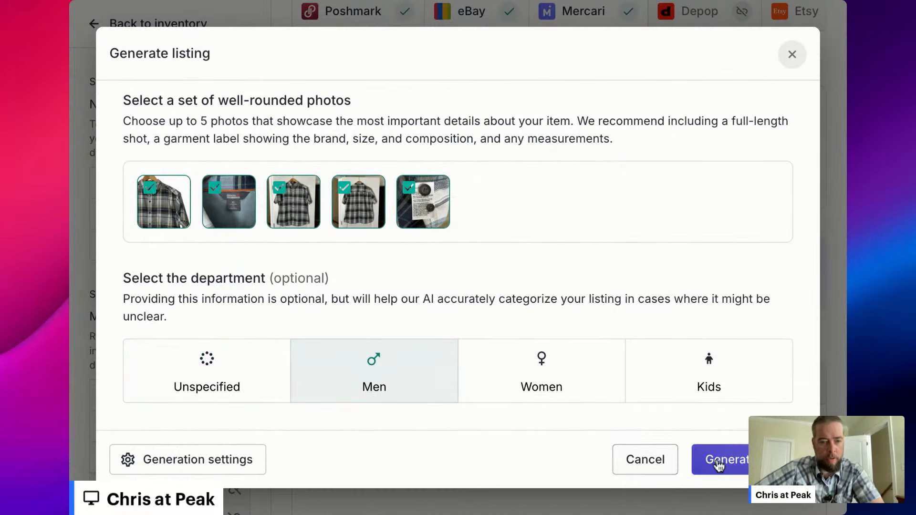
{"action": "left_click", "coordinate": [724, 461]}
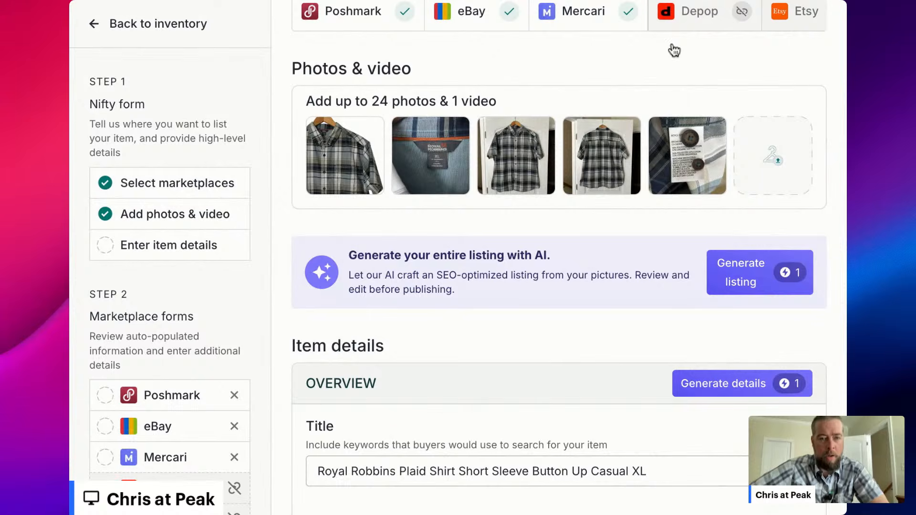
Review the generated title, category, brand and size in the item details overview
{"action": "scroll", "coordinate": [540, 272], "scroll_direction": "down", "scroll_amount": 3}
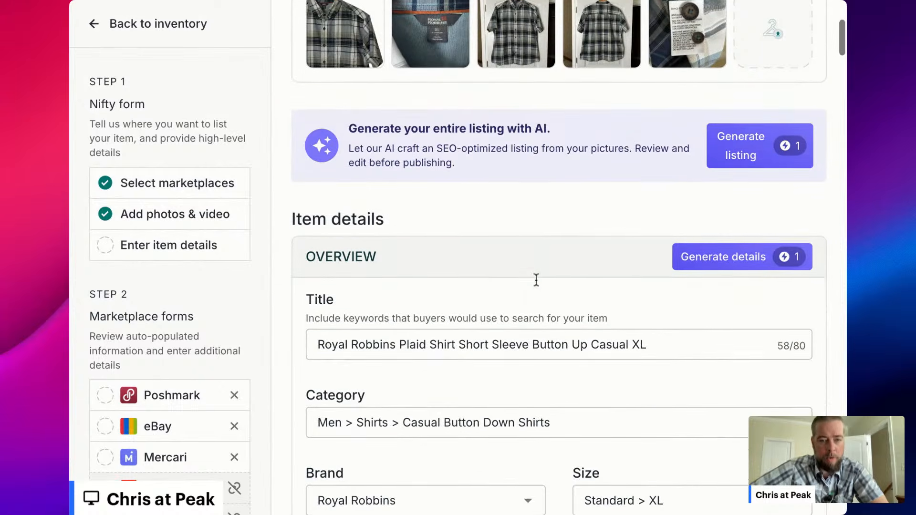
{"action": "scroll", "coordinate": [537, 280], "scroll_direction": "down", "scroll_amount": 2}
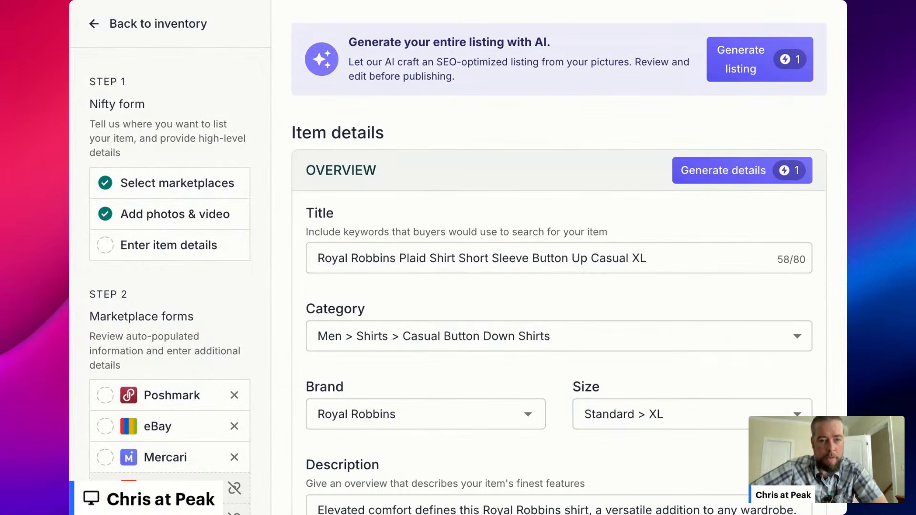
{"action": "left_click", "coordinate": [382, 261]}
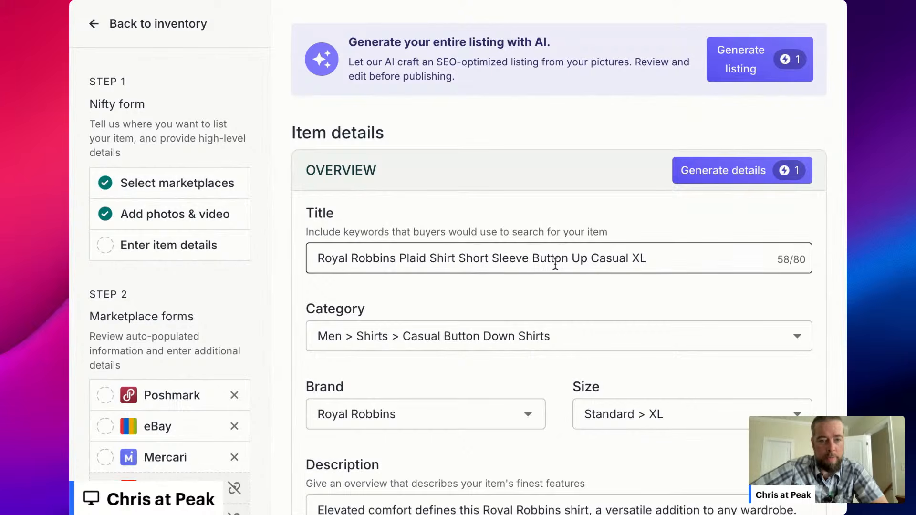
{"action": "left_click", "coordinate": [596, 277]}
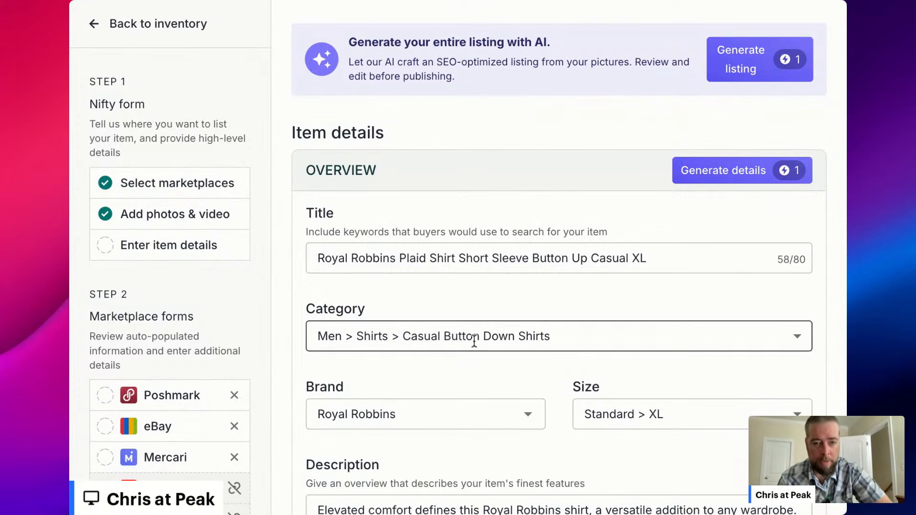
{"action": "scroll", "coordinate": [466, 345], "scroll_direction": "down", "scroll_amount": 3}
{"action": "scroll", "coordinate": [467, 345], "scroll_direction": "down", "scroll_amount": 5}
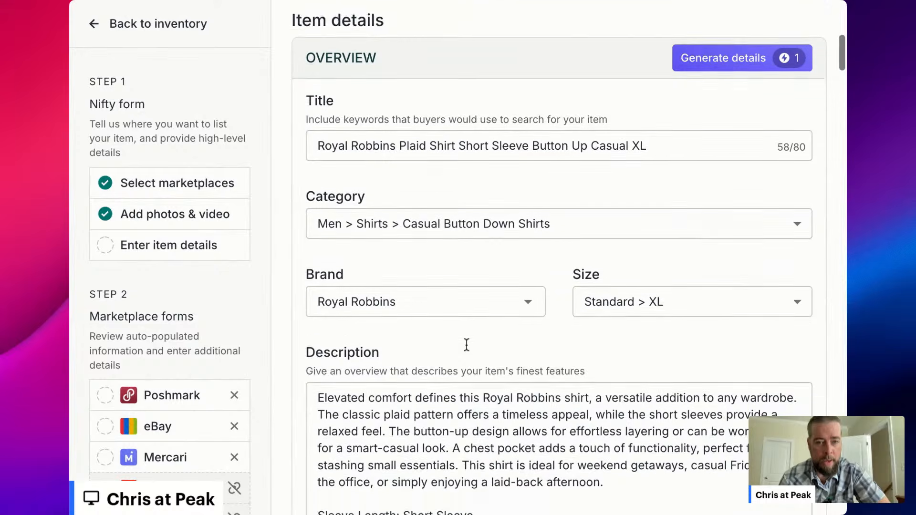
{"action": "scroll", "coordinate": [396, 288], "scroll_direction": "up", "scroll_amount": 1}
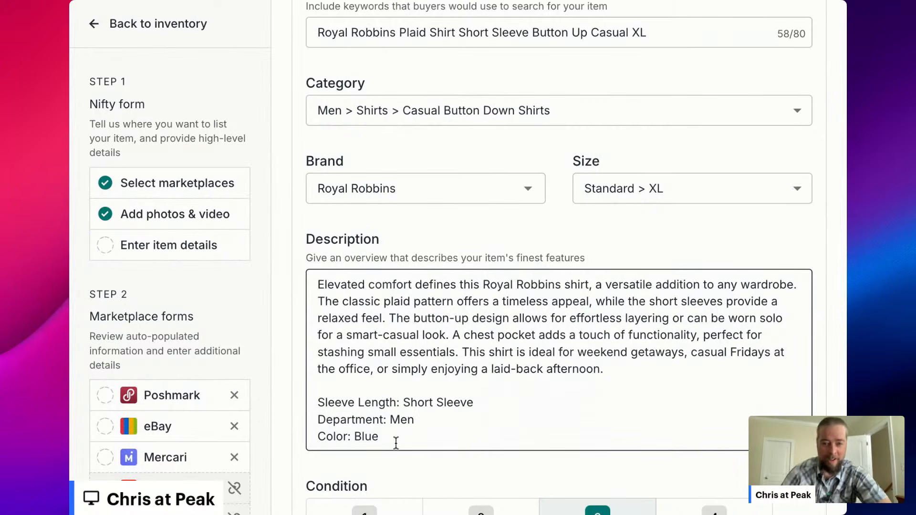
Read through the attribute list and keywords in the generated description
{"action": "scroll", "coordinate": [391, 422], "scroll_direction": "down", "scroll_amount": 4}
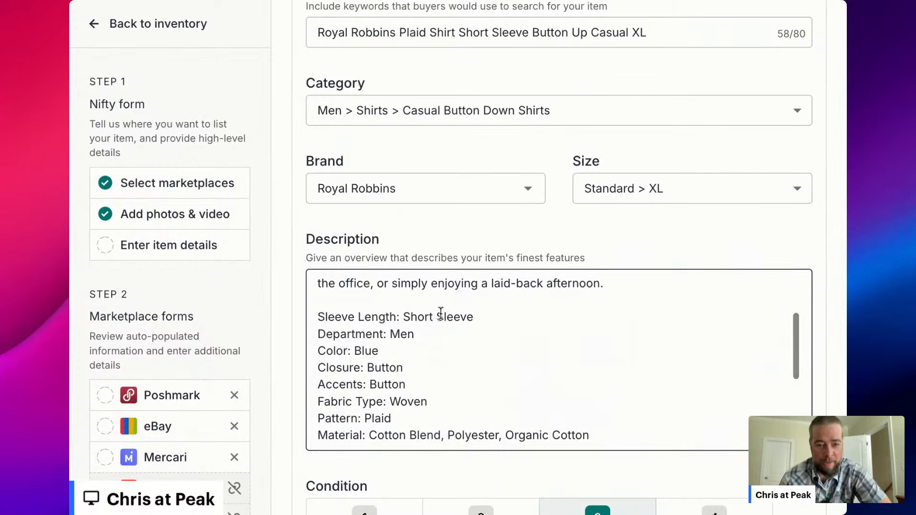
{"action": "scroll", "coordinate": [365, 330], "scroll_direction": "down", "scroll_amount": 1}
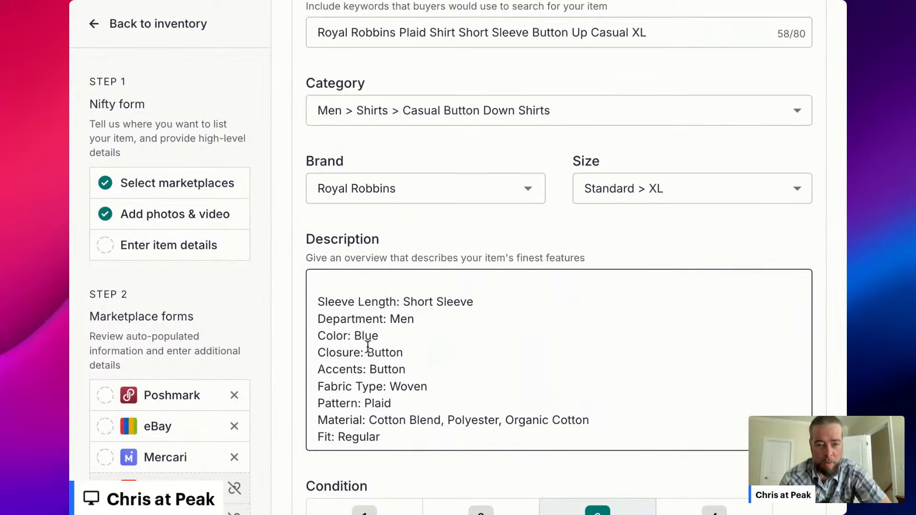
{"action": "scroll", "coordinate": [336, 359], "scroll_direction": "down", "scroll_amount": 2}
{"action": "scroll", "coordinate": [336, 359], "scroll_direction": "down", "scroll_amount": 1}
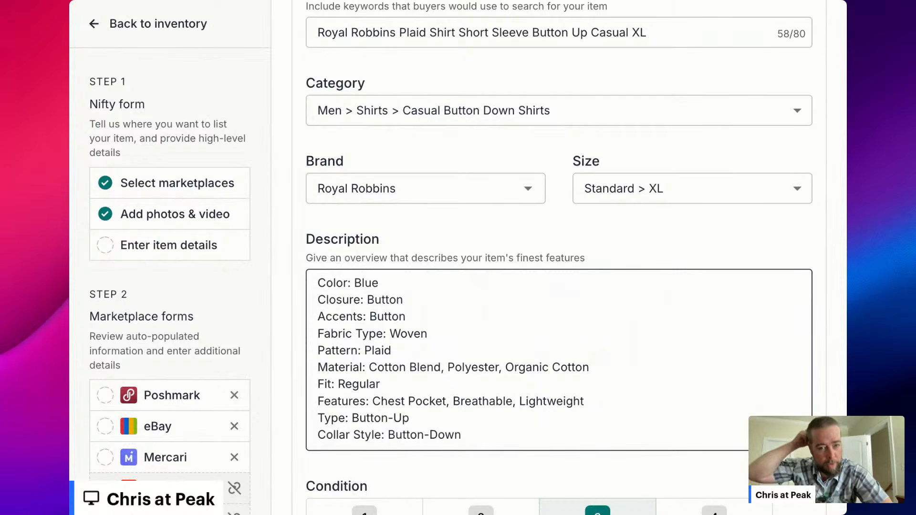
{"action": "scroll", "coordinate": [347, 380], "scroll_direction": "down", "scroll_amount": 2}
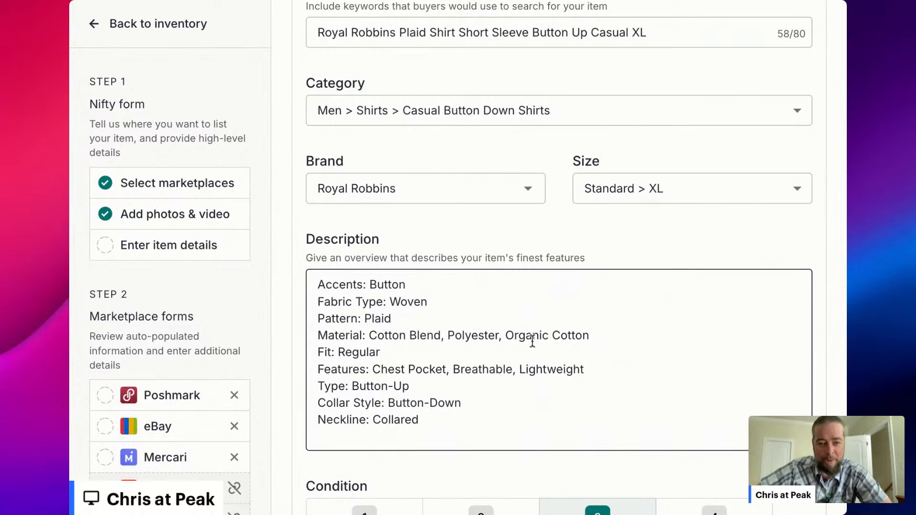
{"action": "scroll", "coordinate": [440, 343], "scroll_direction": "down", "scroll_amount": 2}
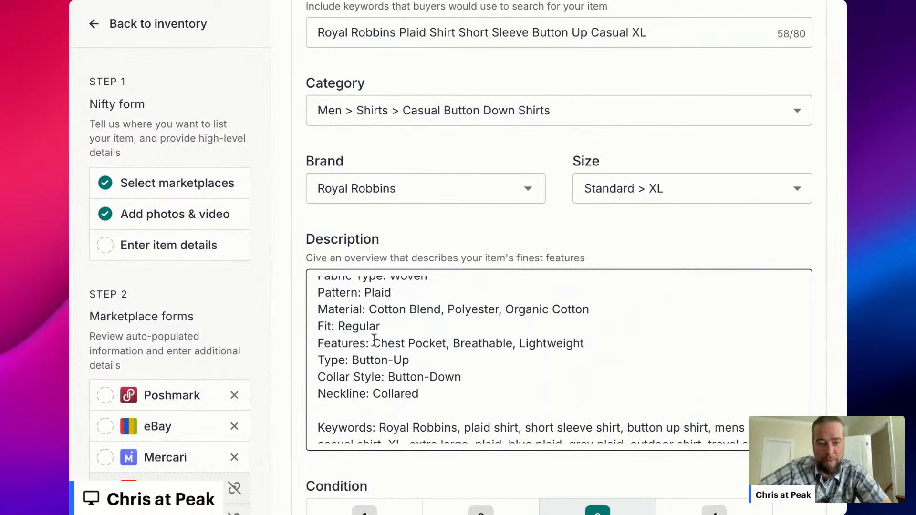
{"action": "scroll", "coordinate": [374, 339], "scroll_direction": "down", "scroll_amount": 1}
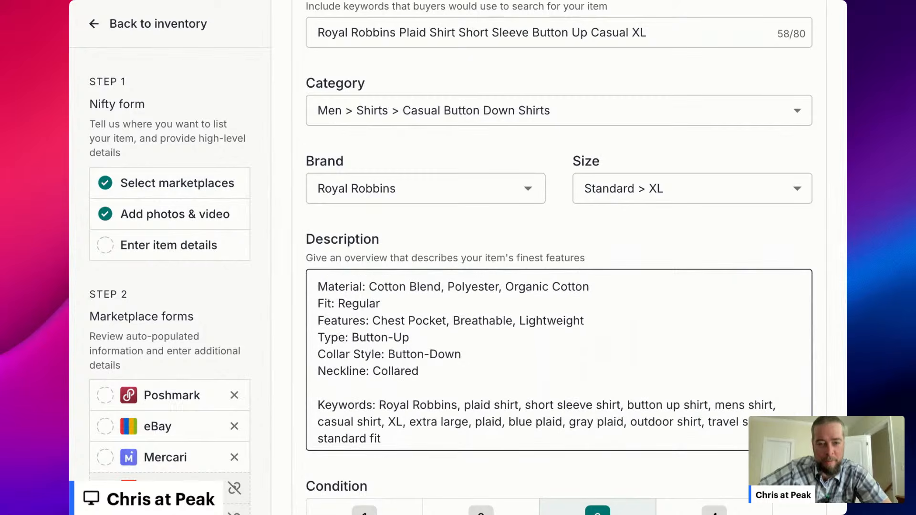
{"action": "scroll", "coordinate": [559, 360], "scroll_direction": "down", "scroll_amount": 1}
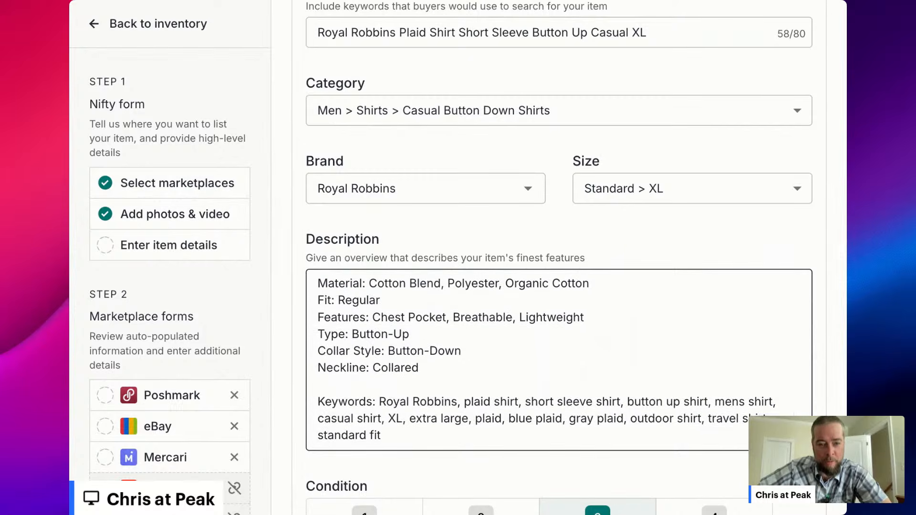
Check the condition and the inventory and cost fields, and look back over the photos, description and title
{"action": "scroll", "coordinate": [558, 361], "scroll_direction": "down", "scroll_amount": 7}
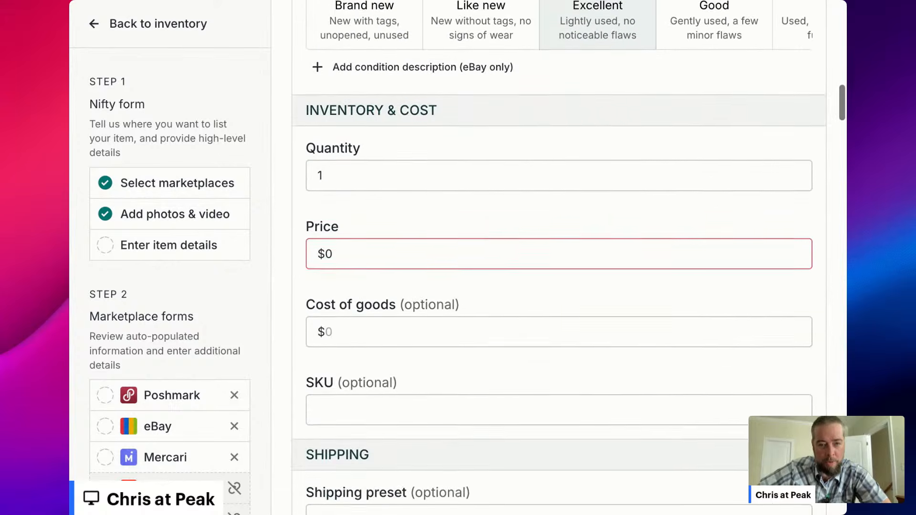
{"action": "scroll", "coordinate": [558, 305], "scroll_direction": "up", "scroll_amount": 10}
{"action": "scroll", "coordinate": [558, 306], "scroll_direction": "up", "scroll_amount": 10}
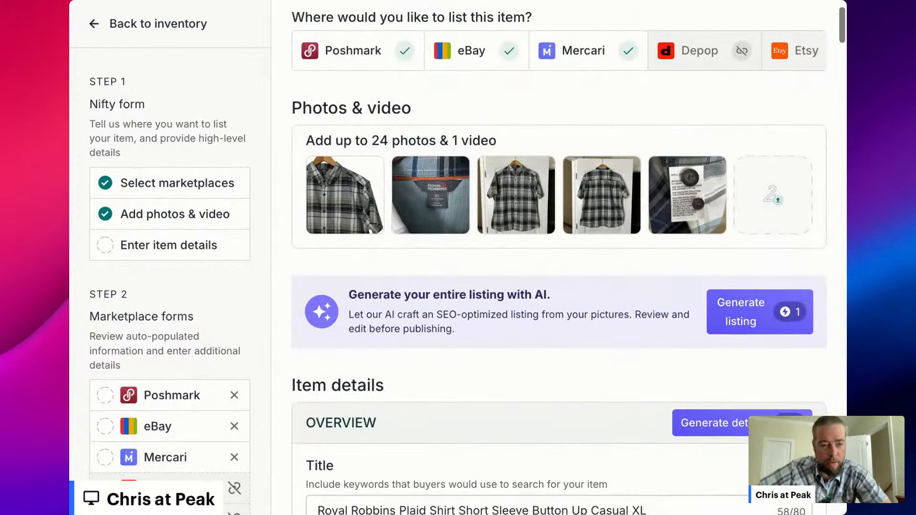
{"action": "scroll", "coordinate": [559, 305], "scroll_direction": "down", "scroll_amount": 10}
{"action": "scroll", "coordinate": [558, 306], "scroll_direction": "down", "scroll_amount": 8}
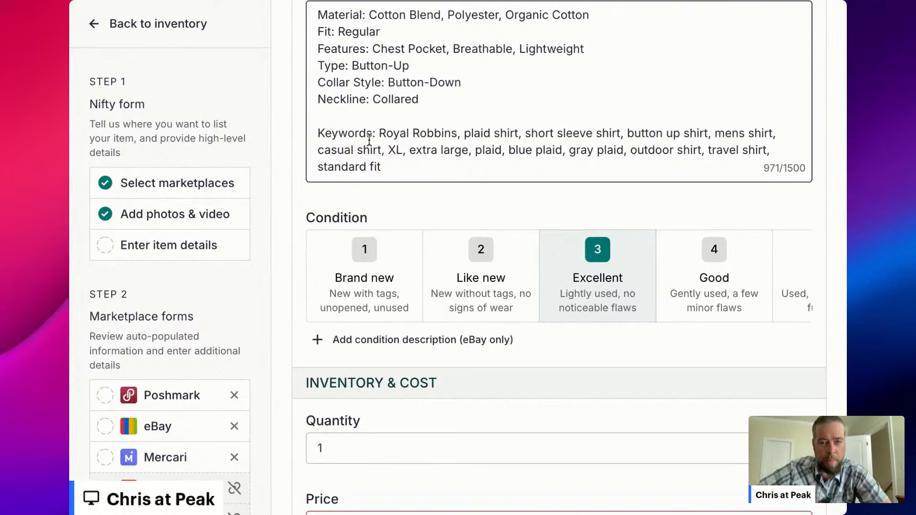
{"action": "scroll", "coordinate": [368, 140], "scroll_direction": "up", "scroll_amount": 1}
{"action": "scroll", "coordinate": [368, 134], "scroll_direction": "down", "scroll_amount": 1}
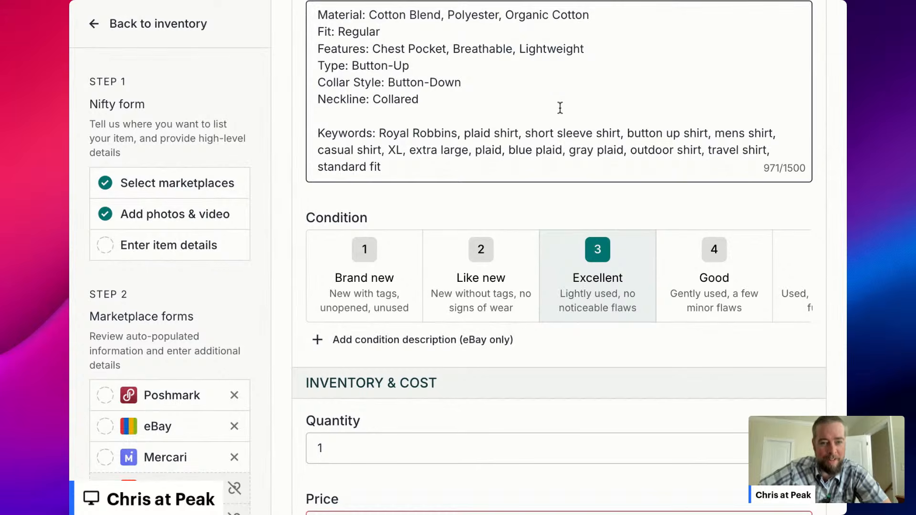
{"action": "scroll", "coordinate": [560, 107], "scroll_direction": "up", "scroll_amount": 10}
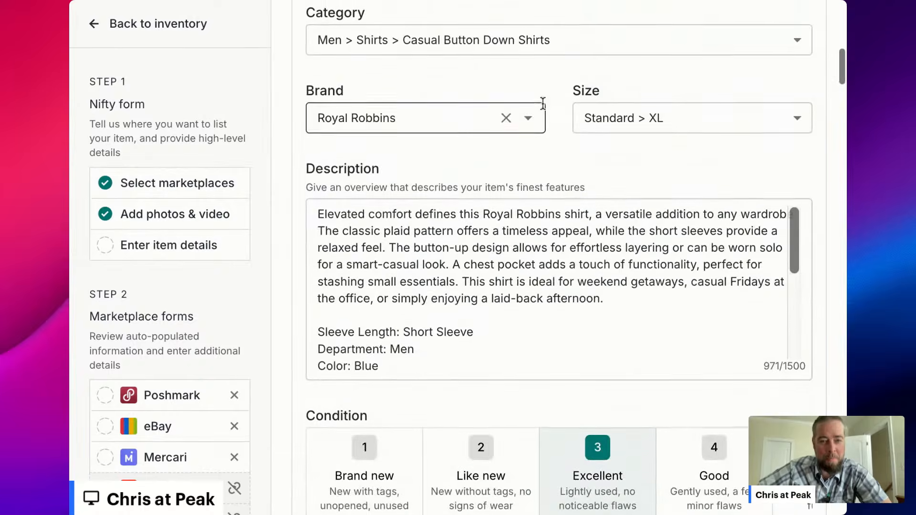
{"action": "scroll", "coordinate": [543, 103], "scroll_direction": "up", "scroll_amount": 5}
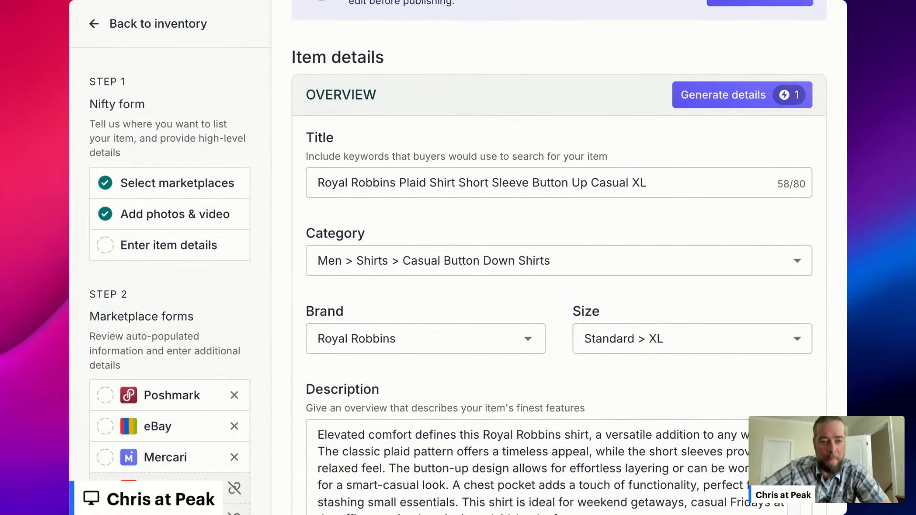
Extend the title to read "Royal Robbins Plaid Shirt Short Sleeve Button Up Casual Mens XL Outdoors Hike"
{"action": "left_click", "coordinate": [454, 173]}
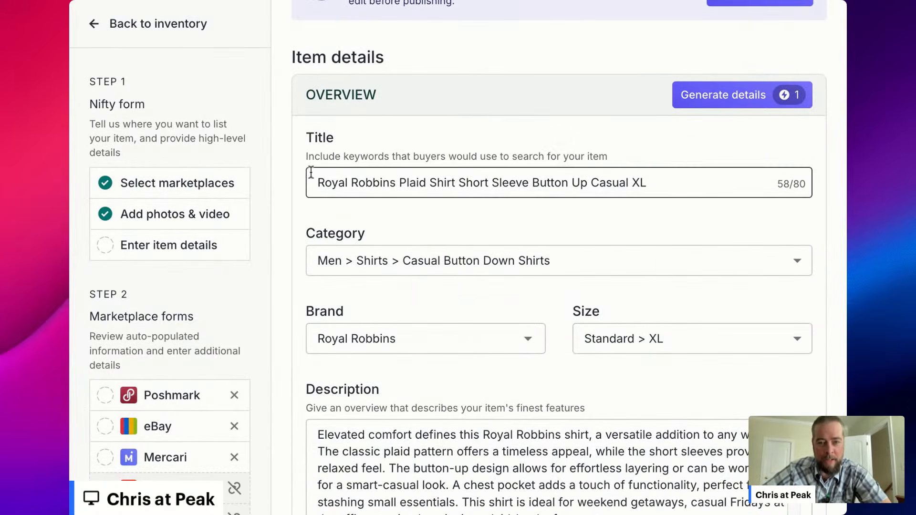
{"action": "left_click", "coordinate": [633, 184]}
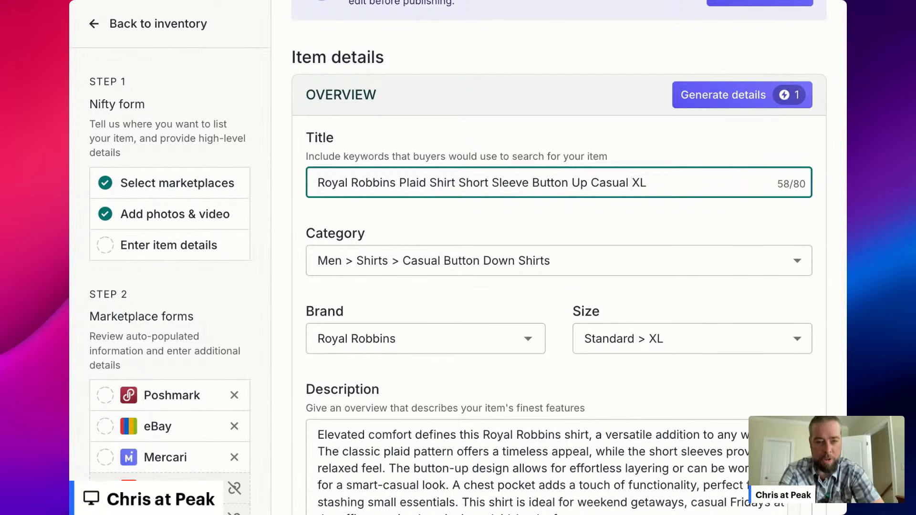
{"action": "type", "text": "Mens XL"}
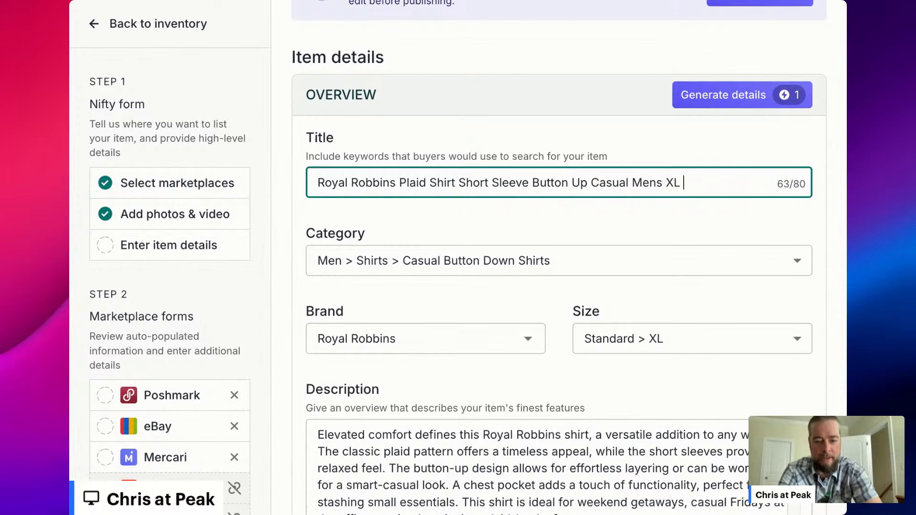
{"action": "type", "text": " O"}
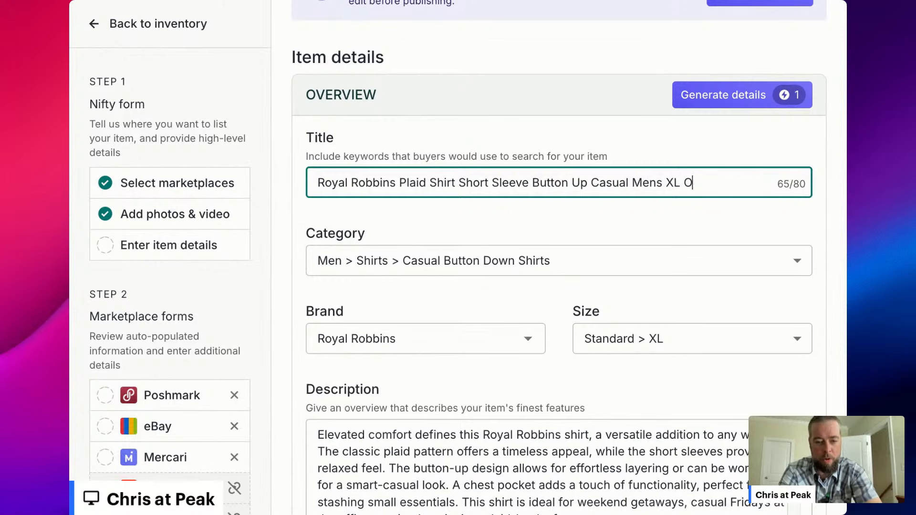
{"action": "type", "text": "utdoors"}
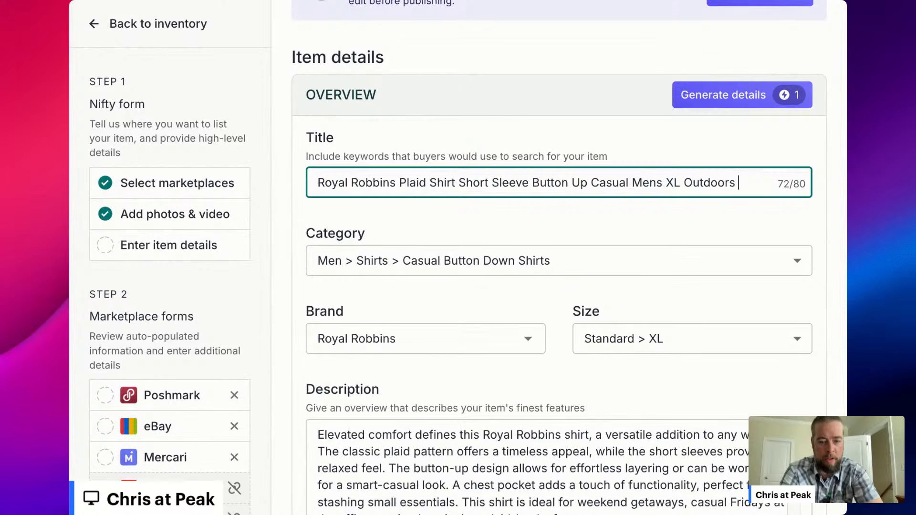
{"action": "type", "text": "Hike"}
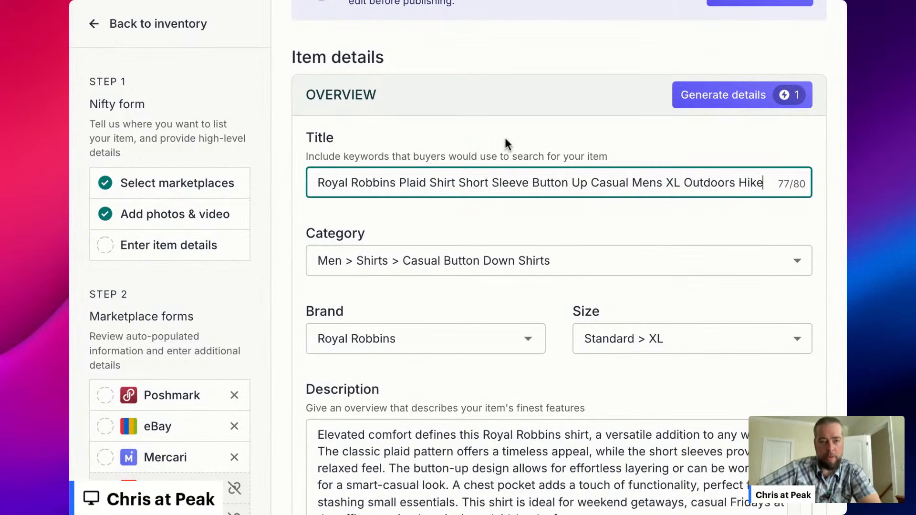
Look back over the description, keywords, condition, inventory fields and photos of the listing
{"action": "scroll", "coordinate": [529, 297], "scroll_direction": "down", "scroll_amount": 2}
{"action": "scroll", "coordinate": [530, 296], "scroll_direction": "down", "scroll_amount": 8}
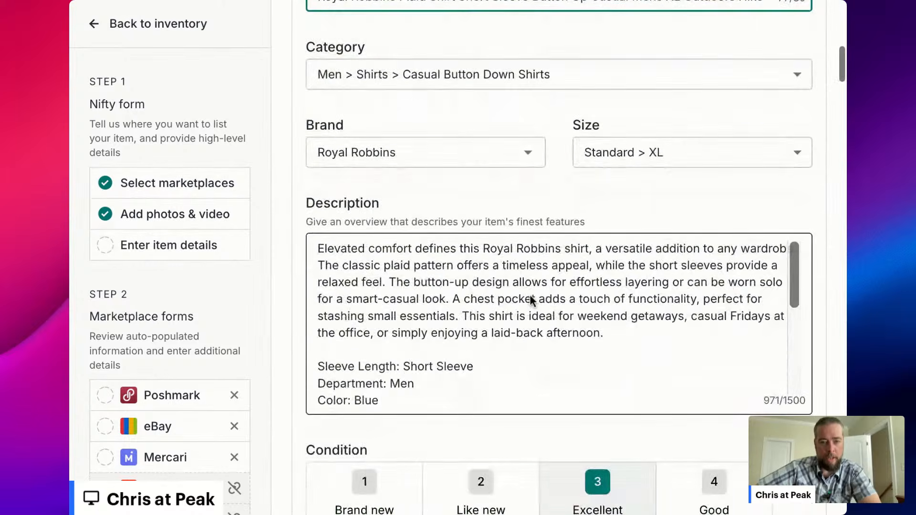
{"action": "scroll", "coordinate": [529, 294], "scroll_direction": "down", "scroll_amount": 3}
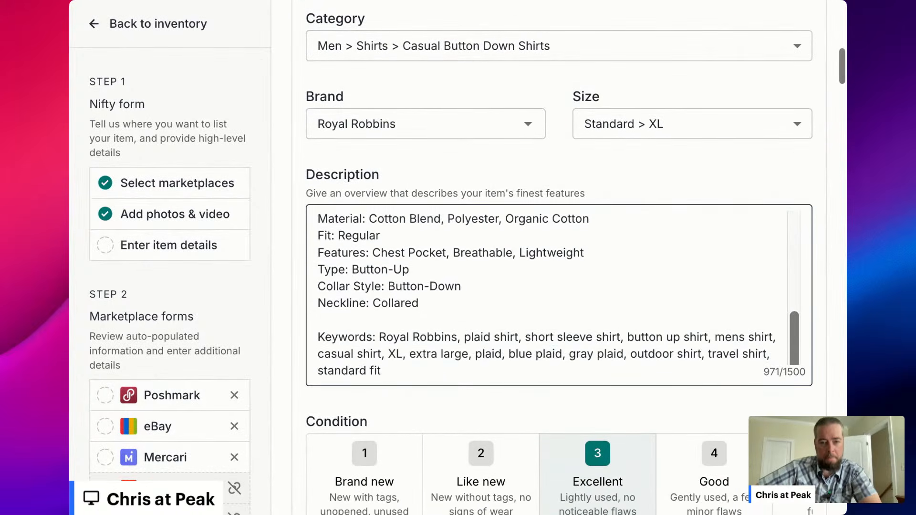
{"action": "scroll", "coordinate": [530, 294], "scroll_direction": "up", "scroll_amount": 10}
{"action": "scroll", "coordinate": [530, 294], "scroll_direction": "down", "scroll_amount": 10}
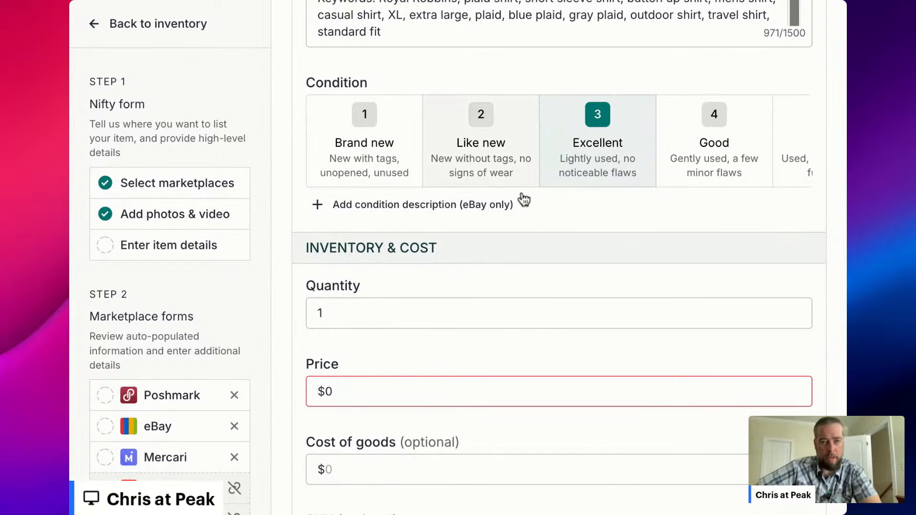
{"action": "scroll", "coordinate": [521, 199], "scroll_direction": "up", "scroll_amount": 20}
{"action": "scroll", "coordinate": [524, 199], "scroll_direction": "down", "scroll_amount": 5}
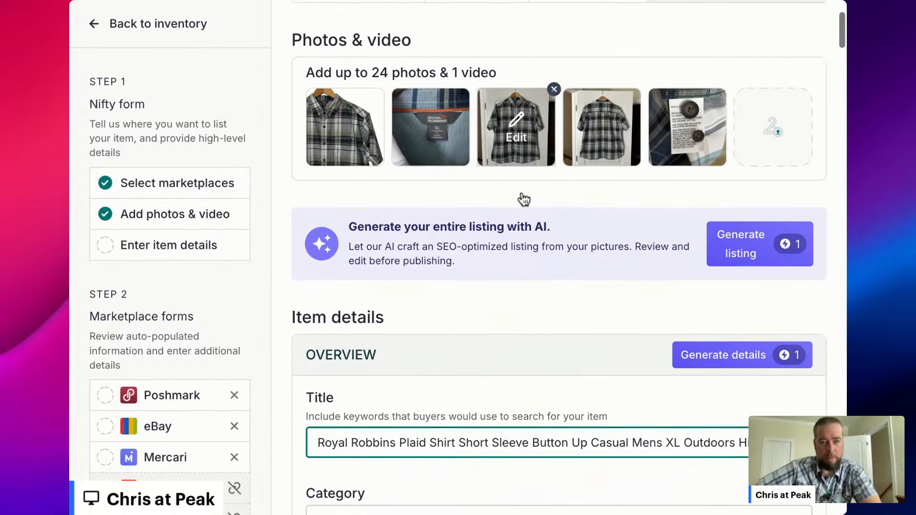
{"action": "scroll", "coordinate": [511, 295], "scroll_direction": "down", "scroll_amount": 5}
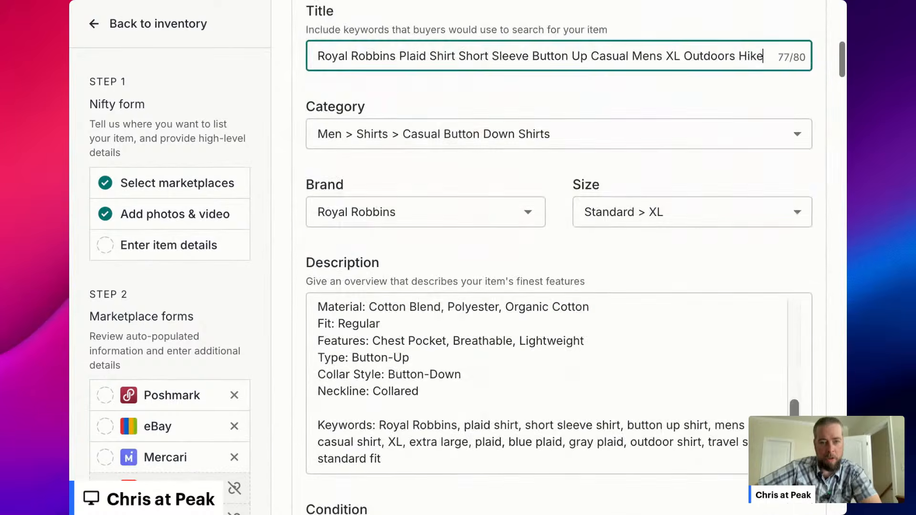
{"action": "scroll", "coordinate": [510, 294], "scroll_direction": "up", "scroll_amount": 3}
{"action": "scroll", "coordinate": [510, 294], "scroll_direction": "down", "scroll_amount": 3}
{"action": "scroll", "coordinate": [510, 294], "scroll_direction": "down", "scroll_amount": 5}
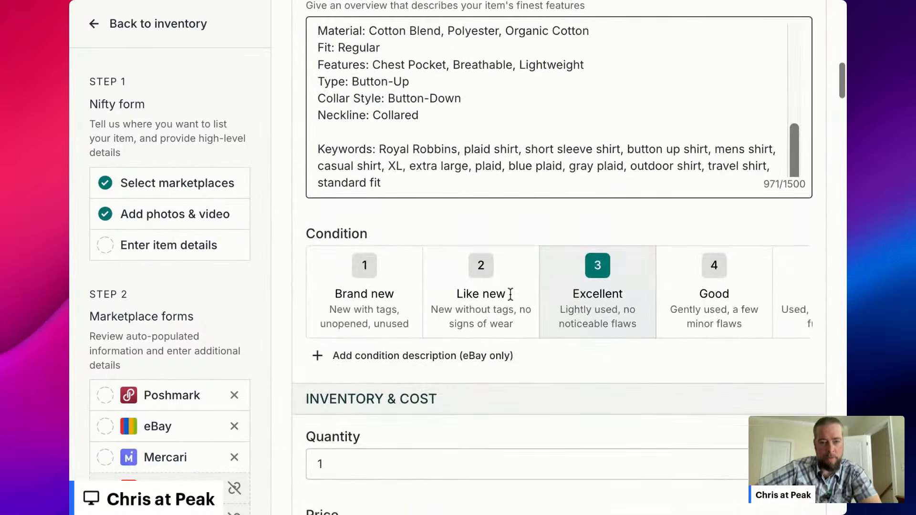
{"action": "scroll", "coordinate": [465, 79], "scroll_direction": "up", "scroll_amount": 5}
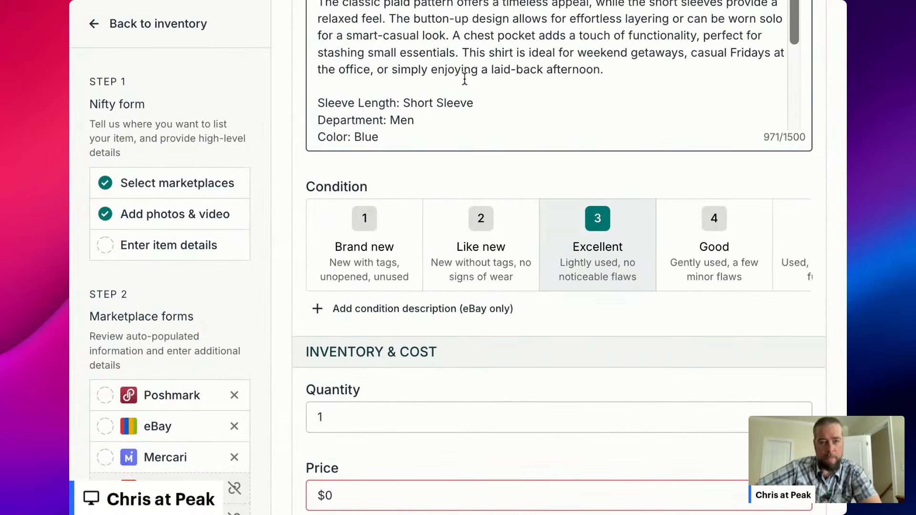
Insert a "Measurements:" heading between the description's opening paragraph and its attribute list
{"action": "scroll", "coordinate": [556, 88], "scroll_direction": "up", "scroll_amount": 6}
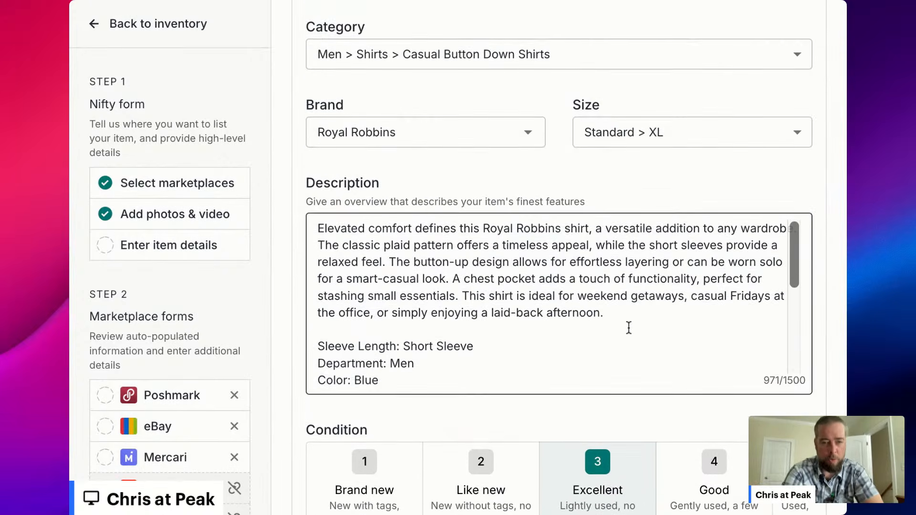
{"action": "scroll", "coordinate": [624, 314], "scroll_direction": "down", "scroll_amount": 6}
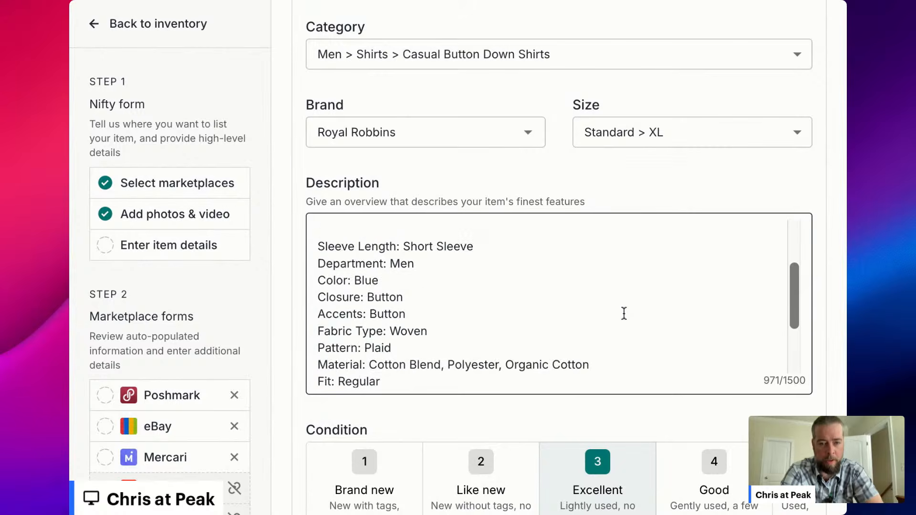
{"action": "scroll", "coordinate": [624, 313], "scroll_direction": "up", "scroll_amount": 3}
{"action": "scroll", "coordinate": [553, 304], "scroll_direction": "up", "scroll_amount": 2}
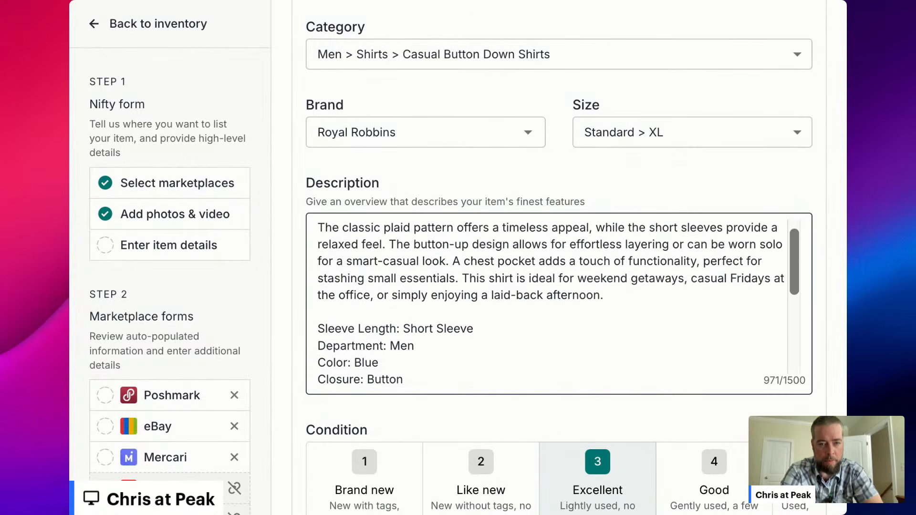
{"action": "left_click", "coordinate": [618, 292]}
{"action": "key", "text": "Return"}
{"action": "key", "text": "Return"}
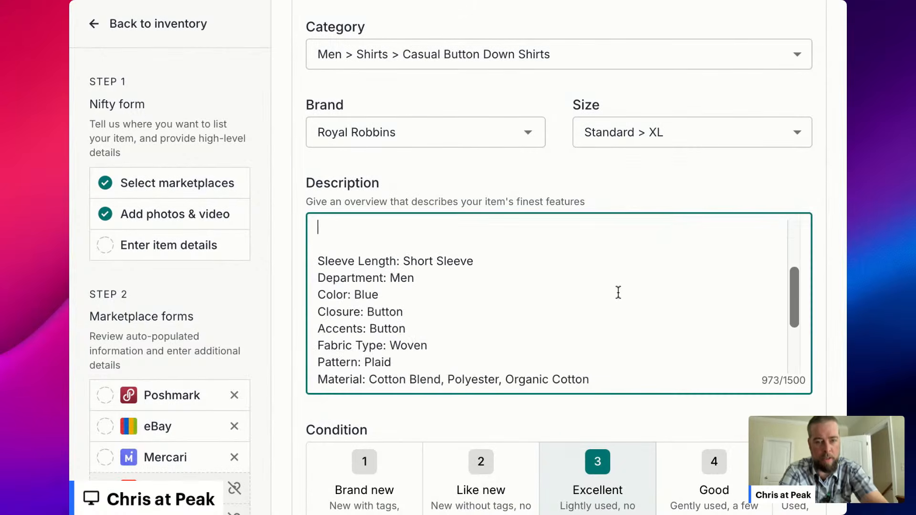
{"action": "type", "text": "Meas"}
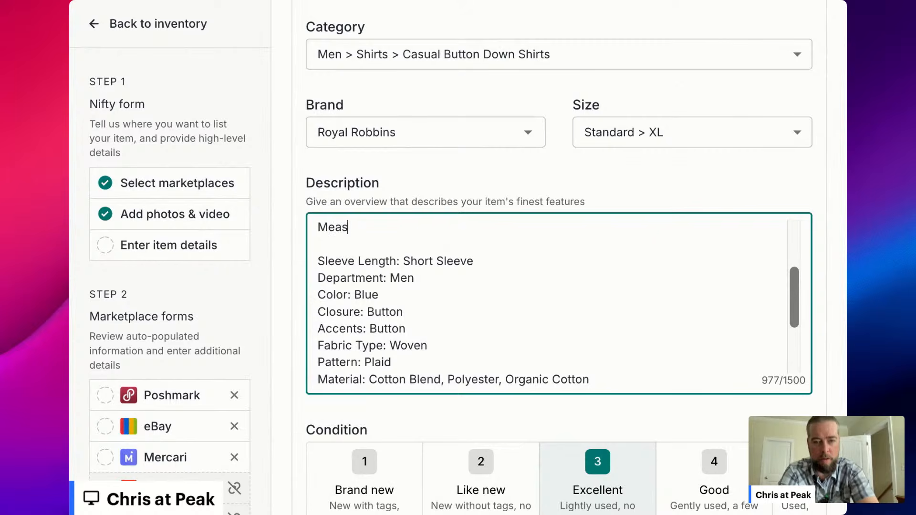
{"action": "type", "text": "urements"}
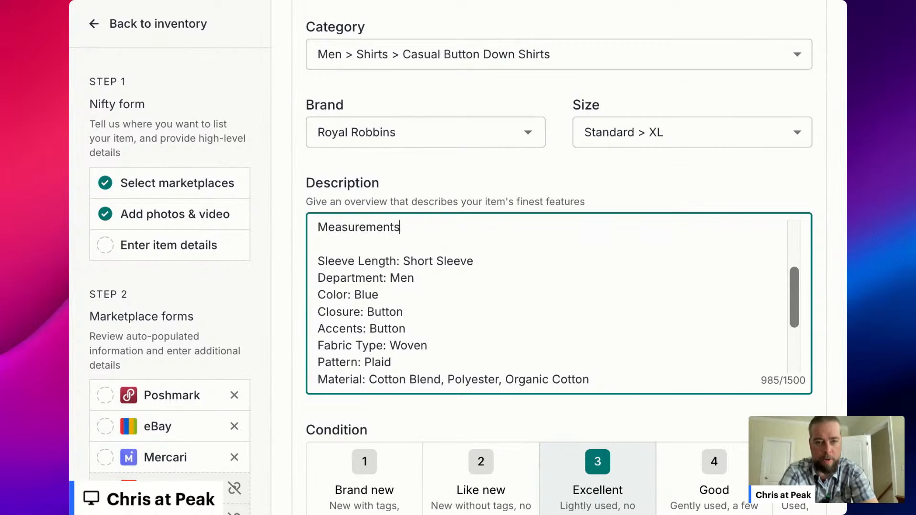
{"action": "type", "text": ":"}
{"action": "key", "text": "Return"}
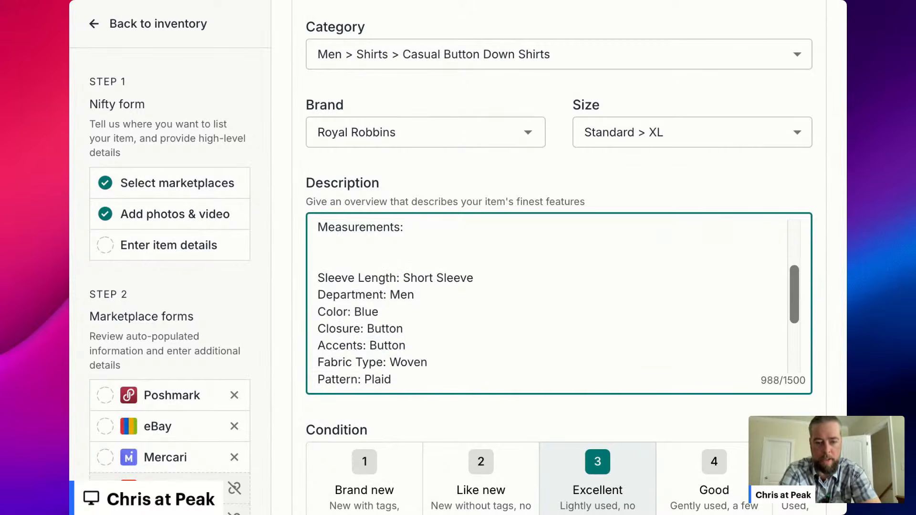
Add the lines "Width (Pit to pit):" and "Length:" under the Measurements heading in the description
{"action": "type", "text": "Width"}
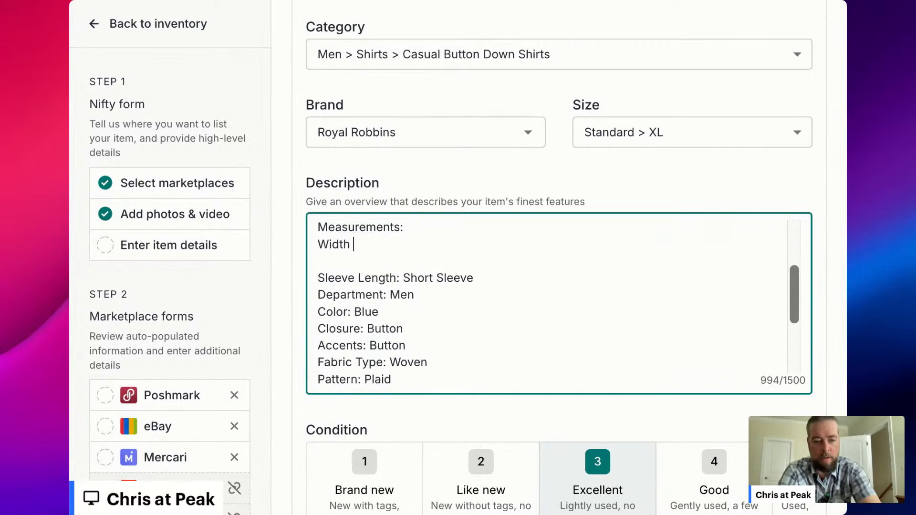
{"action": "type", "text": " (Pit to "}
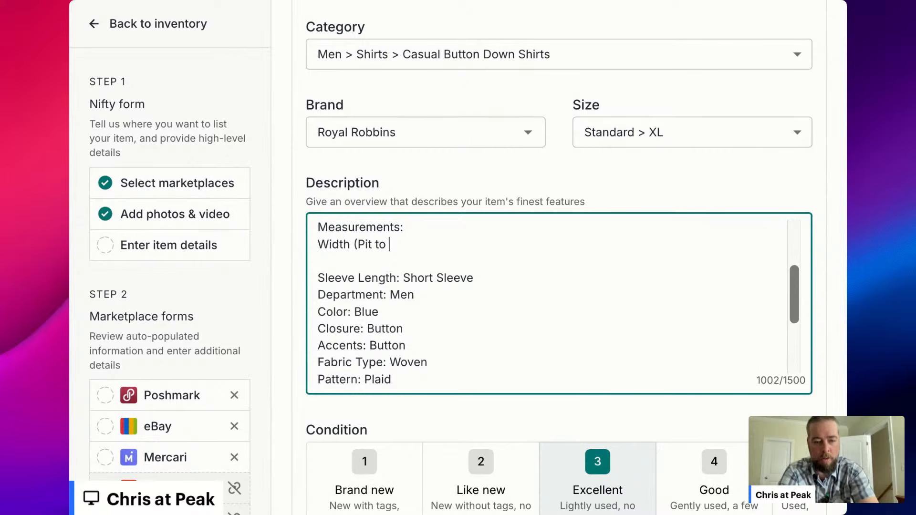
{"action": "type", "text": "pit):"}
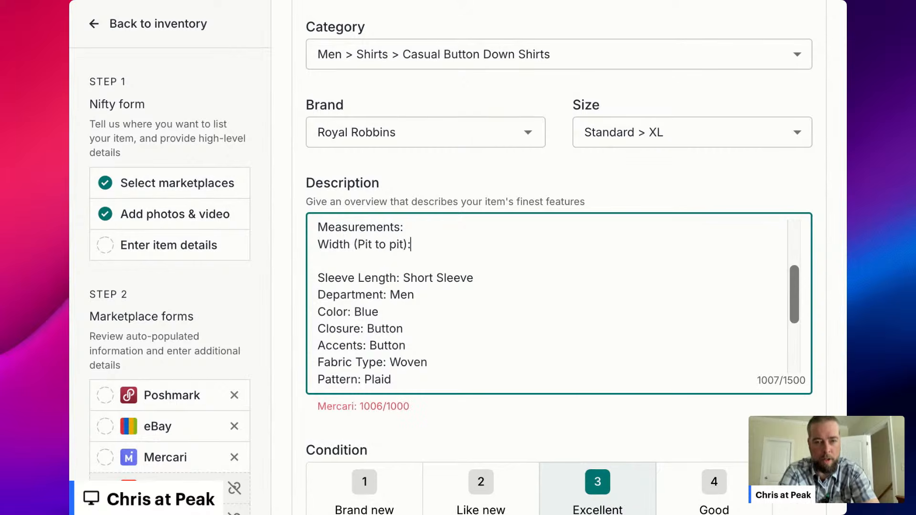
{"action": "key", "text": "Return"}
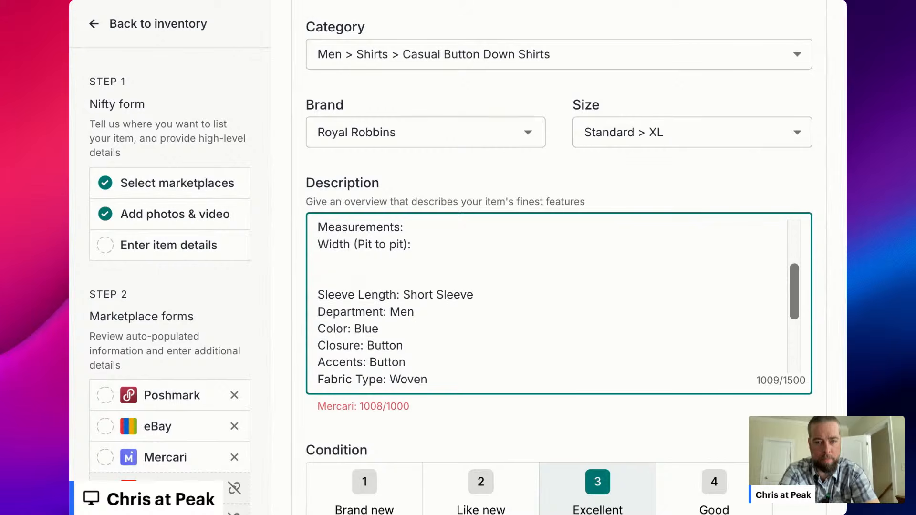
{"action": "type", "text": "Lenght"}
{"action": "key", "text": "BackSpace"}
{"action": "key", "text": "BackSpace"}
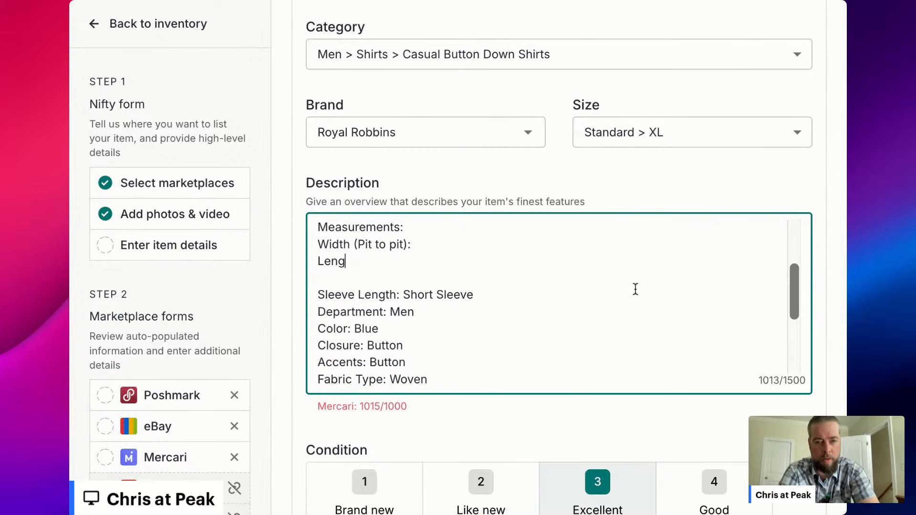
{"action": "type", "text": "th:L"}
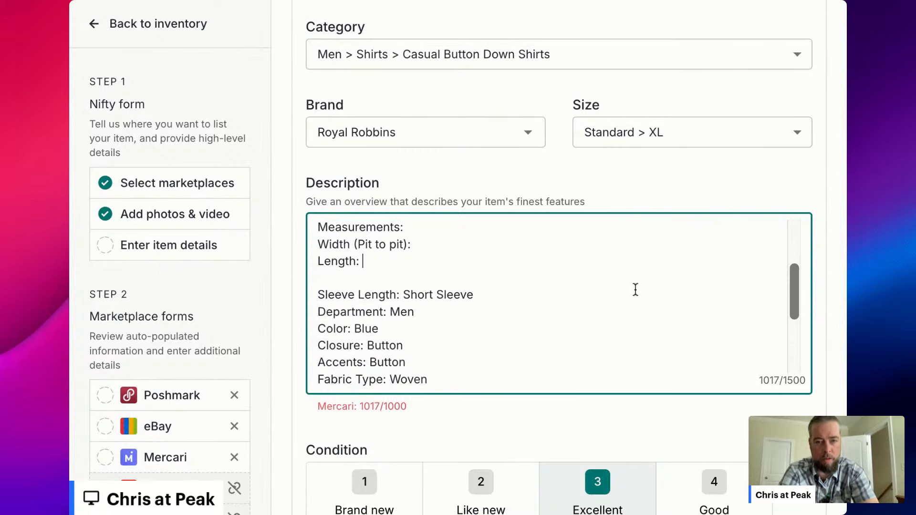
Add a line for the shoulders measurement beneath the length line in the description
{"action": "key", "text": "Return"}
{"action": "type", "text": "Sjould"}
{"action": "key", "text": "BackSpace"}
{"action": "key", "text": "BackSpace"}
{"action": "key", "text": "BackSpace"}
{"action": "key", "text": "BackSpace"}
{"action": "key", "text": "BackSpace"}
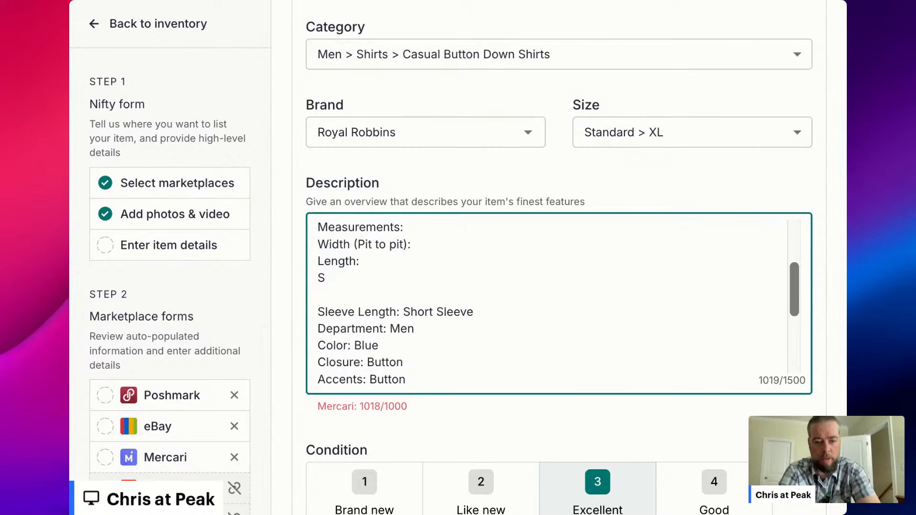
{"action": "type", "text": "houdlers:"}
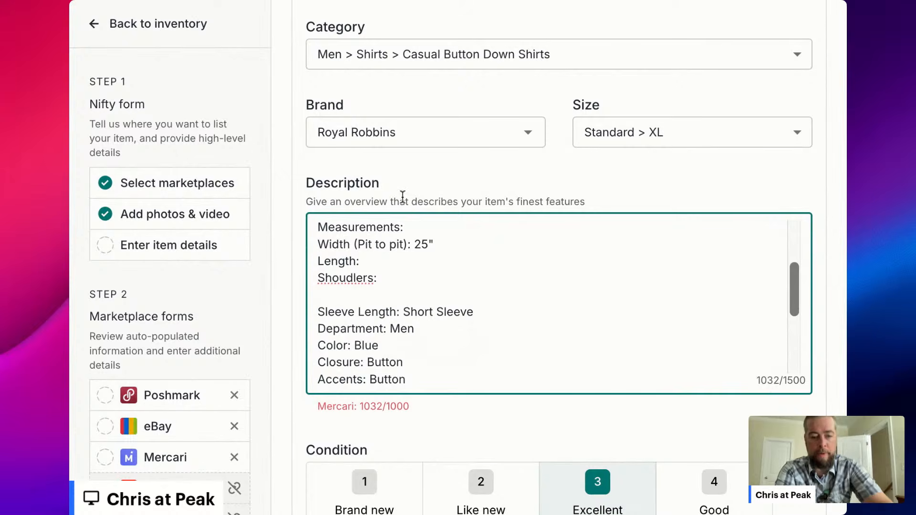
Enter 30" as the length and correct the shoulders line to read "Shoulders: 20""
{"action": "type", "text": "\""}
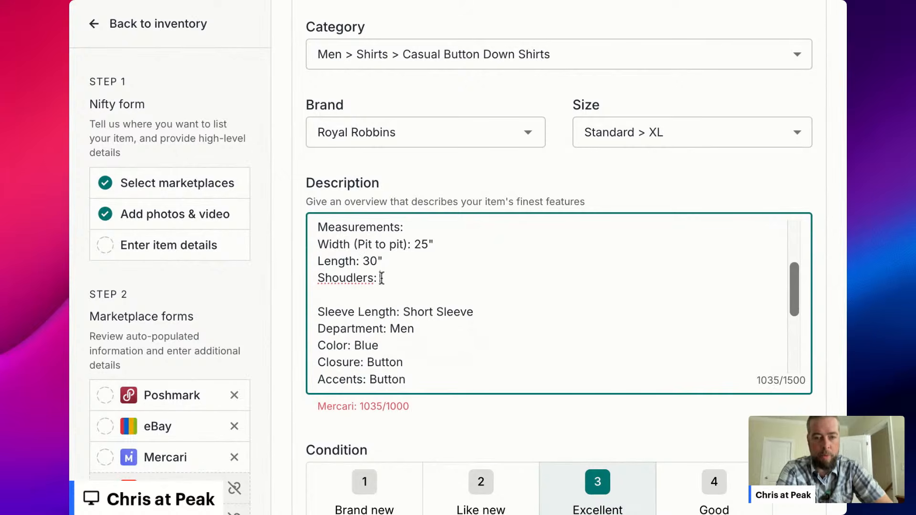
{"action": "key", "text": "BackSpace"}
{"action": "key", "text": "BackSpace"}
{"action": "key", "text": "BackSpace"}
{"action": "key", "text": "BackSpace"}
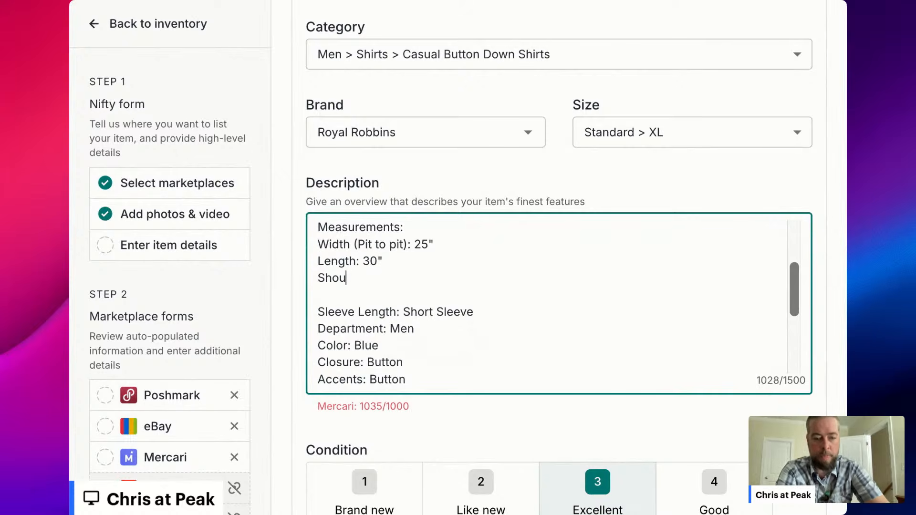
{"action": "type", "text": "lders: 2"}
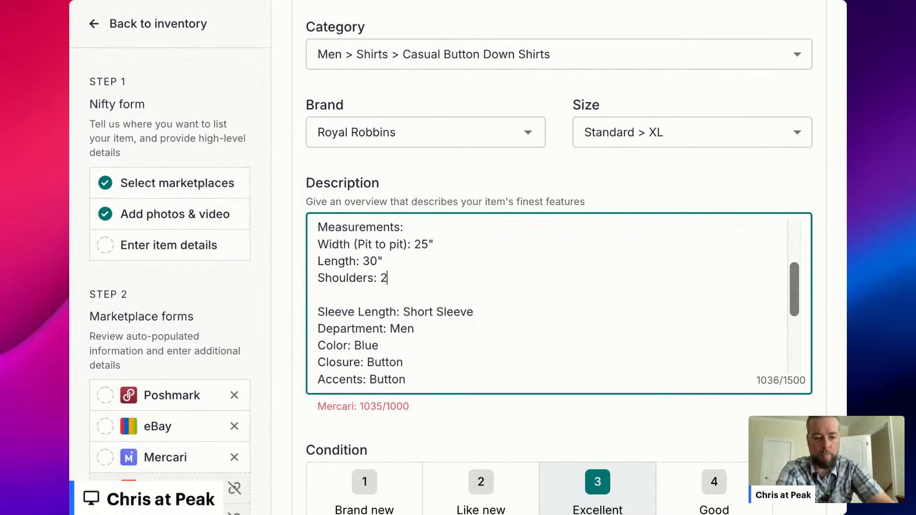
{"action": "type", "text": "0\""}
Review the whole description, from the opening paragraph to the keyword list, for text that can be trimmed
{"action": "scroll", "coordinate": [467, 279], "scroll_direction": "down", "scroll_amount": 5}
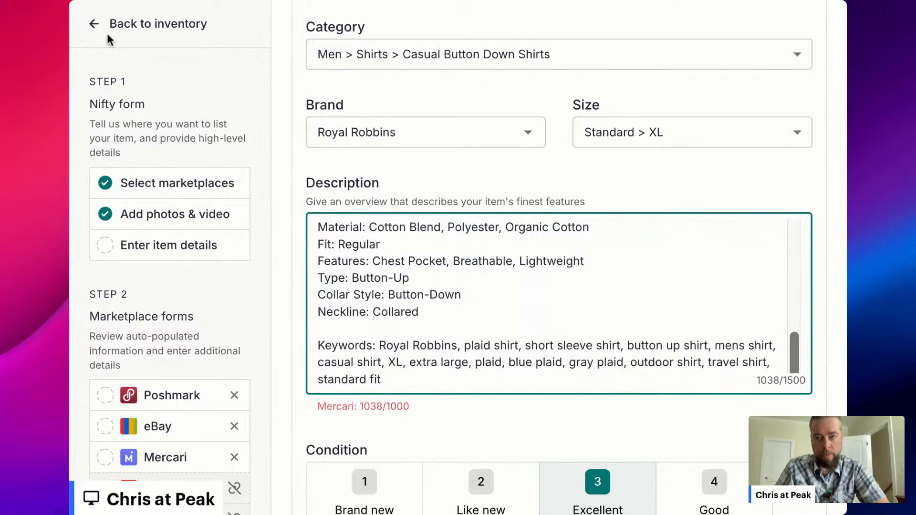
{"action": "left_click", "coordinate": [85, 1]}
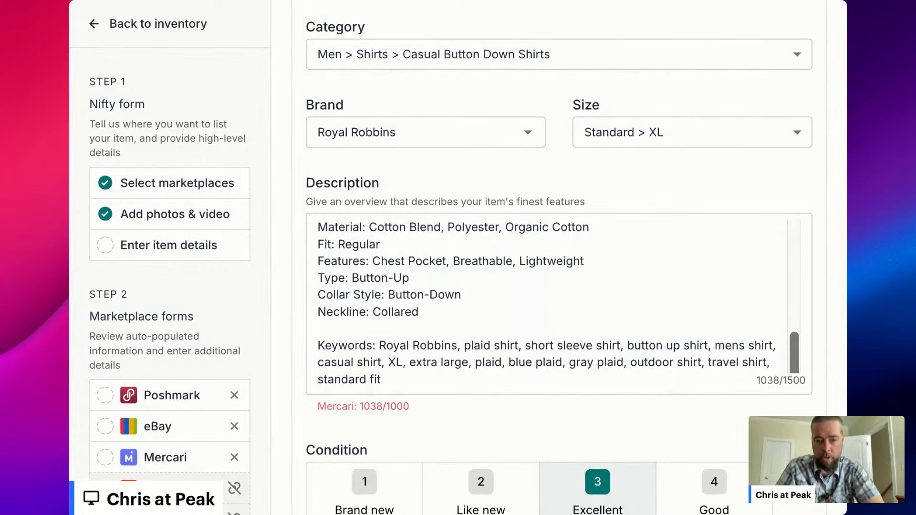
{"action": "scroll", "coordinate": [553, 304], "scroll_direction": "up", "scroll_amount": 7}
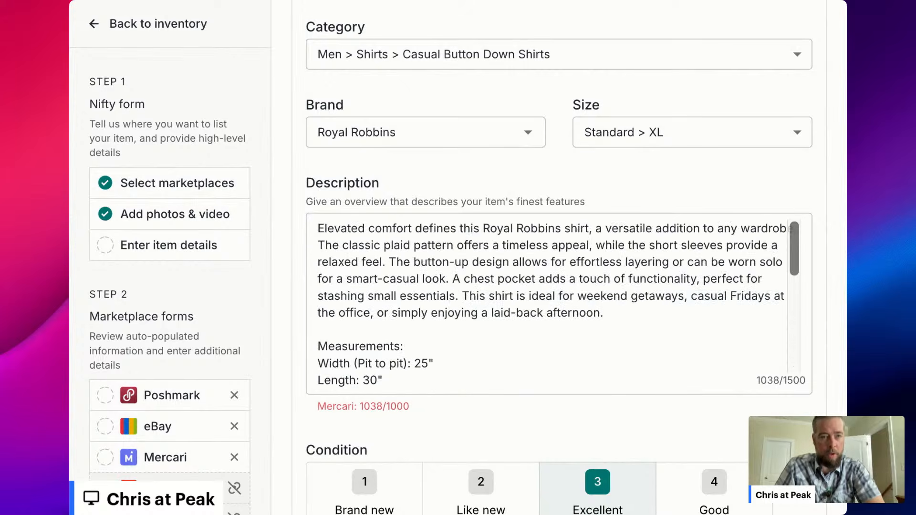
{"action": "left_click", "coordinate": [552, 304]}
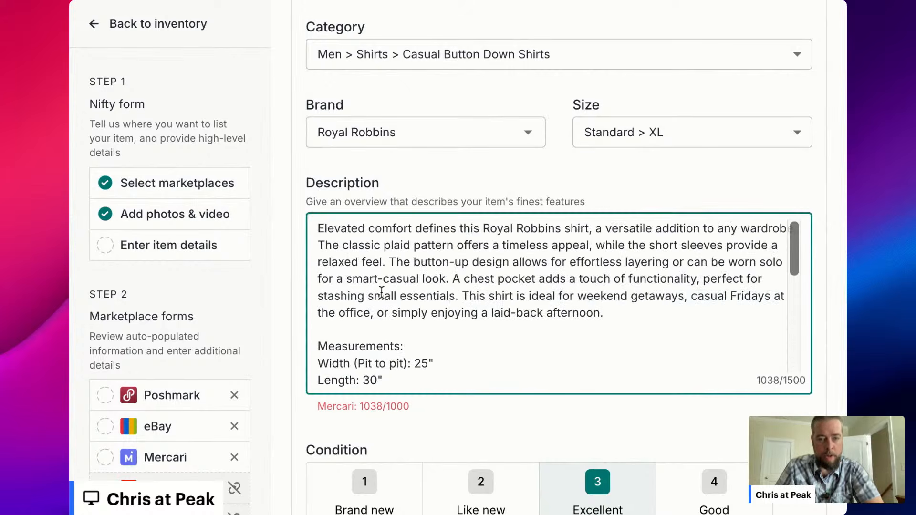
{"action": "scroll", "coordinate": [382, 293], "scroll_direction": "down", "scroll_amount": 1}
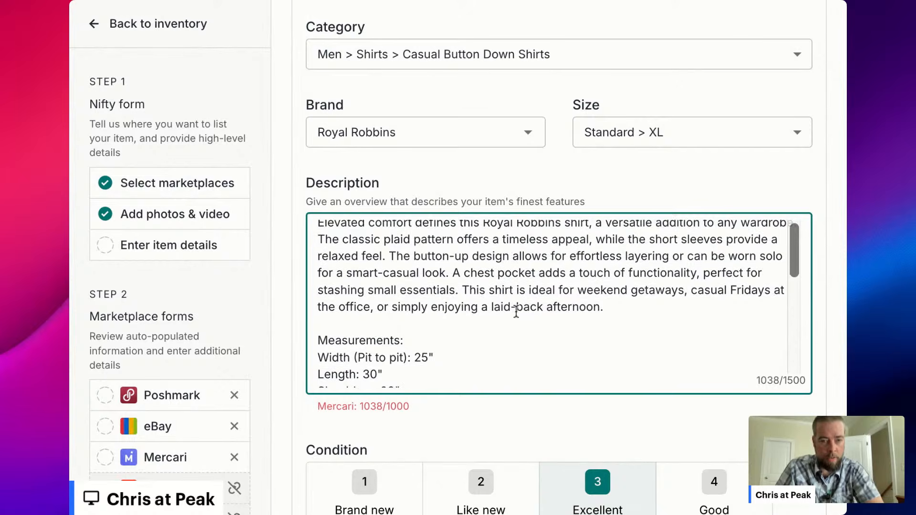
{"action": "scroll", "coordinate": [565, 320], "scroll_direction": "down", "scroll_amount": 10}
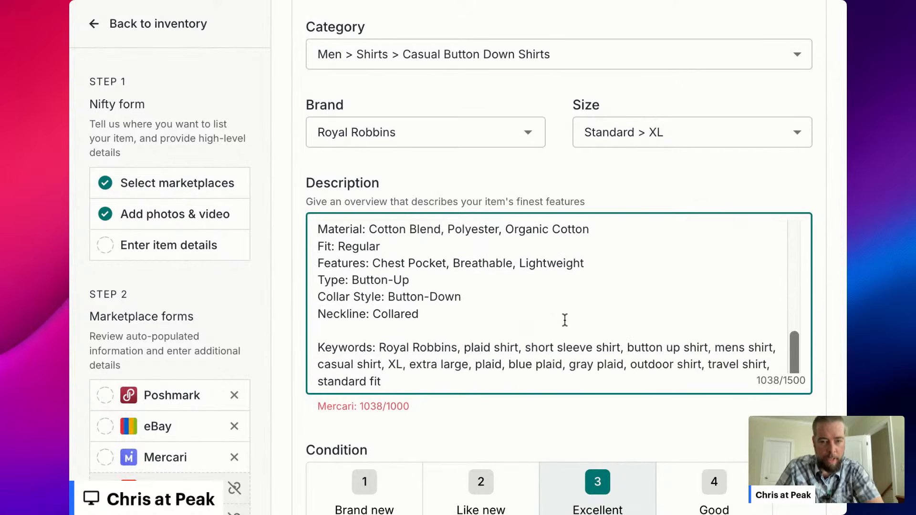
{"action": "scroll", "coordinate": [488, 265], "scroll_direction": "up", "scroll_amount": 1}
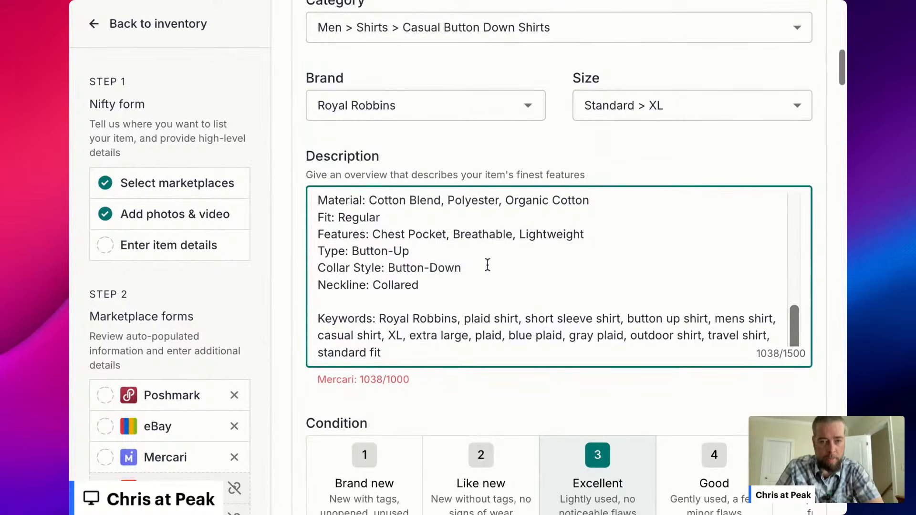
{"action": "scroll", "coordinate": [487, 265], "scroll_direction": "up", "scroll_amount": 1}
{"action": "scroll", "coordinate": [488, 265], "scroll_direction": "down", "scroll_amount": 1}
Delete the keywords "travel shirt" and "standard fit" from the end of the description's keyword list
{"action": "left_click_drag", "start_coordinate": [394, 356], "coordinate": [311, 353]}
{"action": "key", "text": "BackSpace"}
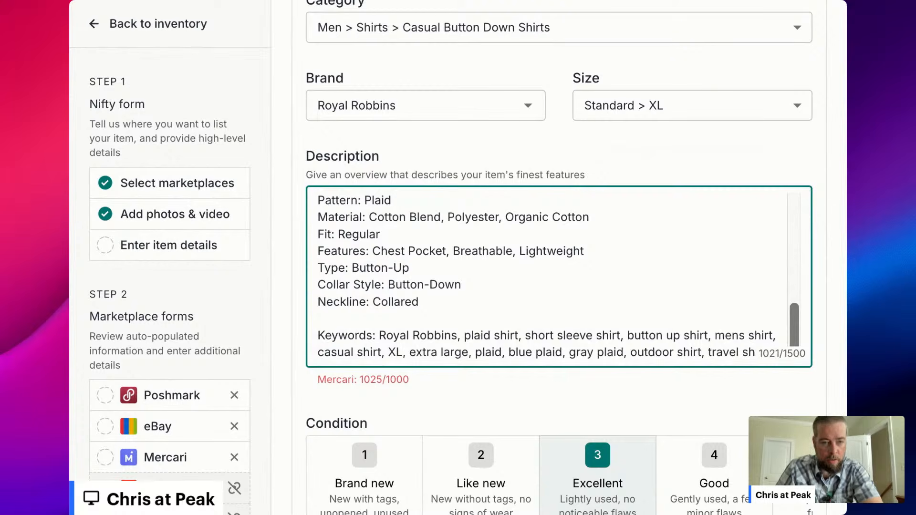
{"action": "key", "text": "BackSpace"}
{"action": "key", "text": "BackSpace"}
{"action": "key", "text": "BackSpace"}
{"action": "key", "text": "BackSpace"}
{"action": "key", "text": "BackSpace"}
{"action": "key", "text": "BackSpace"}
{"action": "key", "text": "BackSpace"}
{"action": "key", "text": "BackSpace"}
{"action": "key", "text": "BackSpace"}
{"action": "key", "text": "BackSpace"}
{"action": "key", "text": "BackSpace"}
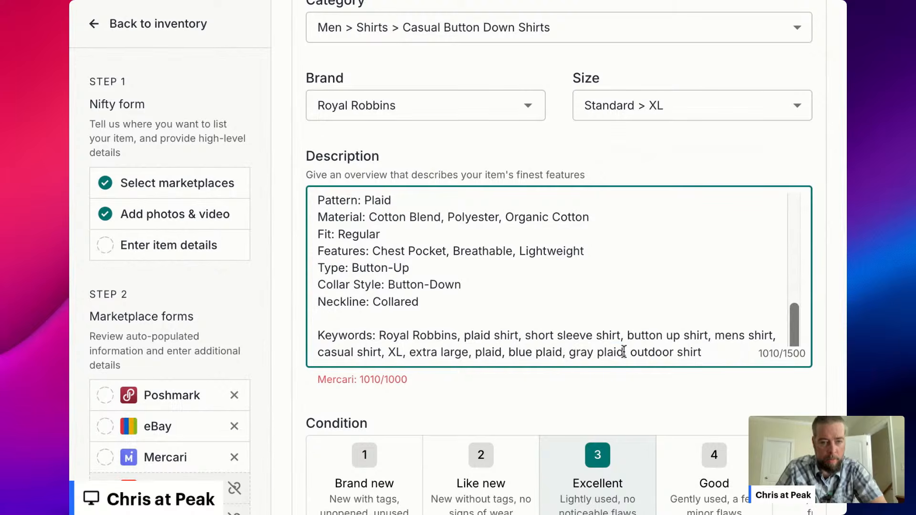
Remove the keyword "gray plaid" and its extra comma from the description's keyword list
{"action": "left_click_drag", "start_coordinate": [624, 352], "coordinate": [570, 353]}
{"action": "key", "text": "BackSpace"}
{"action": "key", "text": "BackSpace"}
{"action": "key", "text": "BackSpace"}
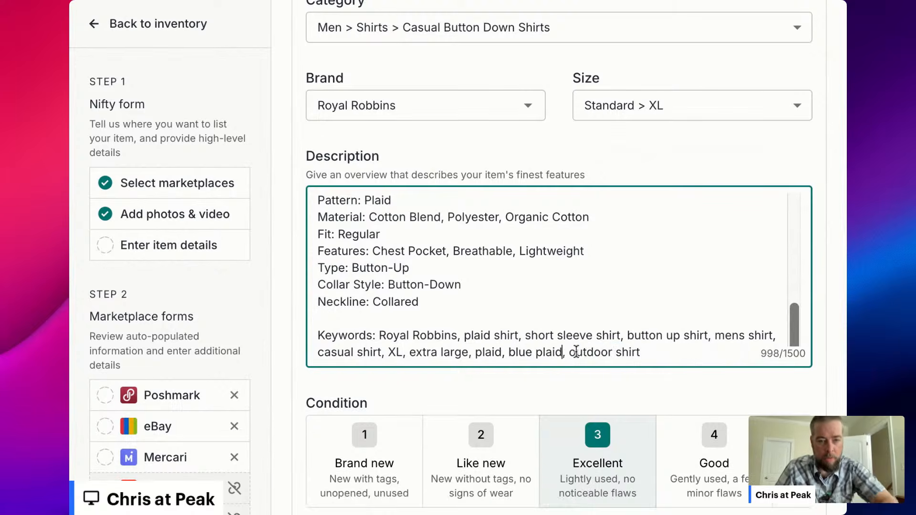
Set the item's price to $19.99 in the inventory and cost details
{"action": "scroll", "coordinate": [587, 253], "scroll_direction": "down", "scroll_amount": 10}
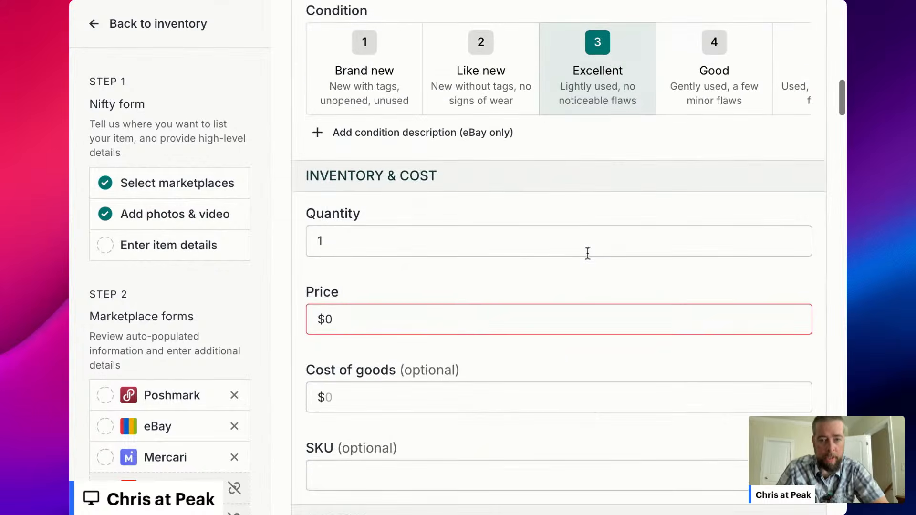
{"action": "scroll", "coordinate": [522, 233], "scroll_direction": "up", "scroll_amount": 2}
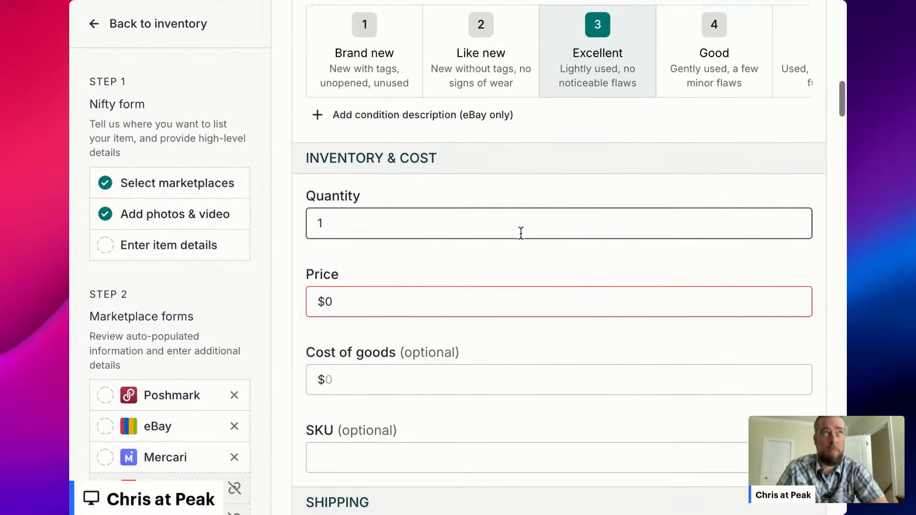
{"action": "scroll", "coordinate": [366, 303], "scroll_direction": "down", "scroll_amount": 1}
{"action": "left_click", "coordinate": [366, 286]}
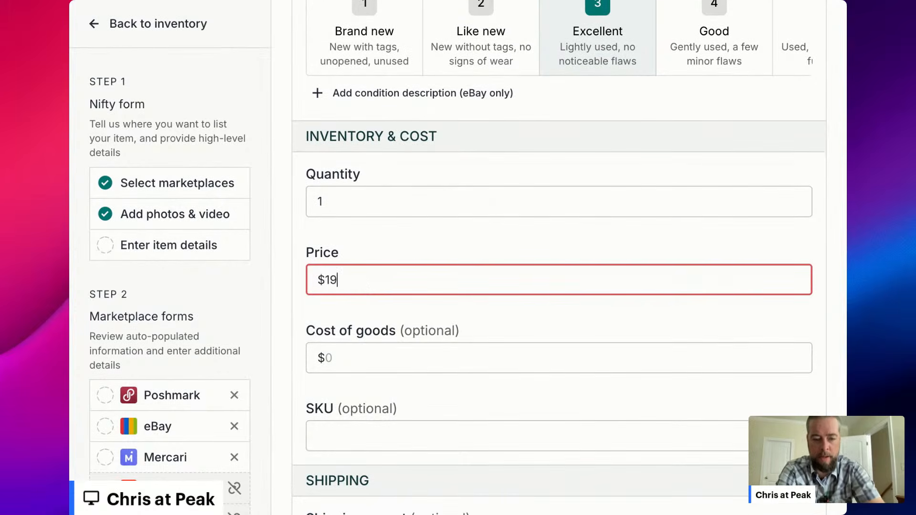
{"action": "type", "text": "19.99"}
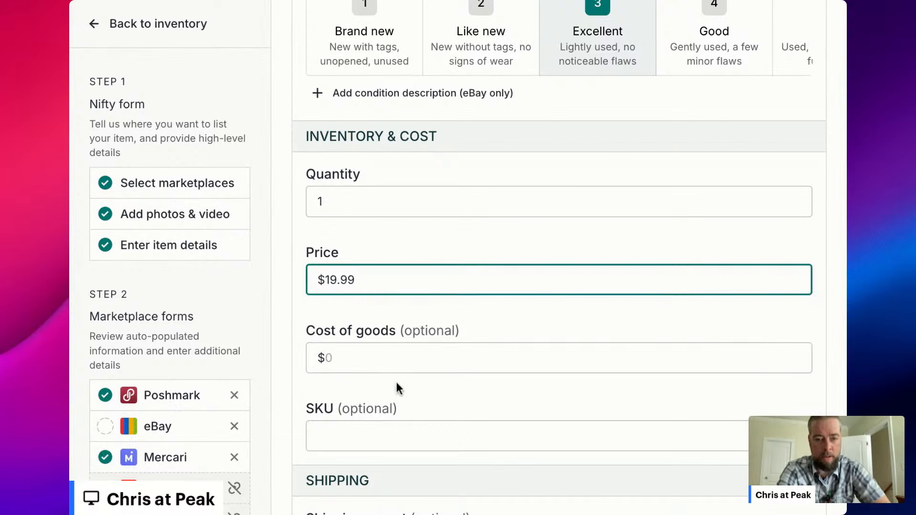
Look over the optional cost and SKU fields and check which shipping presets are available
{"action": "scroll", "coordinate": [397, 384], "scroll_direction": "down", "scroll_amount": 4}
{"action": "scroll", "coordinate": [379, 337], "scroll_direction": "down", "scroll_amount": 2}
{"action": "scroll", "coordinate": [379, 337], "scroll_direction": "down", "scroll_amount": 2}
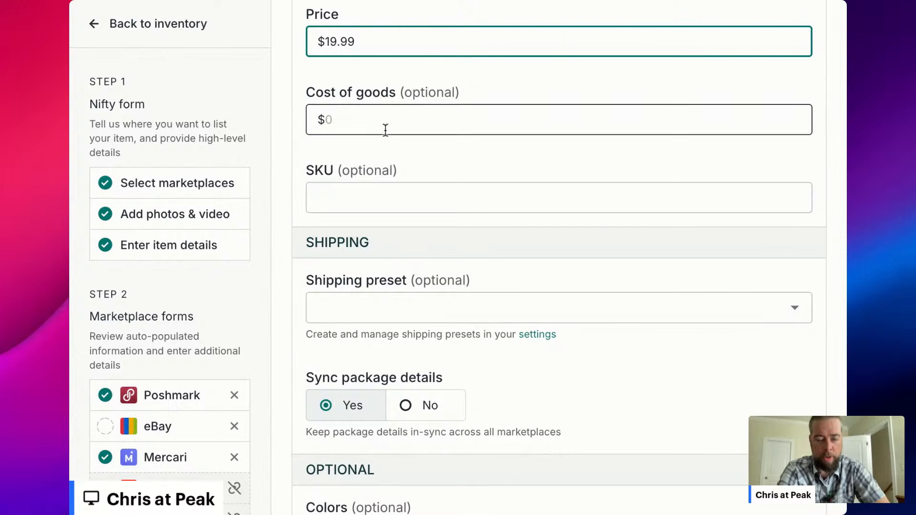
{"action": "scroll", "coordinate": [364, 181], "scroll_direction": "down", "scroll_amount": 2}
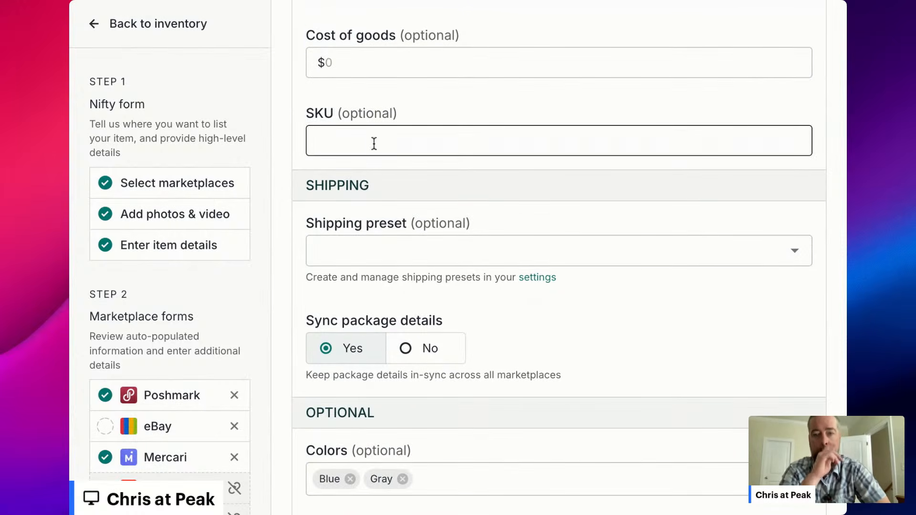
{"action": "scroll", "coordinate": [367, 137], "scroll_direction": "down", "scroll_amount": 1}
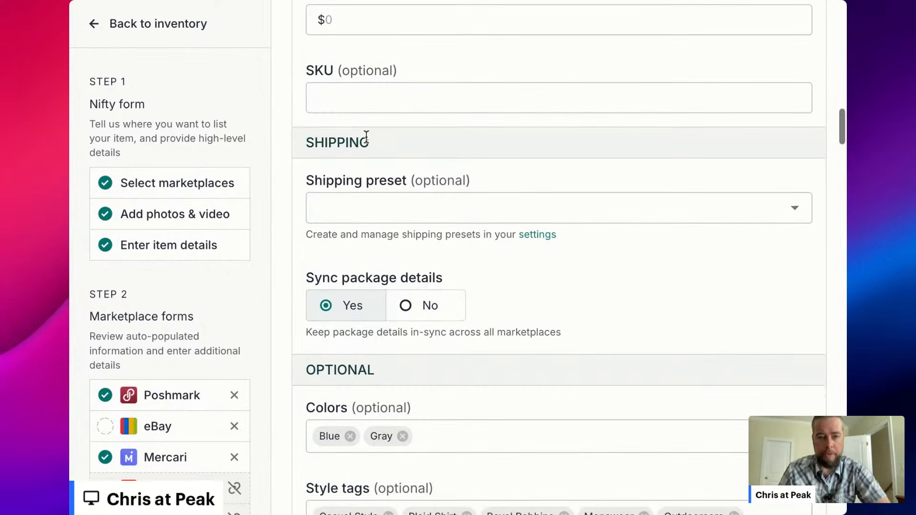
{"action": "left_click", "coordinate": [382, 214]}
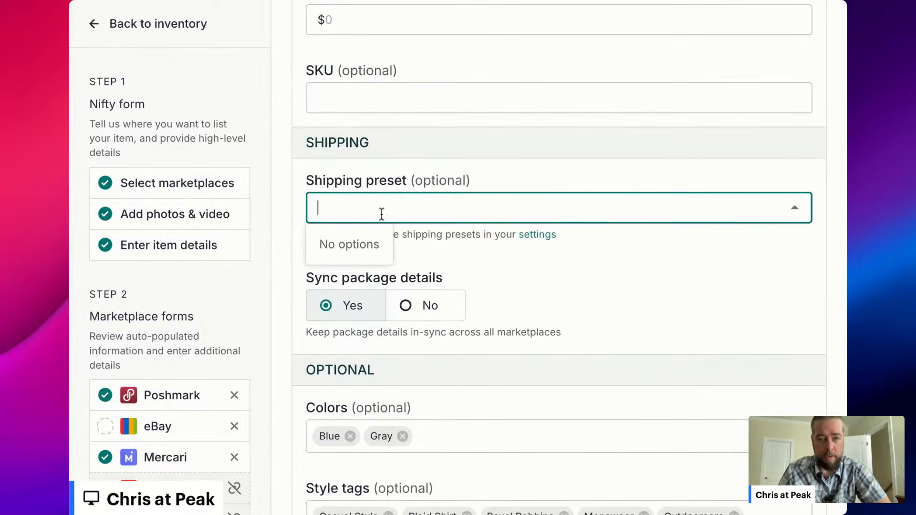
{"action": "left_click", "coordinate": [631, 179]}
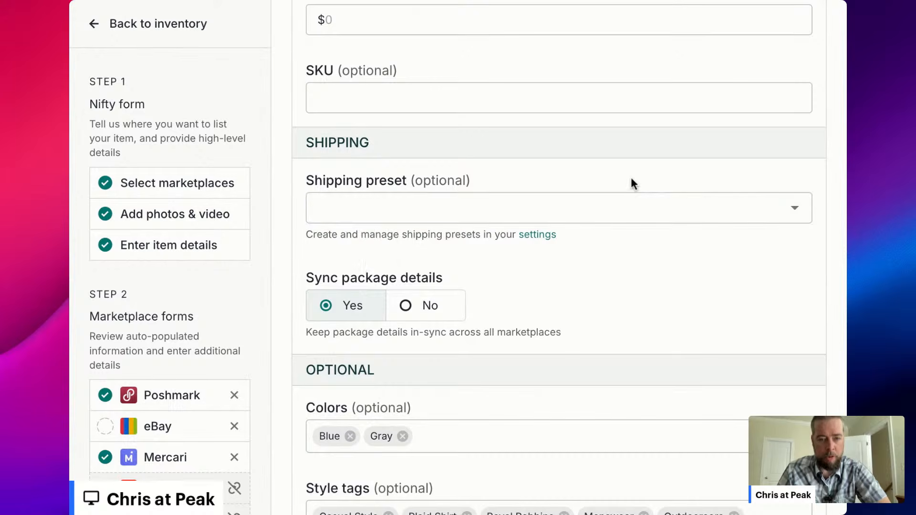
Review the general item details, from the title to the colors and style tags
{"action": "scroll", "coordinate": [520, 253], "scroll_direction": "down", "scroll_amount": 5}
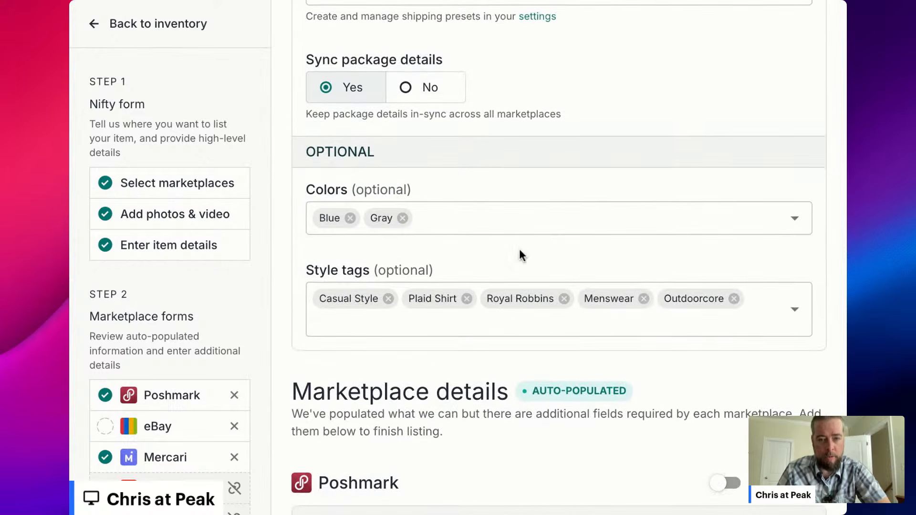
{"action": "scroll", "coordinate": [558, 258], "scroll_direction": "down", "scroll_amount": 8}
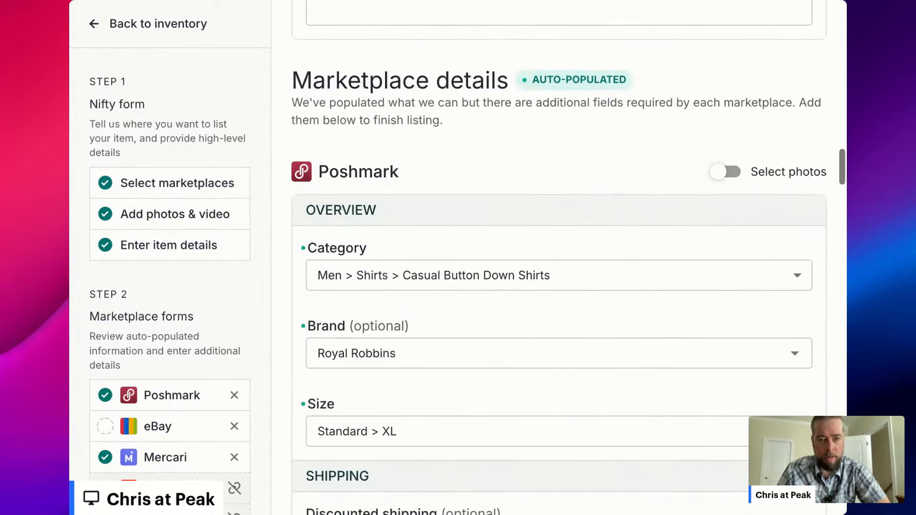
{"action": "scroll", "coordinate": [558, 258], "scroll_direction": "up", "scroll_amount": 9}
{"action": "scroll", "coordinate": [559, 257], "scroll_direction": "up", "scroll_amount": 15}
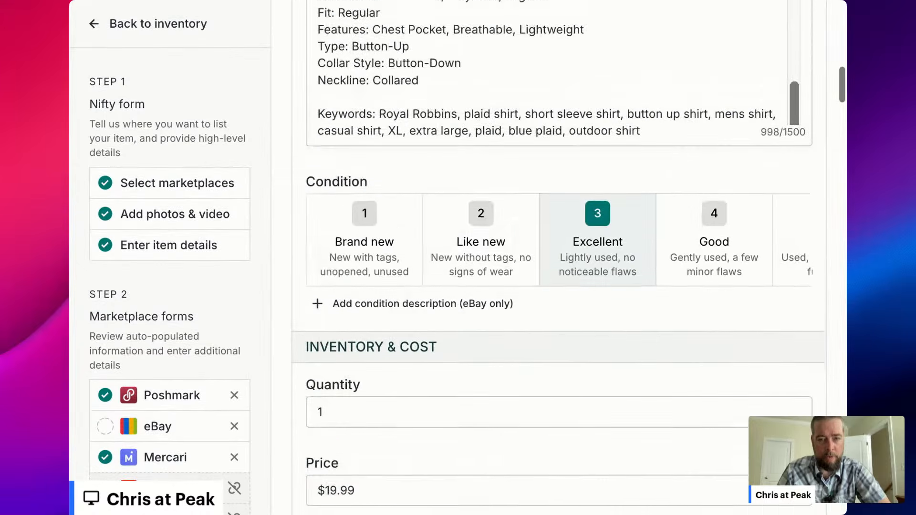
{"action": "scroll", "coordinate": [558, 258], "scroll_direction": "up", "scroll_amount": 10}
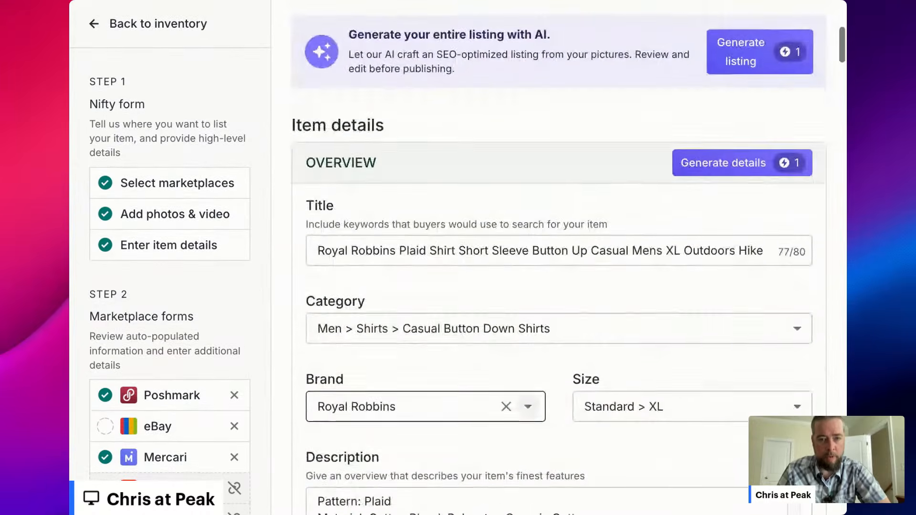
{"action": "scroll", "coordinate": [558, 257], "scroll_direction": "down", "scroll_amount": 15}
{"action": "scroll", "coordinate": [558, 258], "scroll_direction": "down", "scroll_amount": 15}
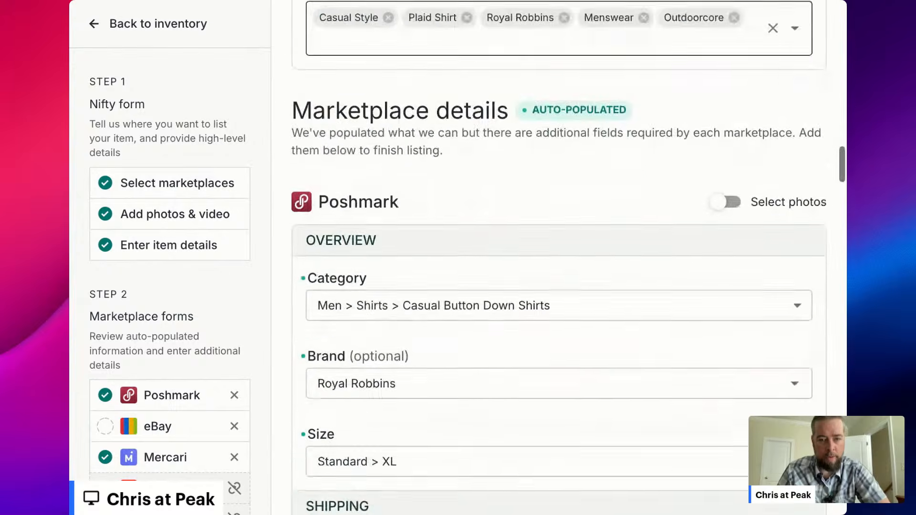
Check the store categories offered for the eBay listing without choosing one
{"action": "scroll", "coordinate": [558, 257], "scroll_direction": "down", "scroll_amount": 7}
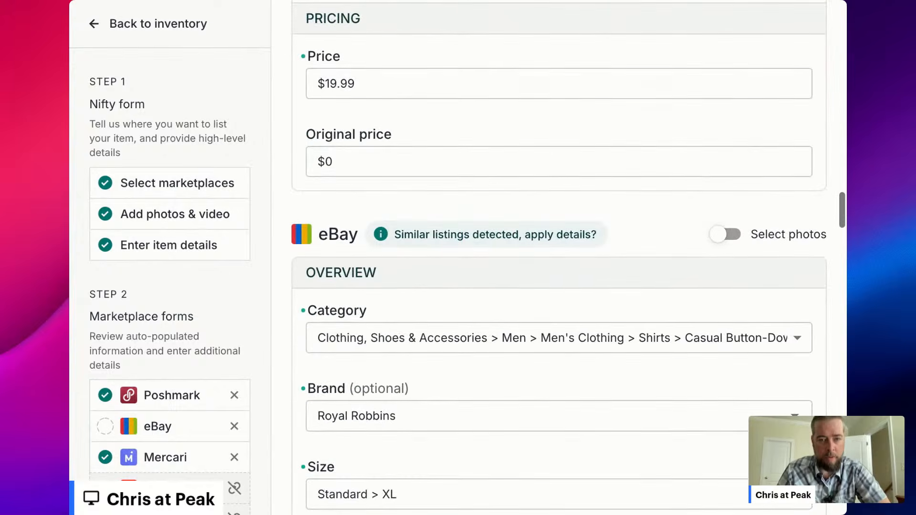
{"action": "scroll", "coordinate": [558, 257], "scroll_direction": "down", "scroll_amount": 5}
{"action": "scroll", "coordinate": [558, 258], "scroll_direction": "down", "scroll_amount": 4}
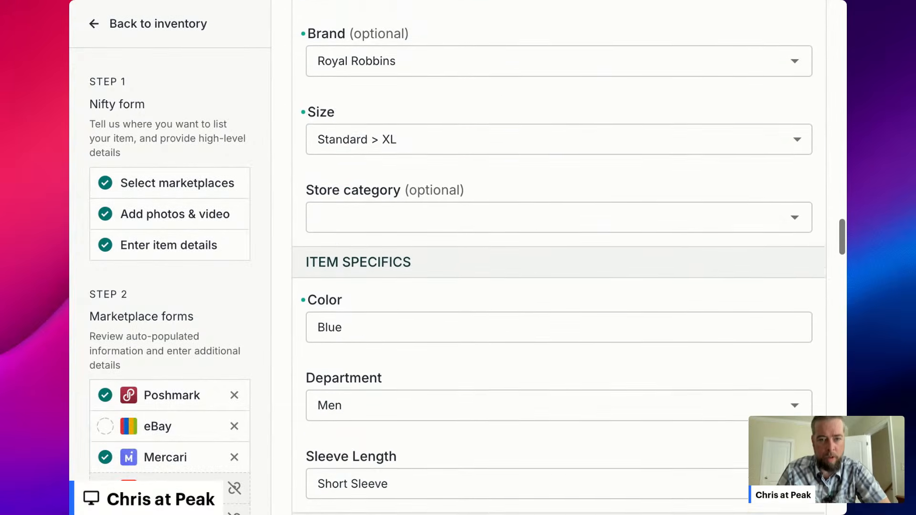
{"action": "left_click", "coordinate": [502, 135]}
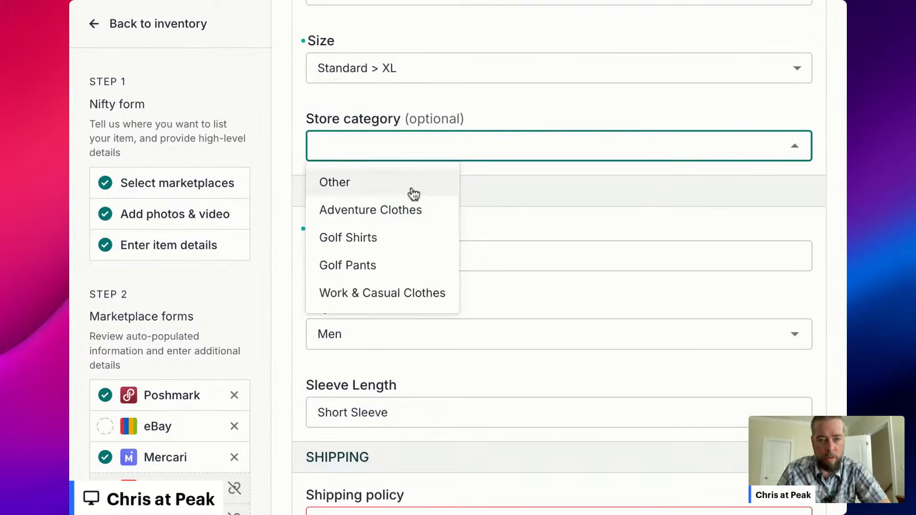
{"action": "left_click", "coordinate": [556, 108]}
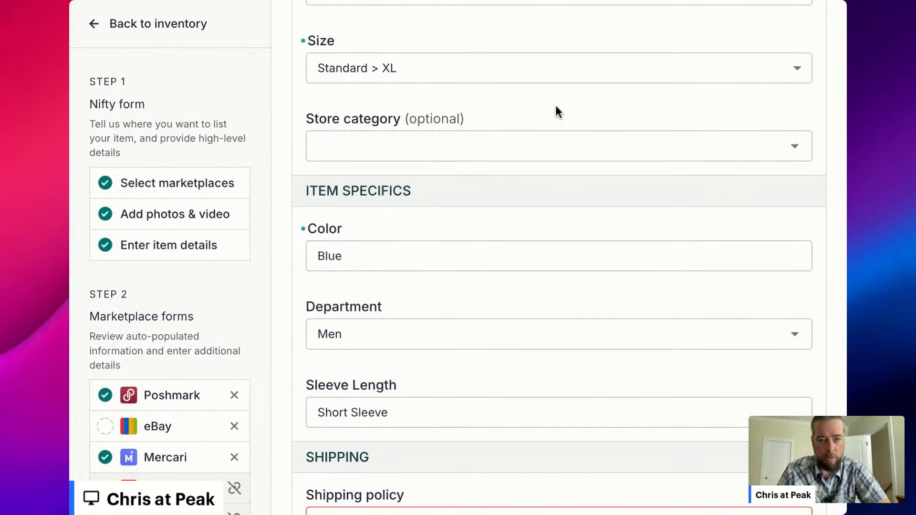
Choose the flat USPSParcel $6.95, 1 business day option as the eBay shipping policy
{"action": "scroll", "coordinate": [555, 108], "scroll_direction": "down", "scroll_amount": 6}
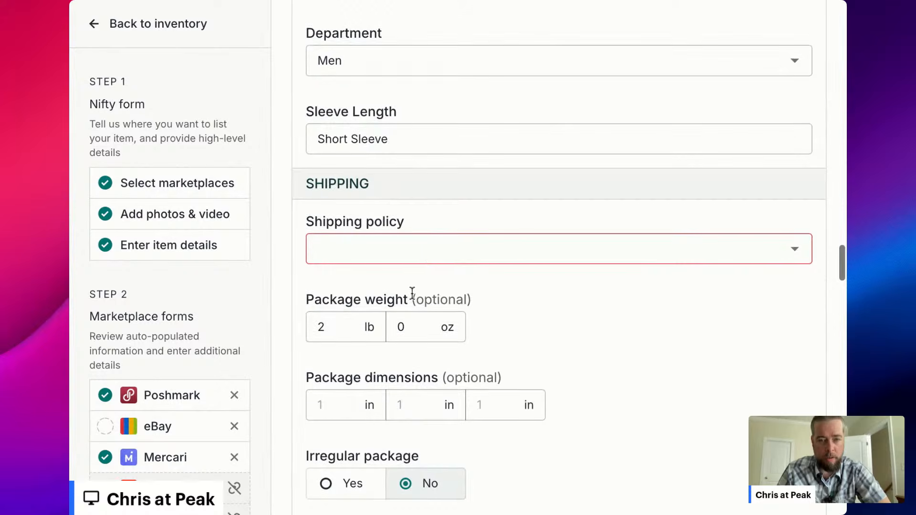
{"action": "left_click", "coordinate": [428, 254]}
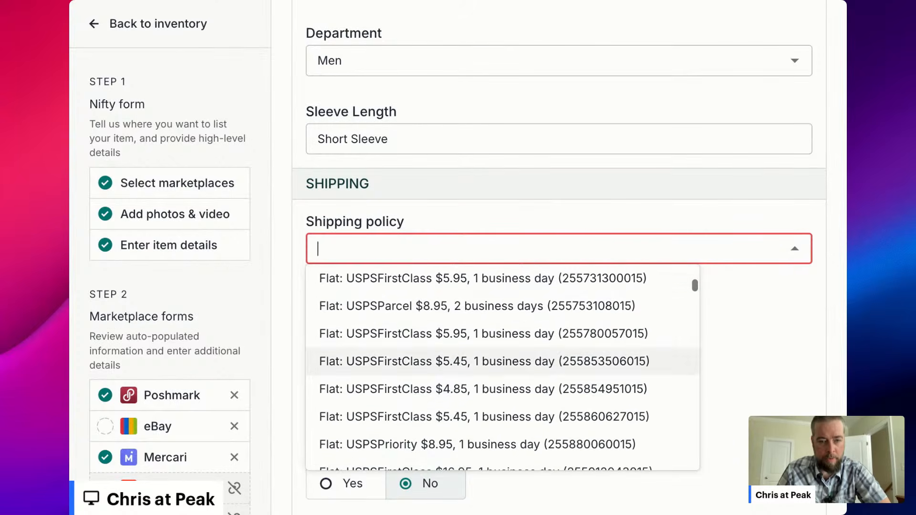
{"action": "scroll", "coordinate": [503, 368], "scroll_direction": "down", "scroll_amount": 2}
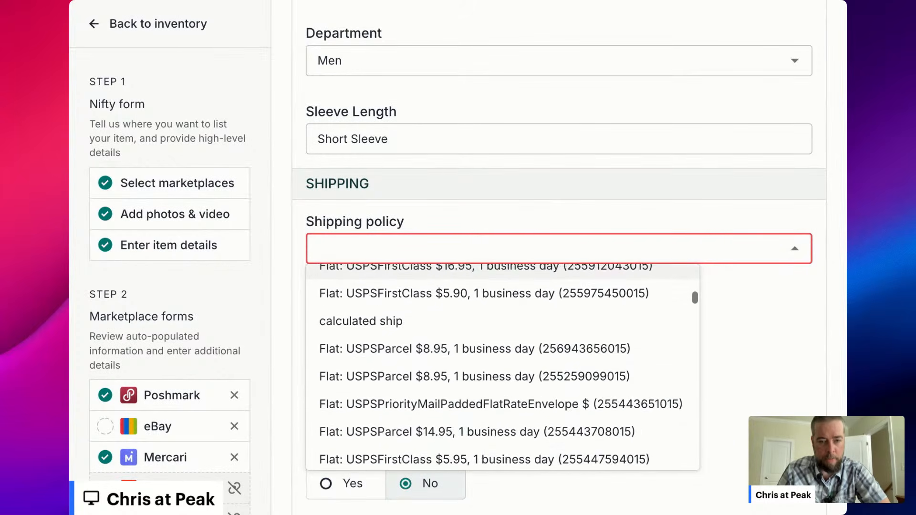
{"action": "scroll", "coordinate": [502, 368], "scroll_direction": "up", "scroll_amount": 10}
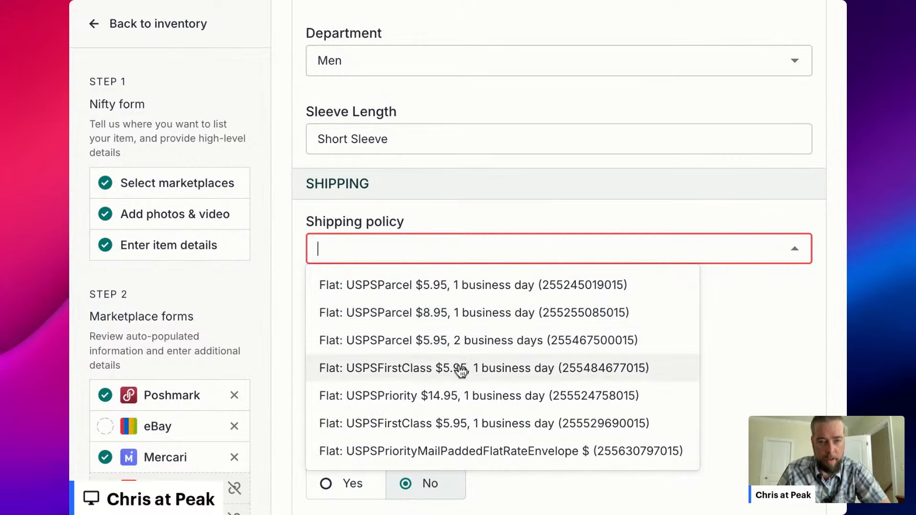
{"action": "scroll", "coordinate": [455, 399], "scroll_direction": "down", "scroll_amount": 1}
{"action": "scroll", "coordinate": [455, 400], "scroll_direction": "down", "scroll_amount": 5}
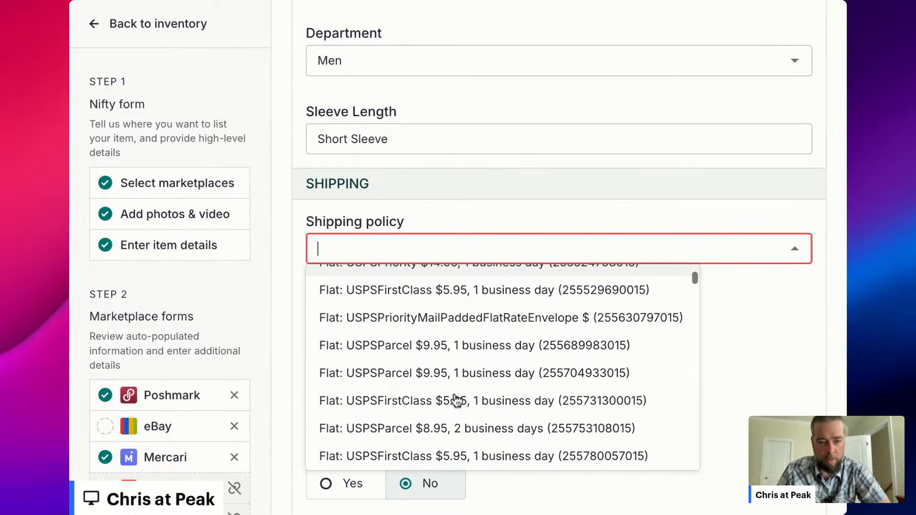
{"action": "scroll", "coordinate": [456, 400], "scroll_direction": "down", "scroll_amount": 5}
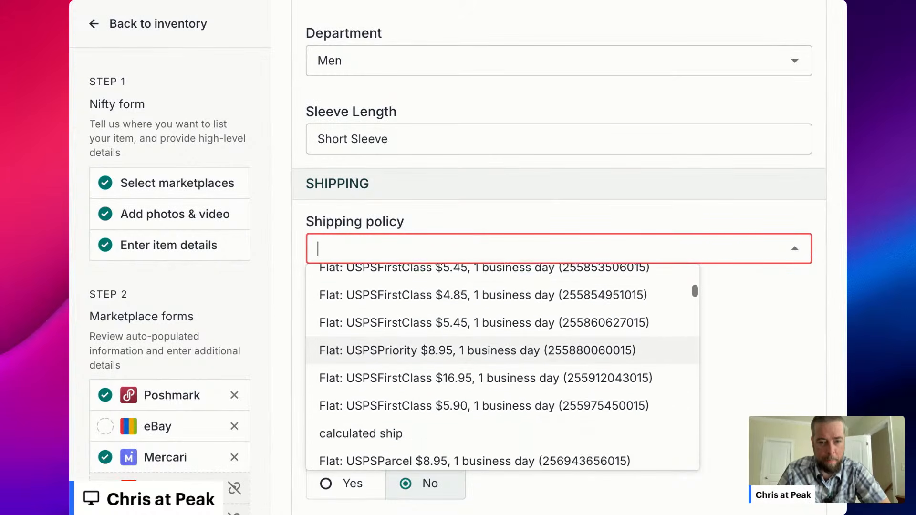
{"action": "scroll", "coordinate": [456, 400], "scroll_direction": "down", "scroll_amount": 6}
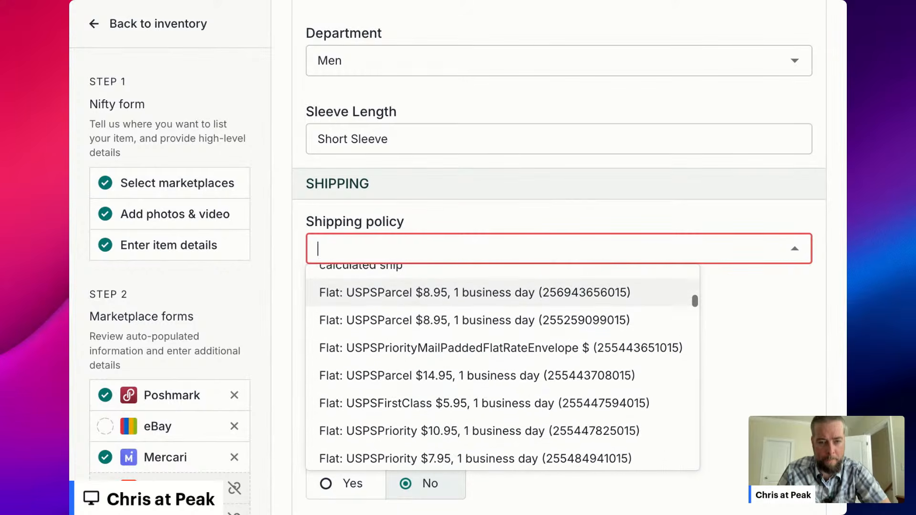
{"action": "scroll", "coordinate": [503, 368], "scroll_direction": "down", "scroll_amount": 6}
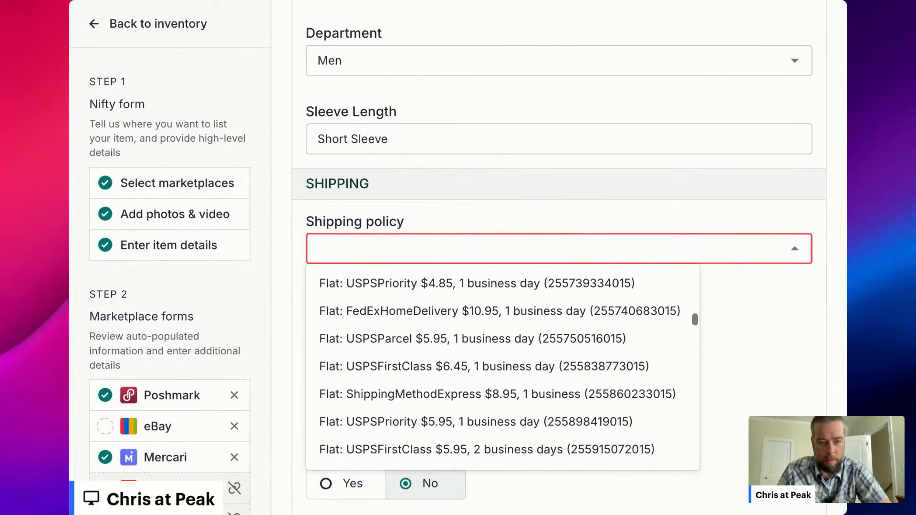
{"action": "scroll", "coordinate": [502, 367], "scroll_direction": "down", "scroll_amount": 6}
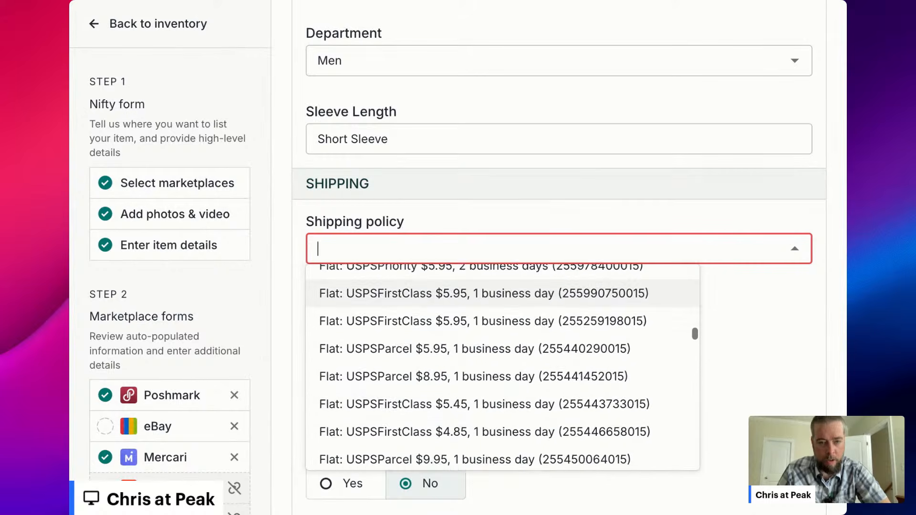
{"action": "scroll", "coordinate": [452, 363], "scroll_direction": "down", "scroll_amount": 1}
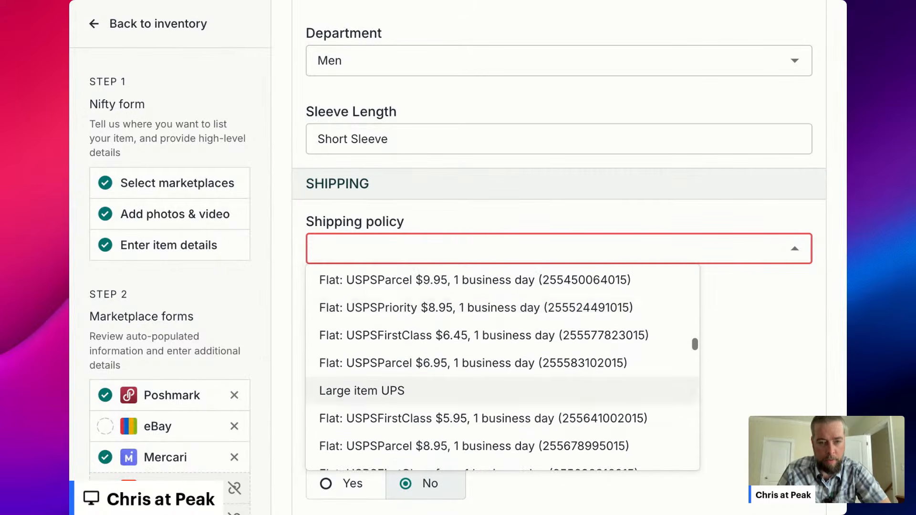
{"action": "left_click", "coordinate": [452, 362]}
Set the eBay package weight to 0 lb 12 oz and the package dimensions to 12 × 9 × 2 in
{"action": "left_click", "coordinate": [346, 326]}
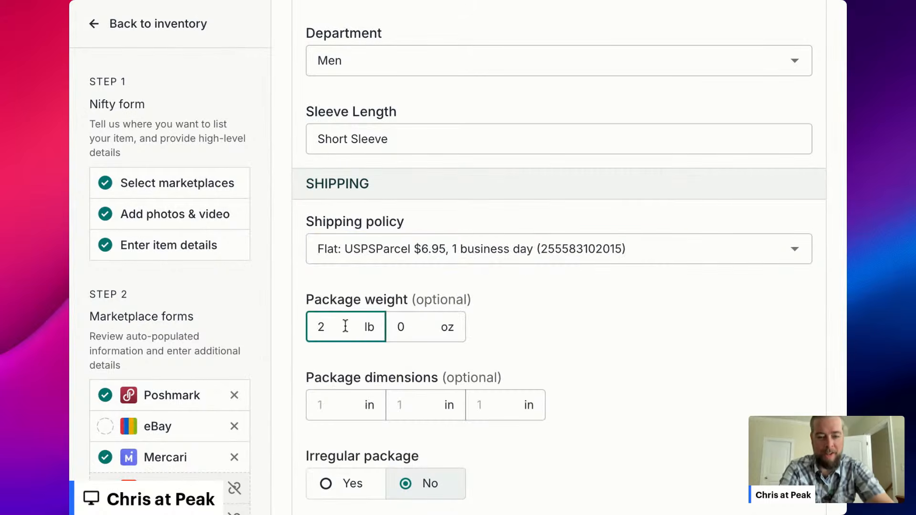
{"action": "left_click", "coordinate": [407, 328]}
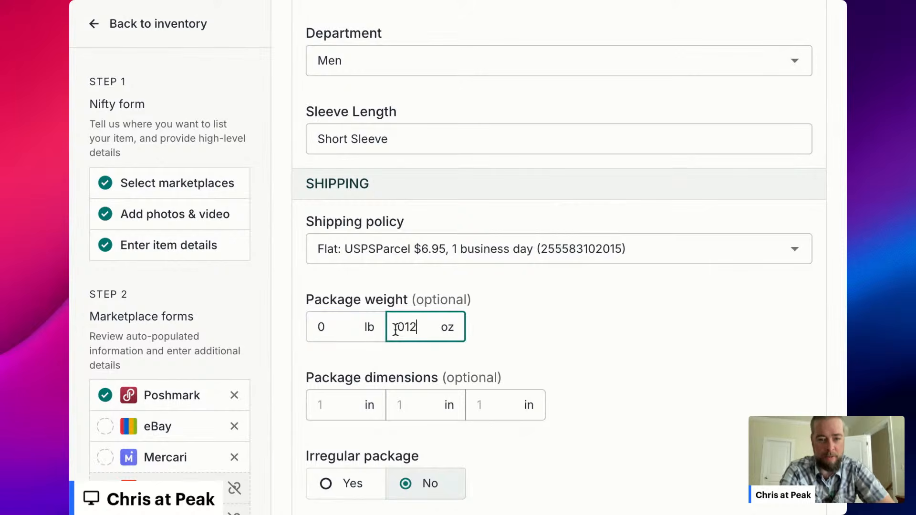
{"action": "type", "text": "12"}
{"action": "left_click", "coordinate": [340, 402]}
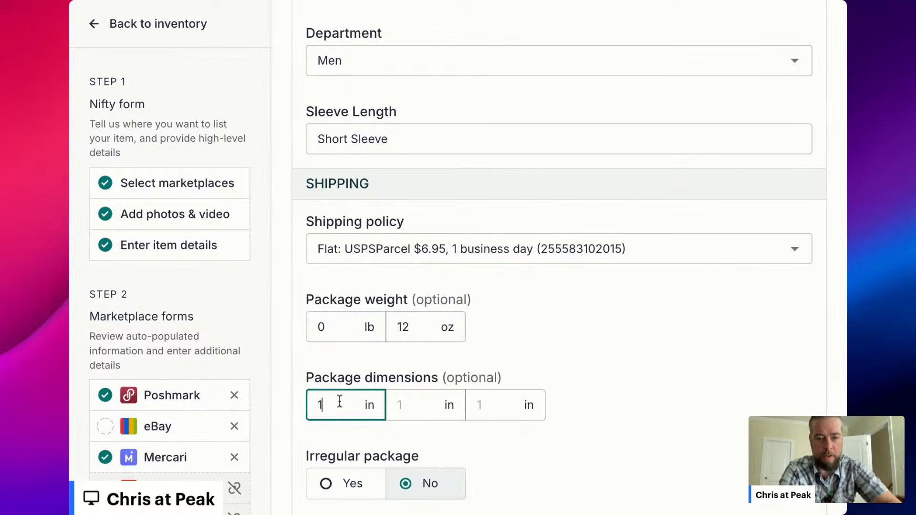
{"action": "left_click", "coordinate": [420, 406]}
{"action": "type", "text": "9"}
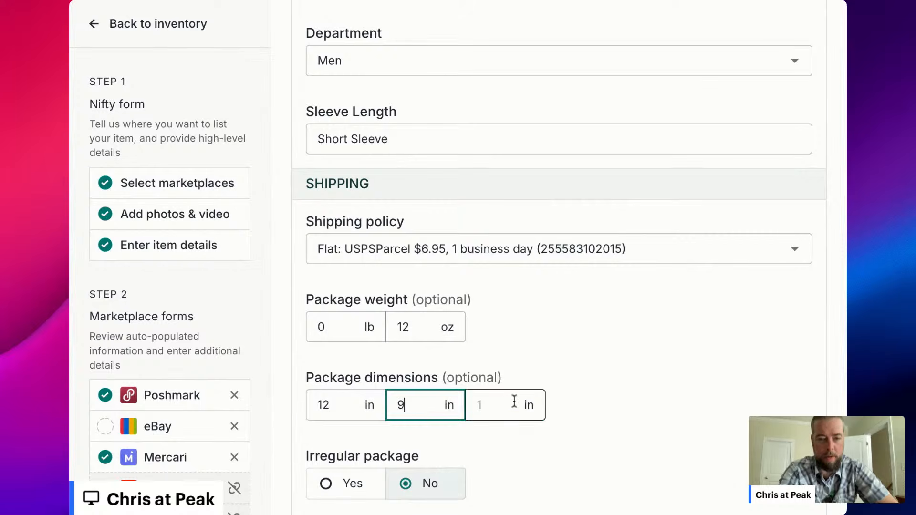
{"action": "left_click", "coordinate": [514, 404]}
{"action": "left_click", "coordinate": [568, 353]}
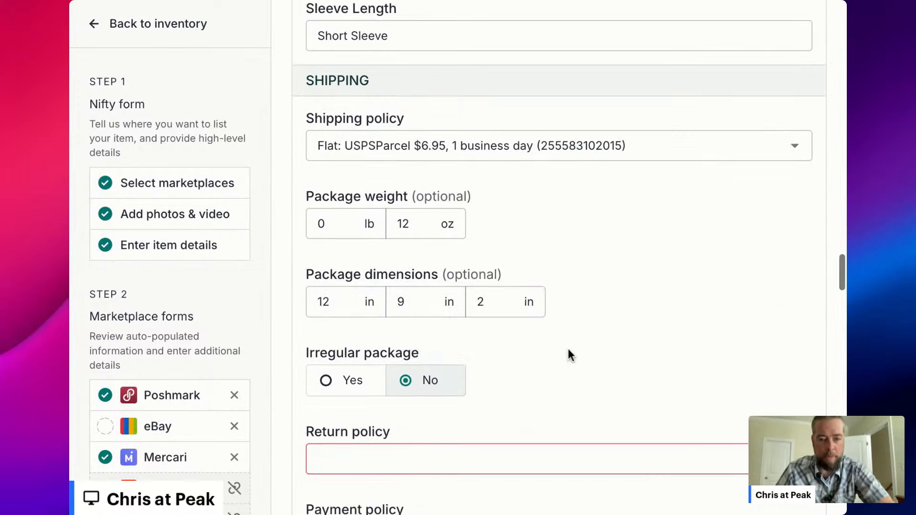
Set the eBay return policy to free 30 days money back and the payment policy to the first eBay Managed Payments entry
{"action": "scroll", "coordinate": [568, 354], "scroll_direction": "down", "scroll_amount": 7}
{"action": "left_click", "coordinate": [510, 224]}
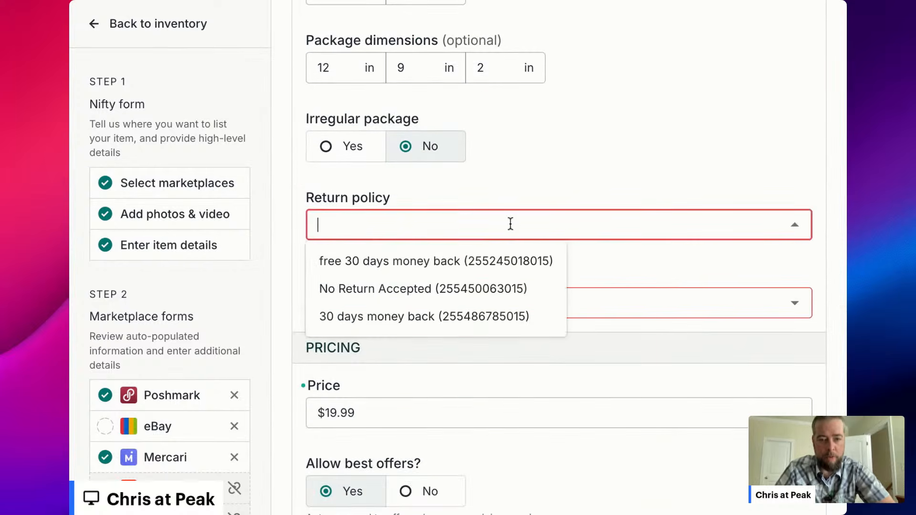
{"action": "left_click", "coordinate": [485, 262]}
{"action": "scroll", "coordinate": [572, 148], "scroll_direction": "down", "scroll_amount": 3}
{"action": "left_click", "coordinate": [572, 151]}
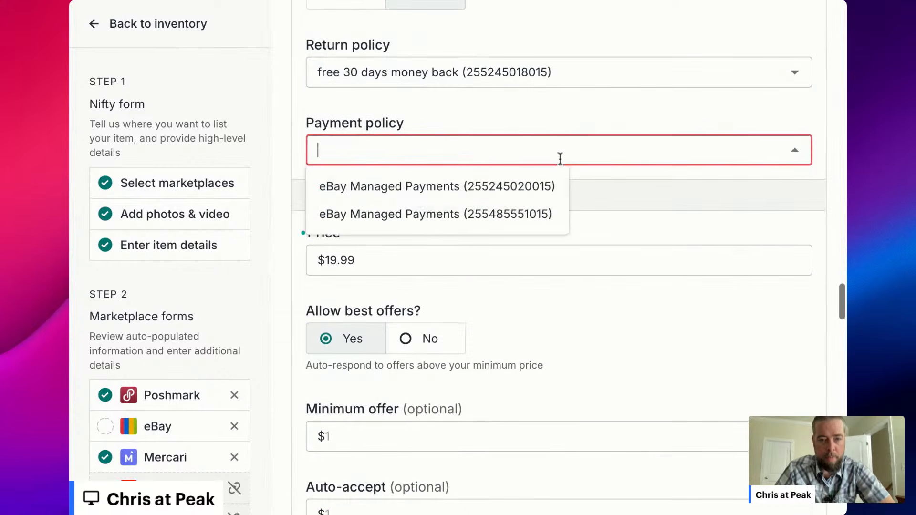
{"action": "left_click", "coordinate": [492, 181]}
Review the eBay offer settings and the optional item specifics, from type and material to features, neckline and vintage
{"action": "scroll", "coordinate": [495, 183], "scroll_direction": "down", "scroll_amount": 2}
{"action": "scroll", "coordinate": [371, 313], "scroll_direction": "down", "scroll_amount": 3}
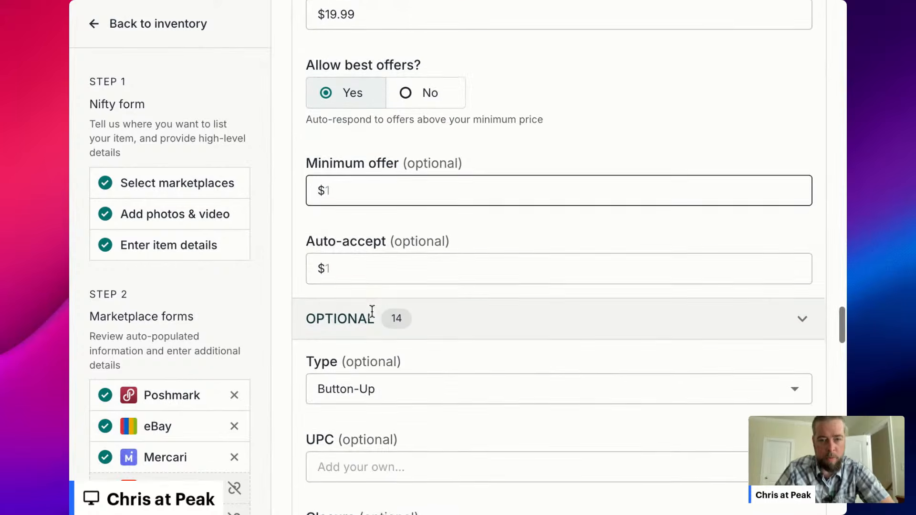
{"action": "scroll", "coordinate": [356, 222], "scroll_direction": "down", "scroll_amount": 7}
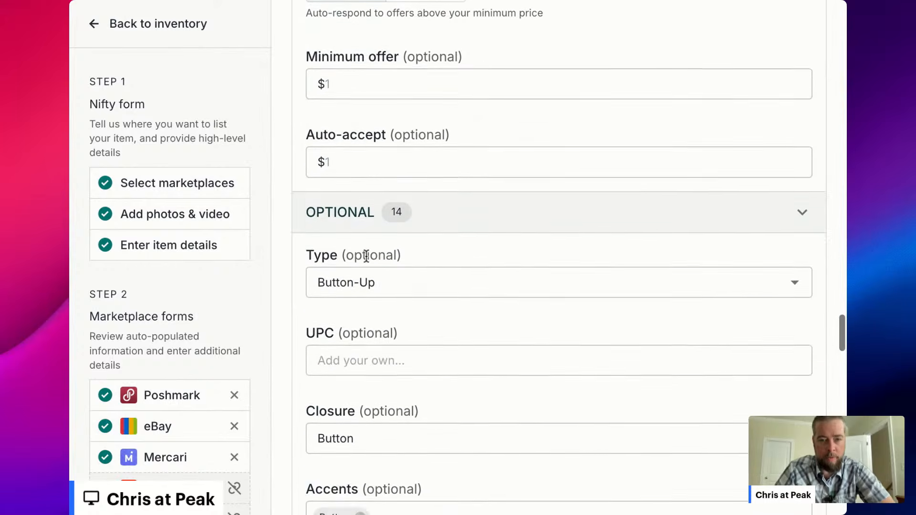
{"action": "scroll", "coordinate": [367, 257], "scroll_direction": "down", "scroll_amount": 10}
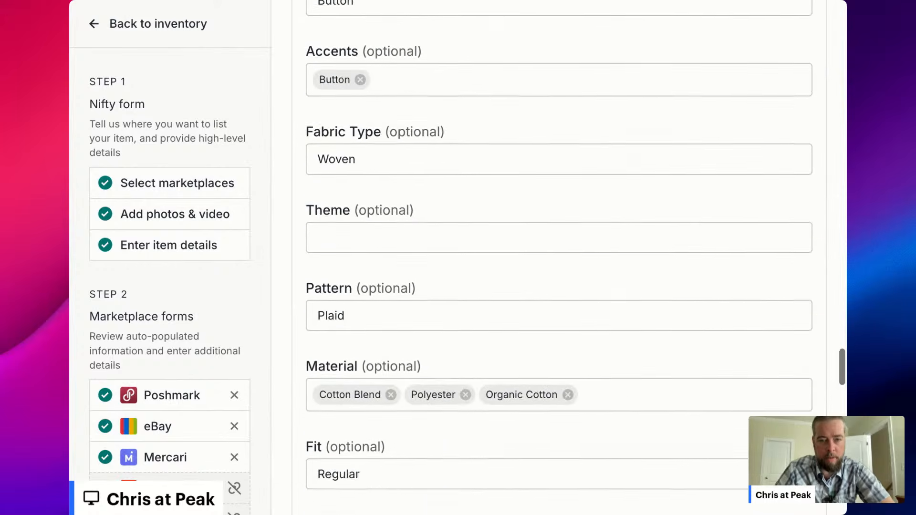
{"action": "left_click", "coordinate": [368, 109]}
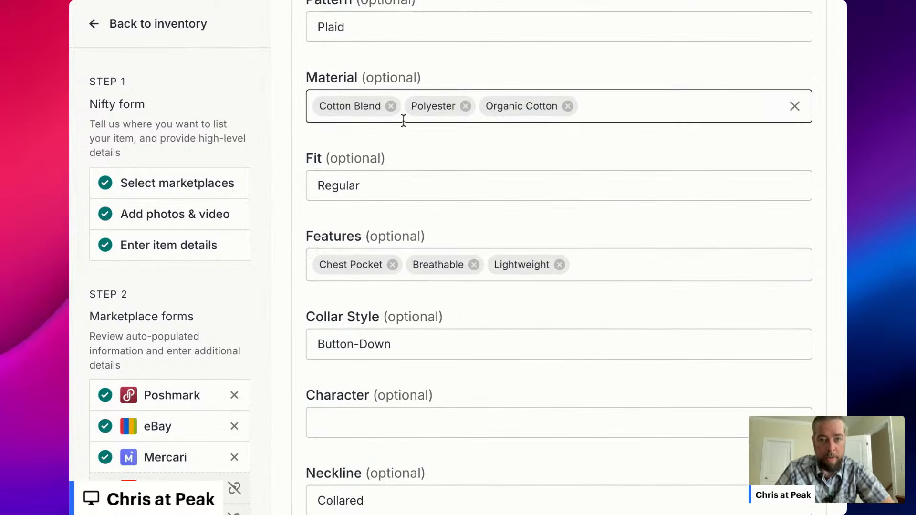
{"action": "left_click", "coordinate": [360, 252]}
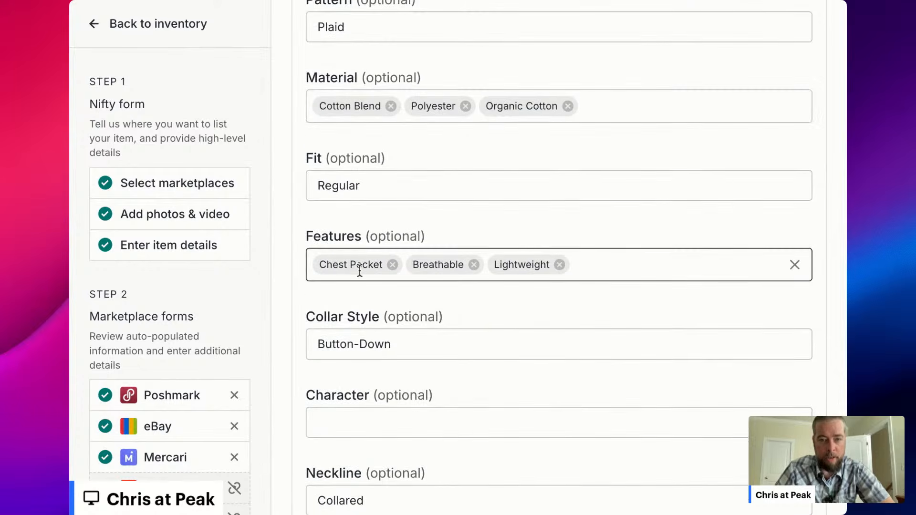
{"action": "scroll", "coordinate": [359, 271], "scroll_direction": "down", "scroll_amount": 3}
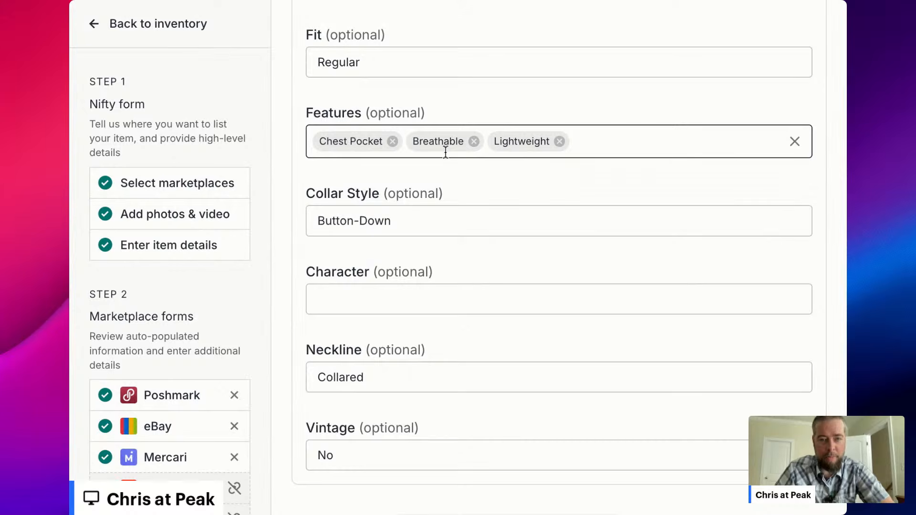
{"action": "left_click", "coordinate": [457, 293]}
{"action": "scroll", "coordinate": [456, 293], "scroll_direction": "down", "scroll_amount": 5}
{"action": "scroll", "coordinate": [456, 293], "scroll_direction": "up", "scroll_amount": 2}
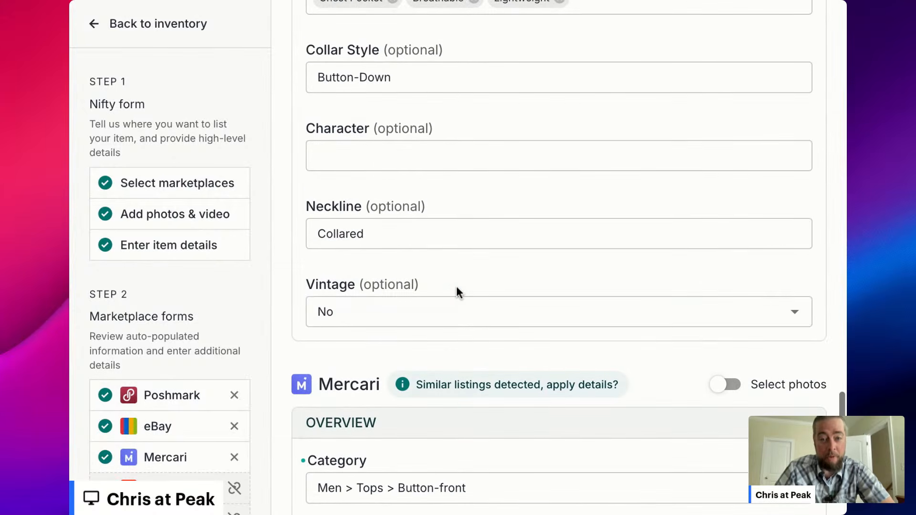
{"action": "left_click", "coordinate": [361, 305]}
Review the Mercari form's category, brand, size, shipping and pricing details through to the list of target marketplaces
{"action": "scroll", "coordinate": [362, 304], "scroll_direction": "down", "scroll_amount": 6}
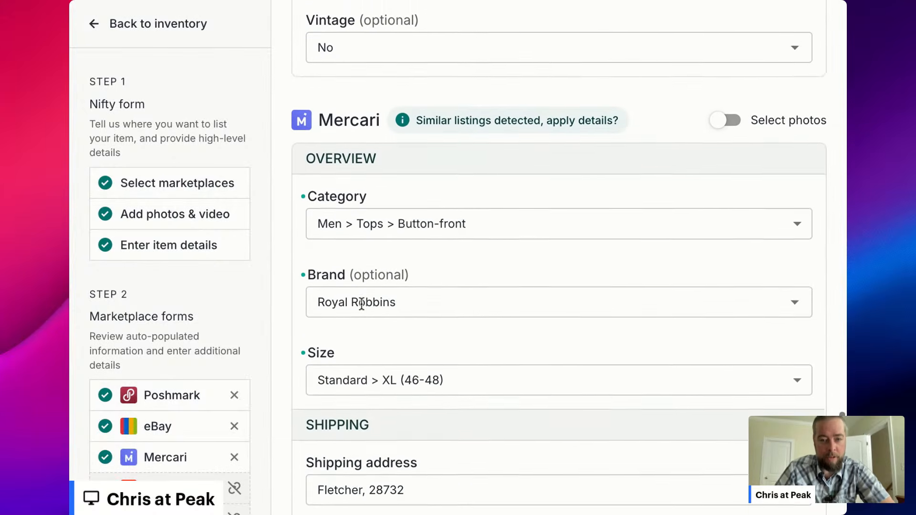
{"action": "scroll", "coordinate": [362, 304], "scroll_direction": "down", "scroll_amount": 3}
{"action": "scroll", "coordinate": [359, 305], "scroll_direction": "up", "scroll_amount": 1}
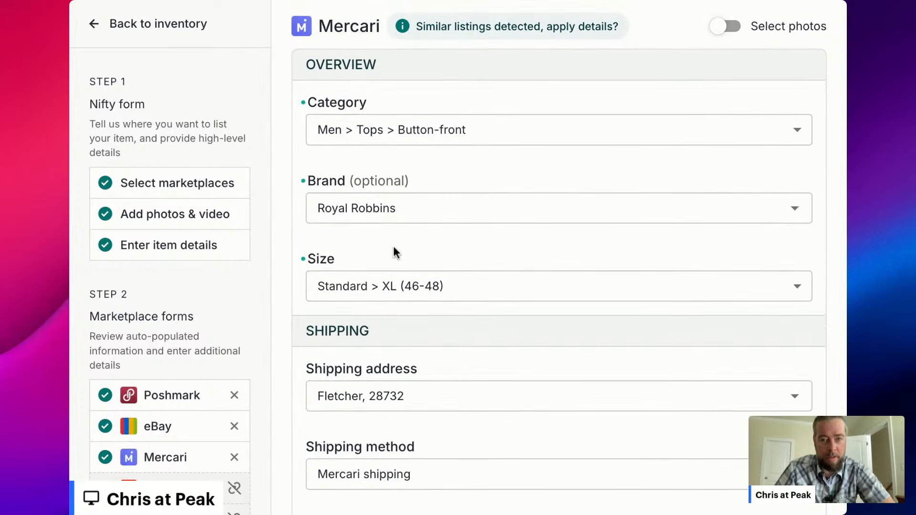
{"action": "scroll", "coordinate": [393, 246], "scroll_direction": "down", "scroll_amount": 2}
{"action": "scroll", "coordinate": [394, 245], "scroll_direction": "down", "scroll_amount": 6}
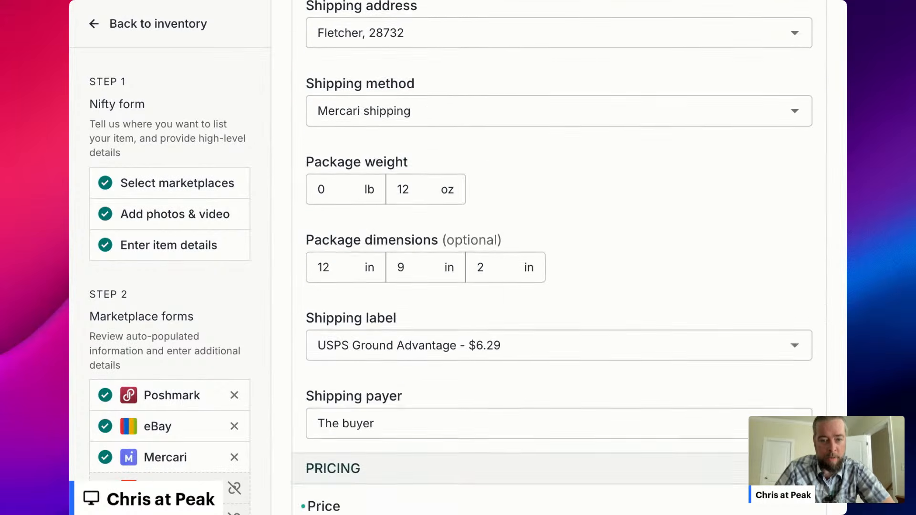
{"action": "scroll", "coordinate": [393, 245], "scroll_direction": "down", "scroll_amount": 2}
{"action": "scroll", "coordinate": [438, 328], "scroll_direction": "down", "scroll_amount": 3}
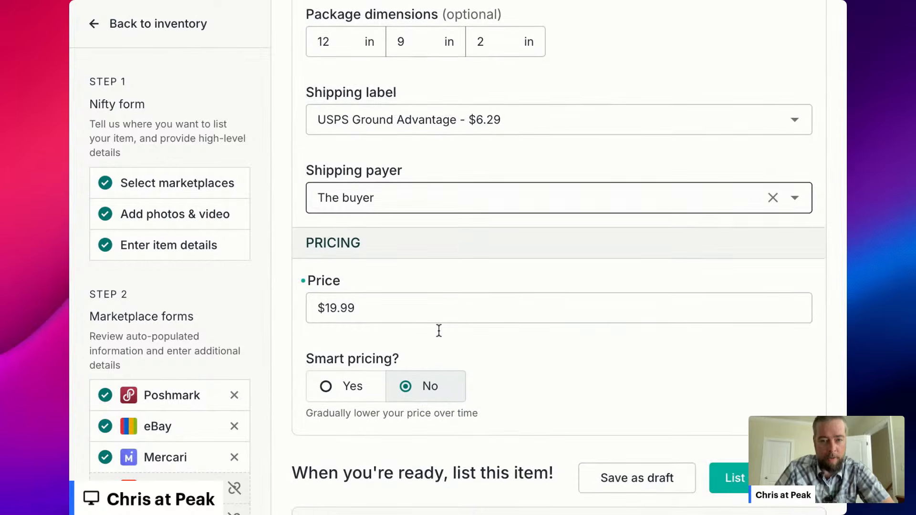
{"action": "scroll", "coordinate": [439, 330], "scroll_direction": "down", "scroll_amount": 2}
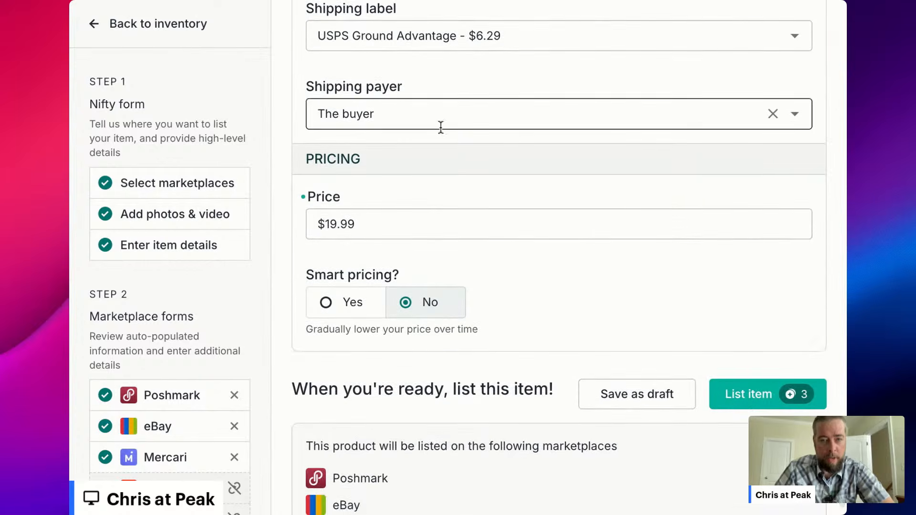
{"action": "scroll", "coordinate": [486, 177], "scroll_direction": "down", "scroll_amount": 2}
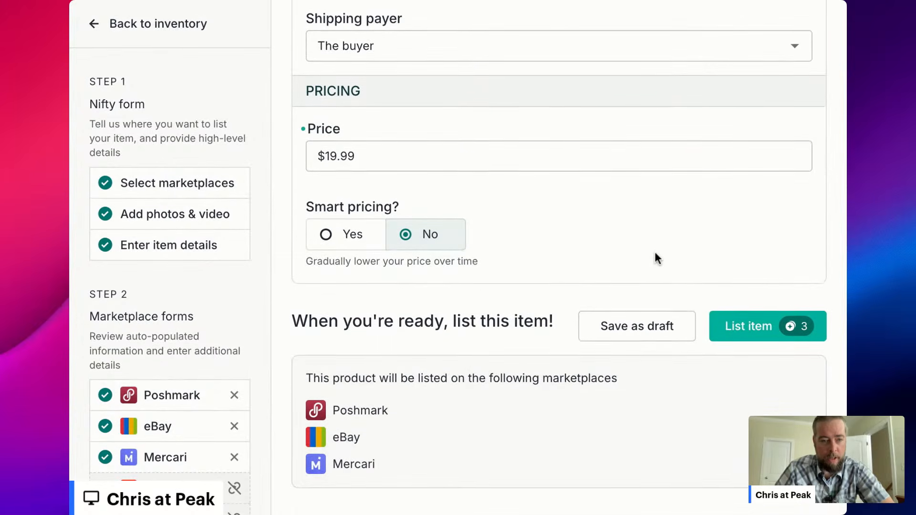
Recheck the completed form and list the item on Poshmark, eBay and Mercari
{"action": "scroll", "coordinate": [666, 260], "scroll_direction": "up", "scroll_amount": 15}
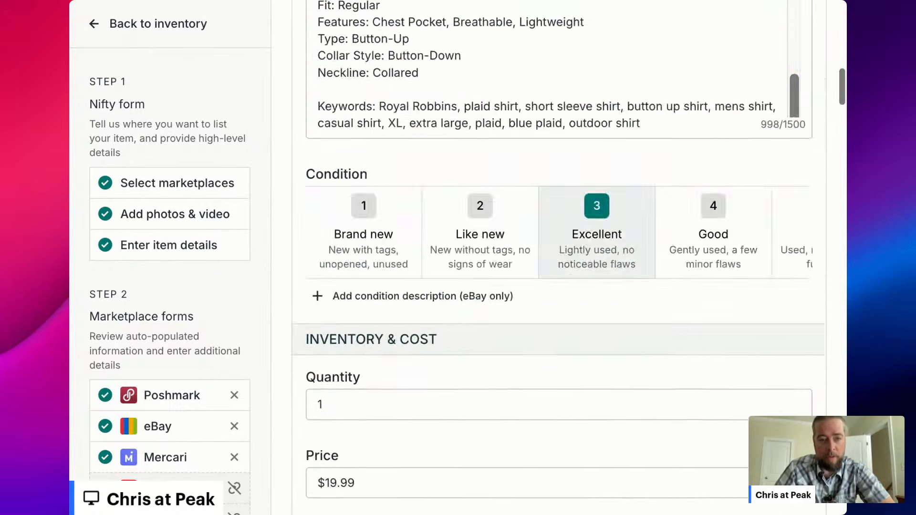
{"action": "scroll", "coordinate": [558, 258], "scroll_direction": "up", "scroll_amount": 4}
{"action": "scroll", "coordinate": [558, 258], "scroll_direction": "down", "scroll_amount": 19}
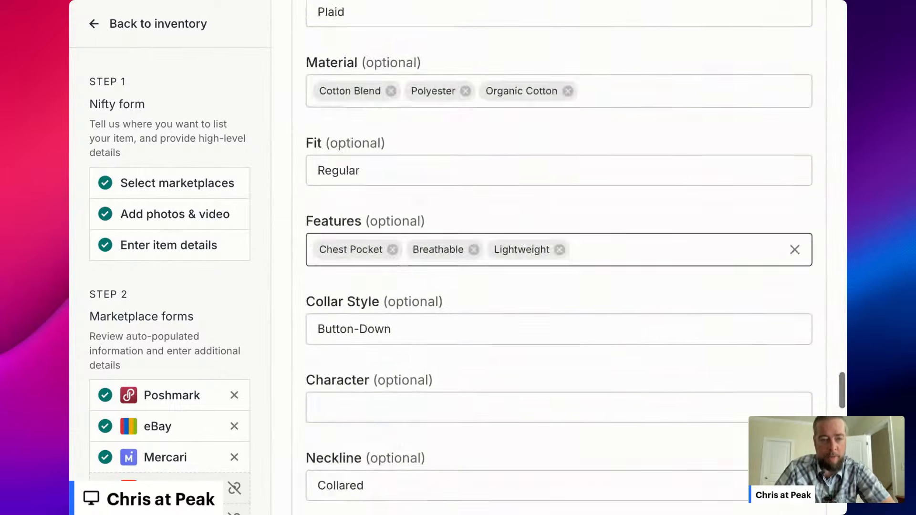
{"action": "scroll", "coordinate": [508, 144], "scroll_direction": "up", "scroll_amount": 5}
{"action": "scroll", "coordinate": [508, 144], "scroll_direction": "down", "scroll_amount": 5}
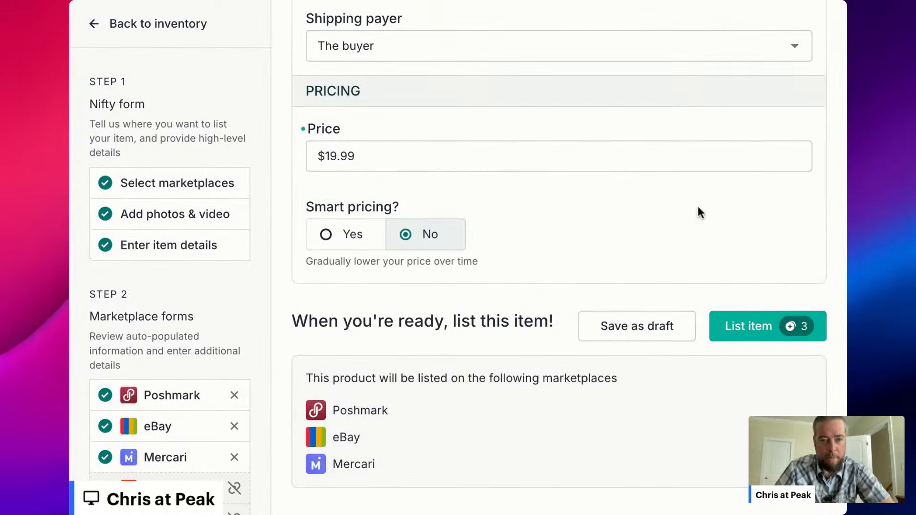
{"action": "scroll", "coordinate": [698, 205], "scroll_direction": "down", "scroll_amount": 1}
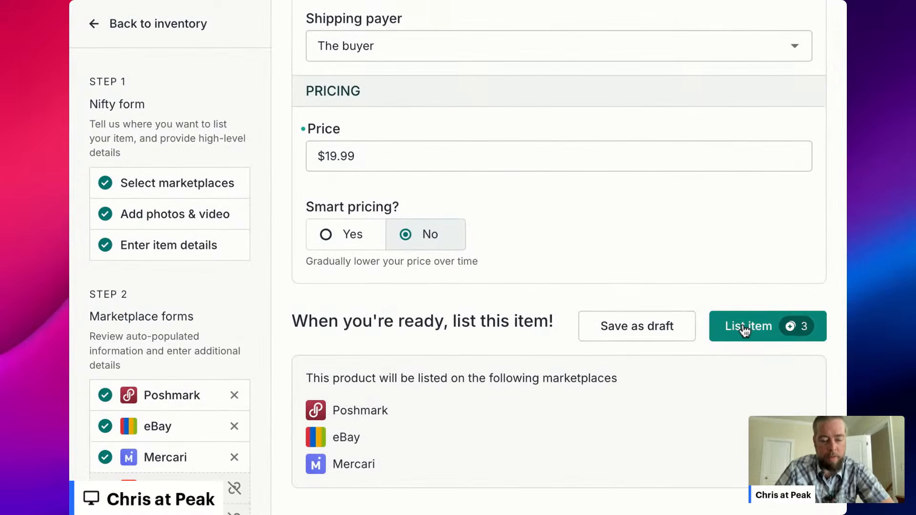
{"action": "left_click", "coordinate": [745, 328]}
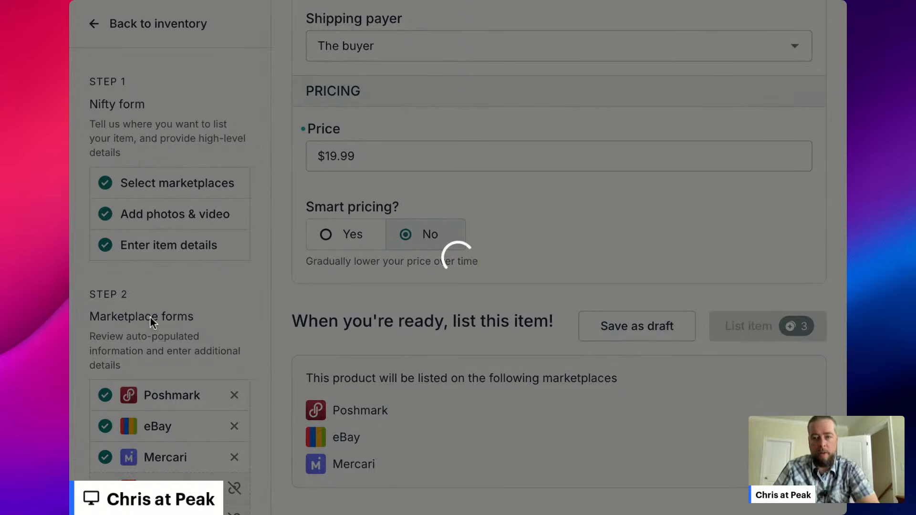
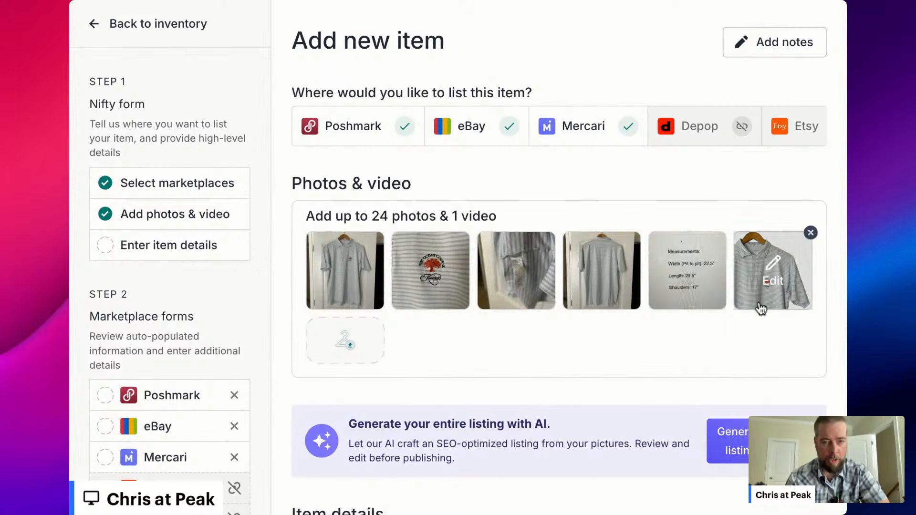
Make the angled front photo of the shirt the first image and move the back view behind the measurements photo
{"action": "left_click_drag", "start_coordinate": [757, 307], "coordinate": [334, 302]}
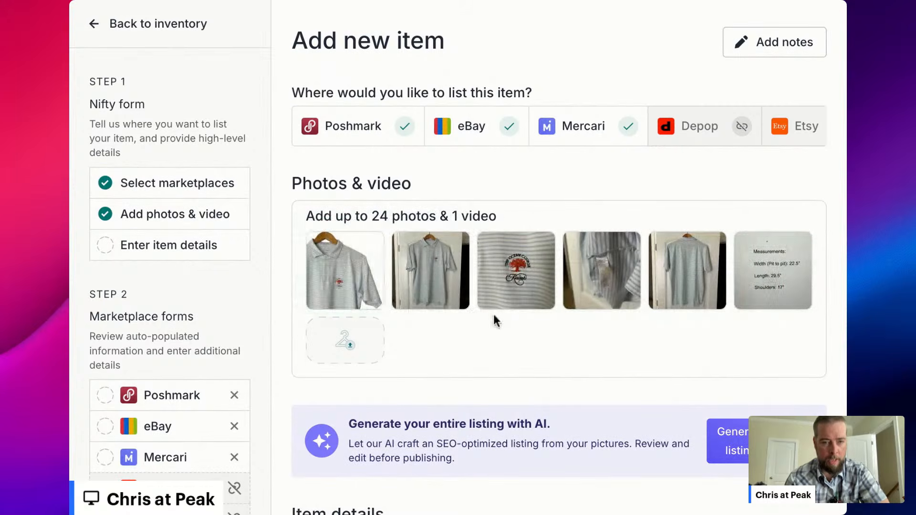
{"action": "scroll", "coordinate": [499, 344], "scroll_direction": "down", "scroll_amount": 1}
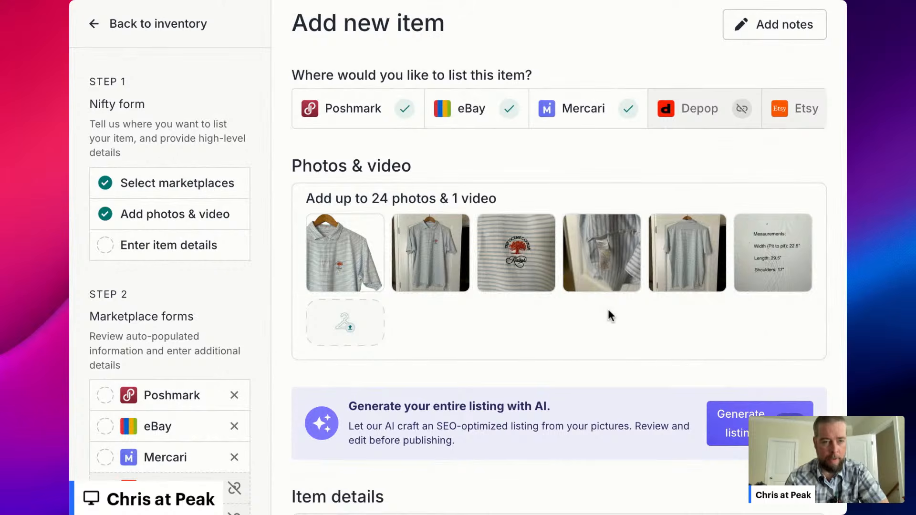
{"action": "left_click", "coordinate": [602, 253]}
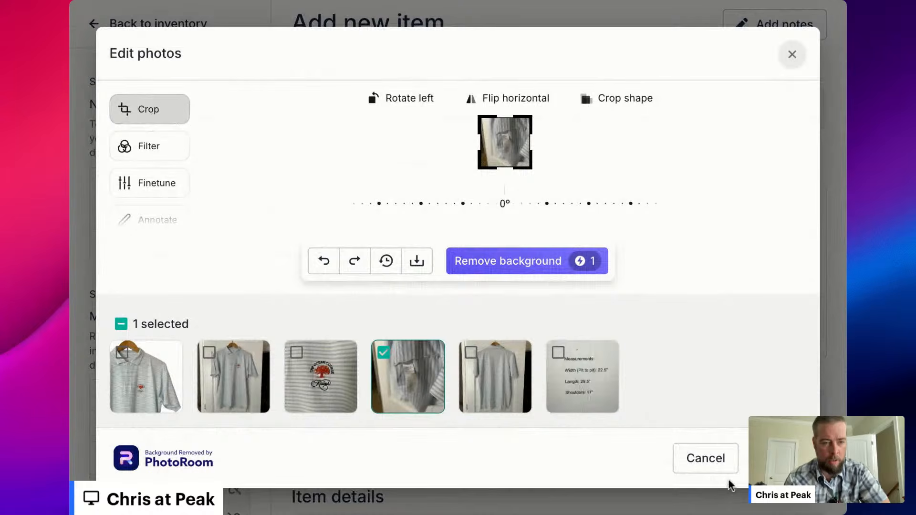
{"action": "left_click", "coordinate": [709, 462]}
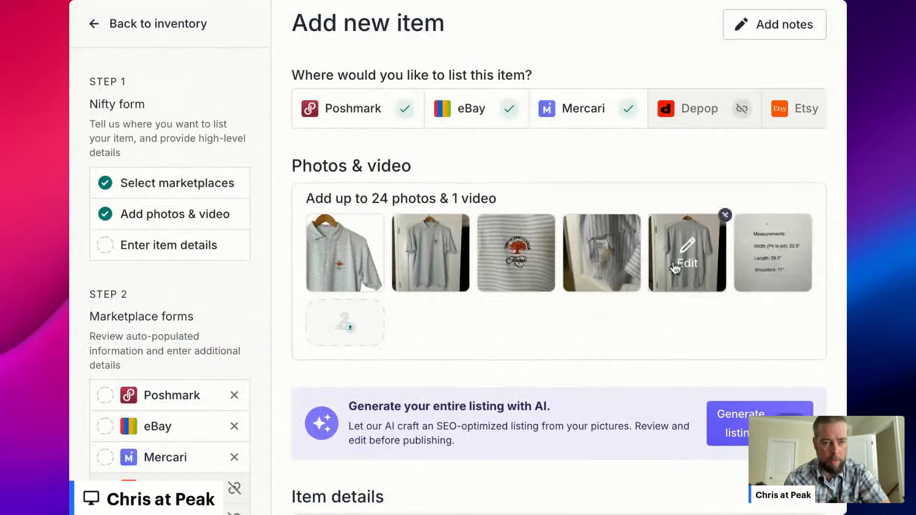
{"action": "left_click_drag", "start_coordinate": [675, 268], "coordinate": [761, 265]}
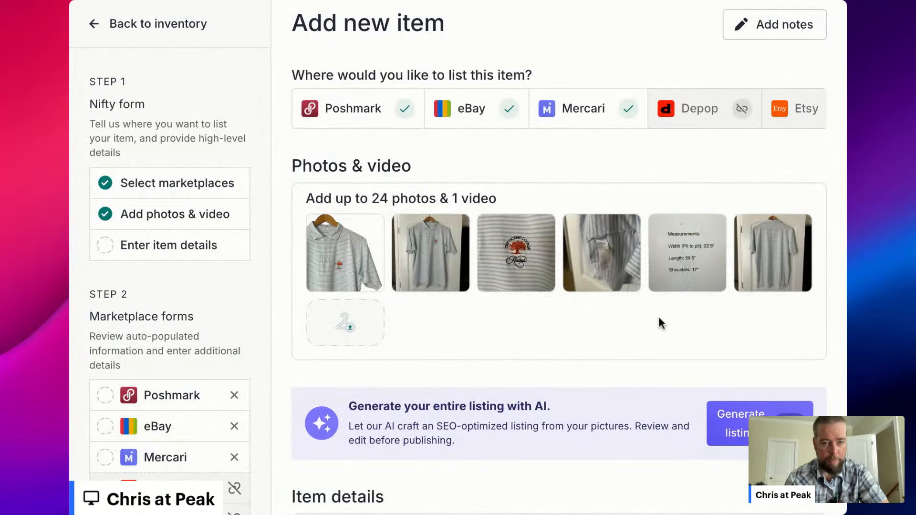
Generate the entire listing with AI from the first five photos, with the department set to Men
{"action": "scroll", "coordinate": [542, 313], "scroll_direction": "down", "scroll_amount": 4}
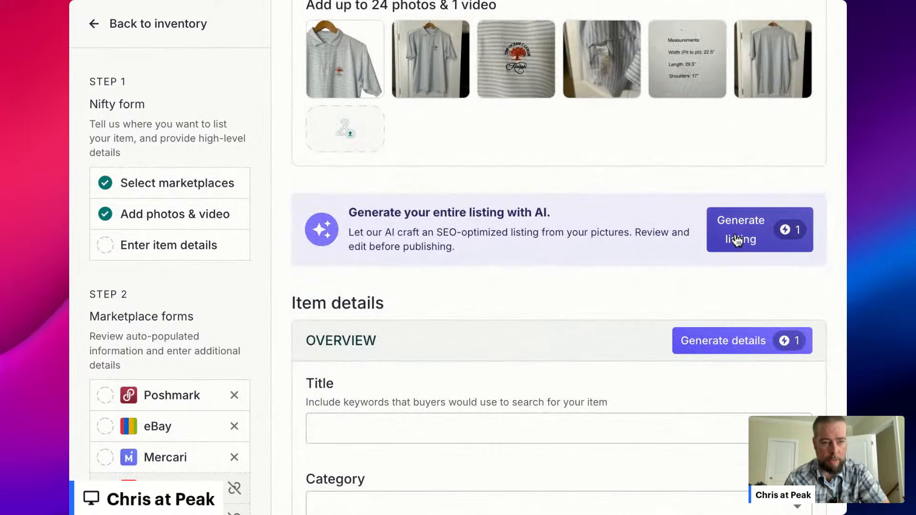
{"action": "left_click", "coordinate": [737, 240]}
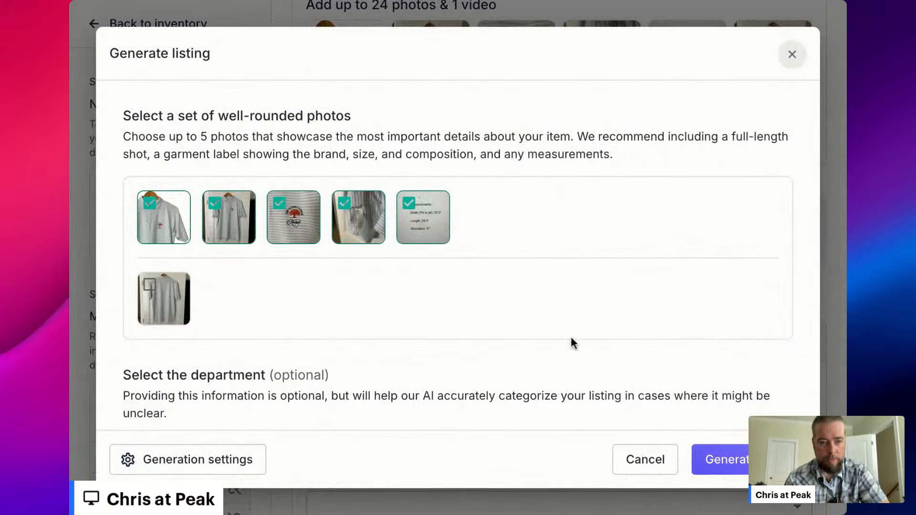
{"action": "scroll", "coordinate": [606, 357], "scroll_direction": "down", "scroll_amount": 3}
{"action": "left_click", "coordinate": [374, 372]}
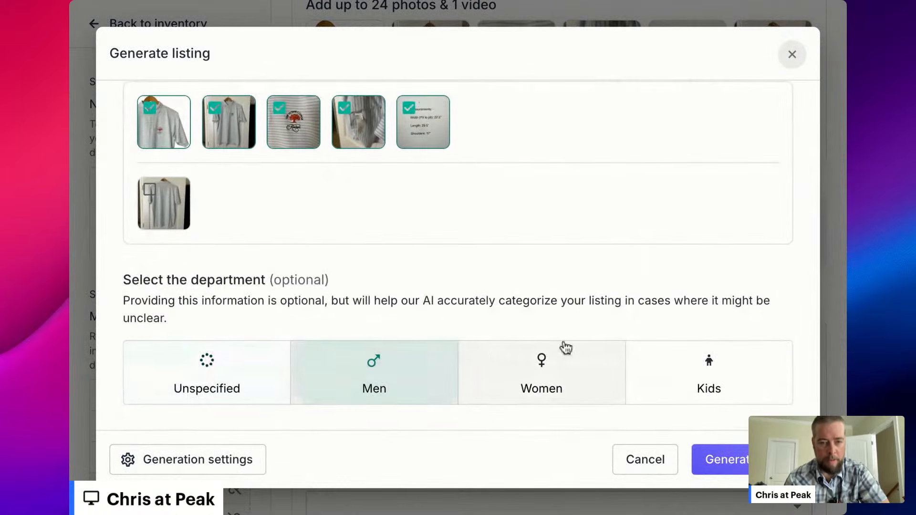
{"action": "left_click", "coordinate": [735, 464]}
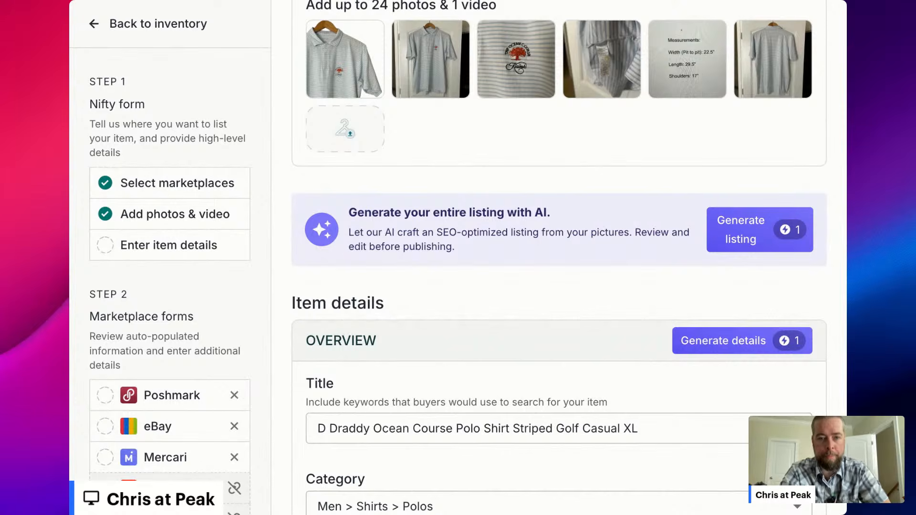
Correct the brand at the start of the generated title to "B Draddy"
{"action": "scroll", "coordinate": [434, 380], "scroll_direction": "down", "scroll_amount": 2}
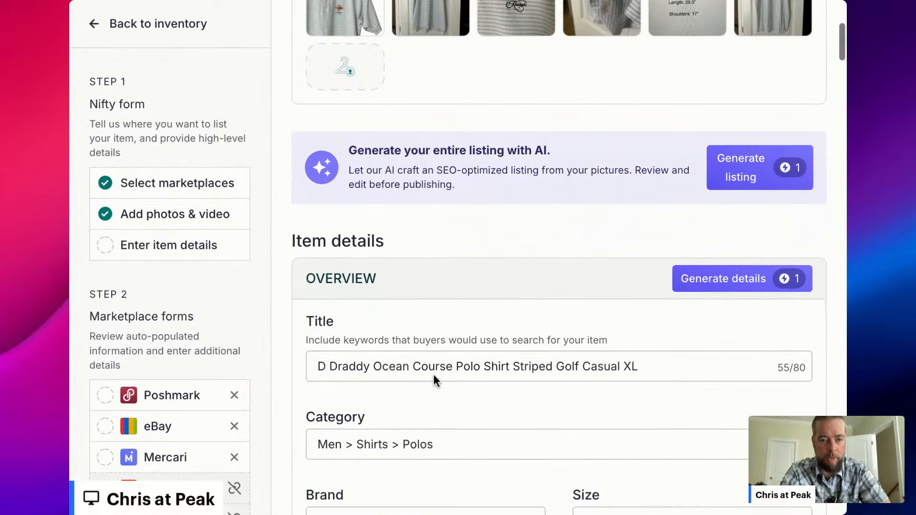
{"action": "scroll", "coordinate": [434, 380], "scroll_direction": "down", "scroll_amount": 3}
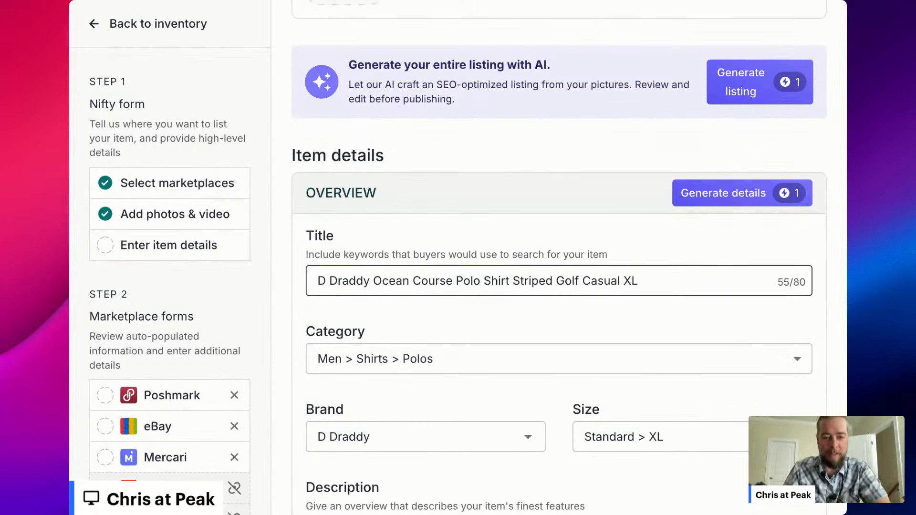
{"action": "scroll", "coordinate": [559, 258], "scroll_direction": "down", "scroll_amount": 1}
{"action": "scroll", "coordinate": [558, 257], "scroll_direction": "down", "scroll_amount": 1}
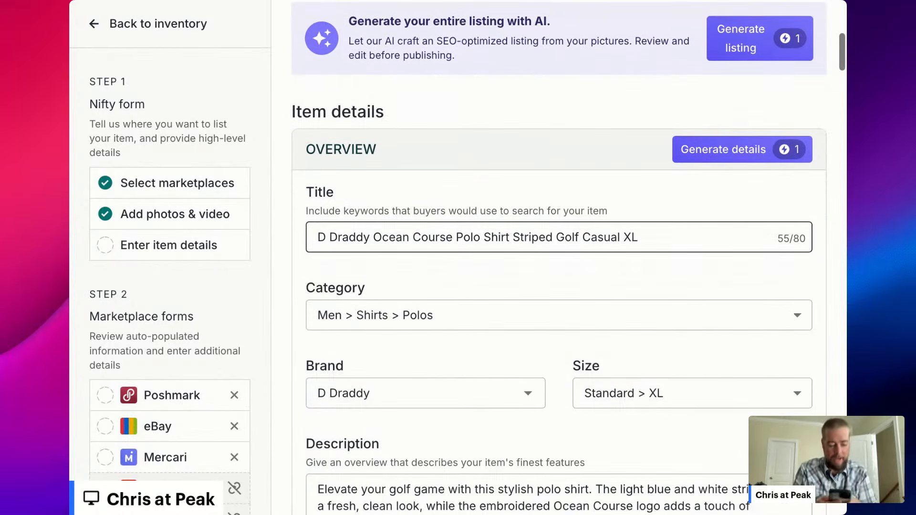
{"action": "scroll", "coordinate": [559, 258], "scroll_direction": "down", "scroll_amount": 1}
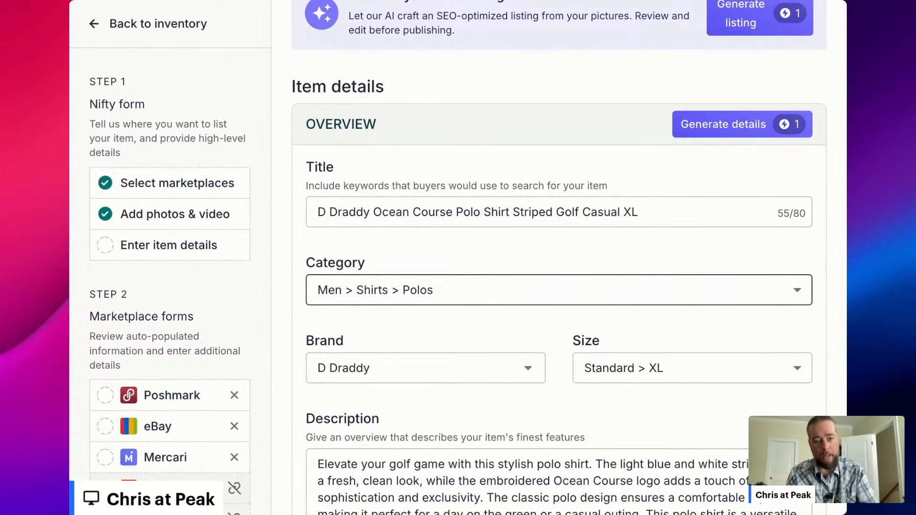
{"action": "left_click", "coordinate": [327, 206]}
{"action": "key", "text": "BackSpace"}
{"action": "key", "text": "BackSpace"}
{"action": "type", "text": "B"}
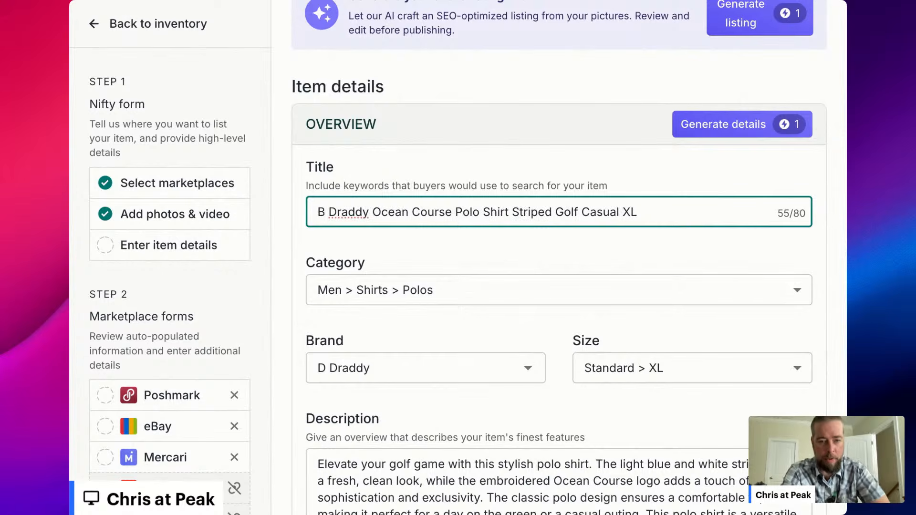
Insert "Kiawah Island" before "Ocean Course" in the title
{"action": "left_click", "coordinate": [373, 212]}
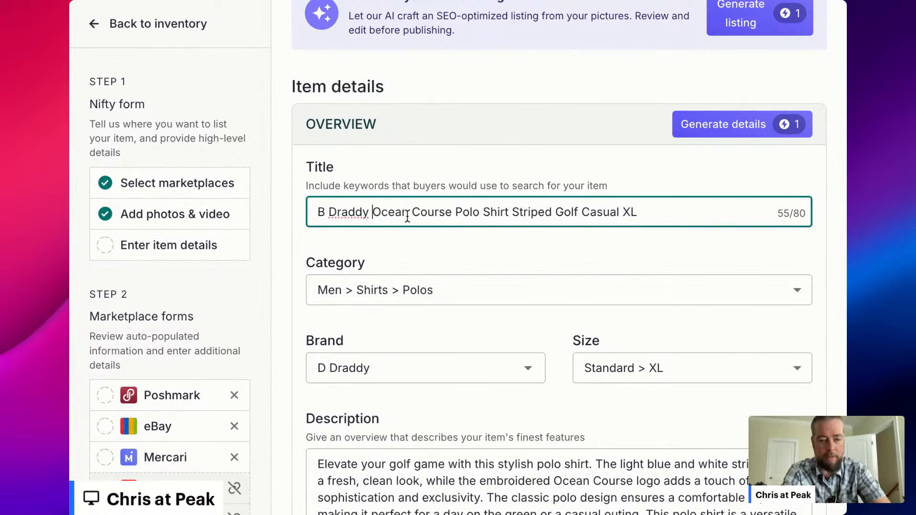
{"action": "type", "text": "Kiawag"}
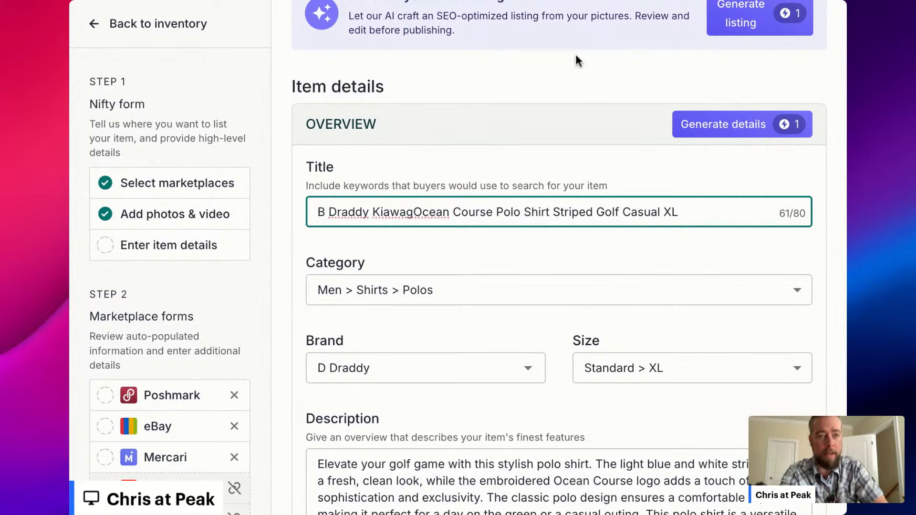
{"action": "key", "text": "super+t"}
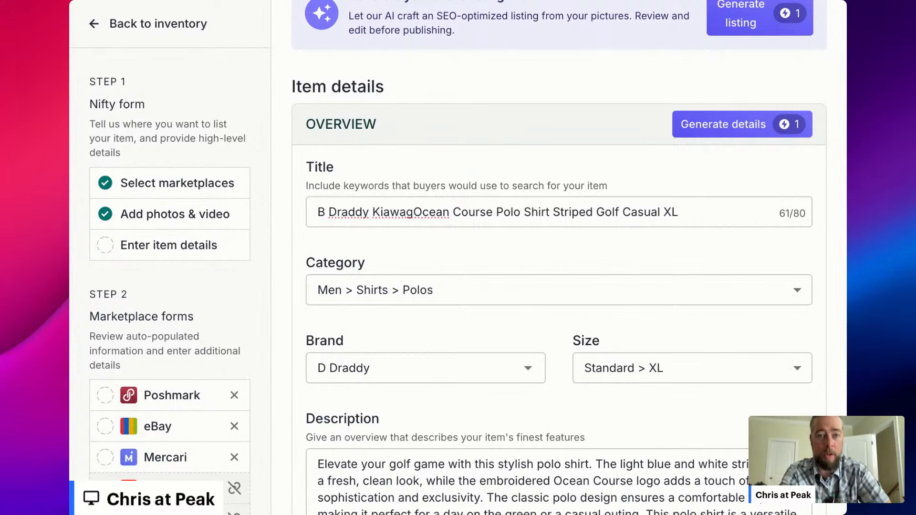
{"action": "left_click", "coordinate": [413, 213]}
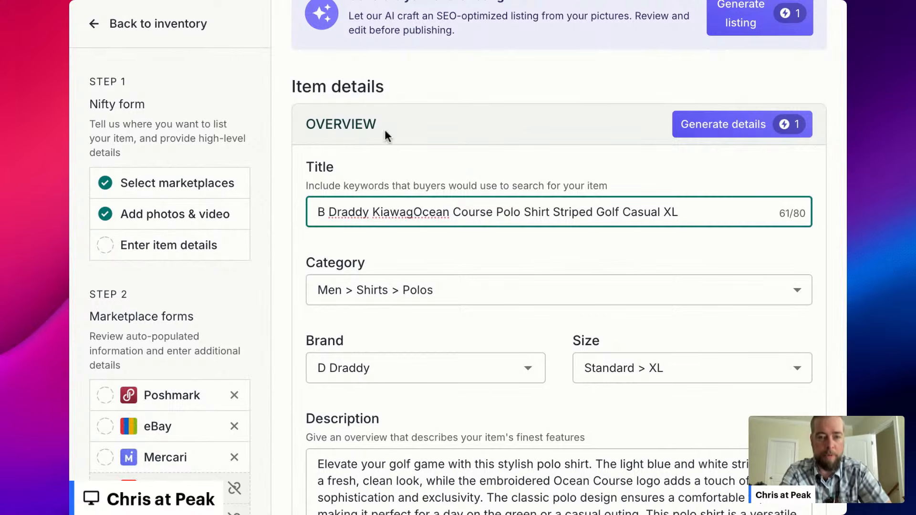
{"action": "key", "text": "BackSpace"}
{"action": "type", "text": "h  "}
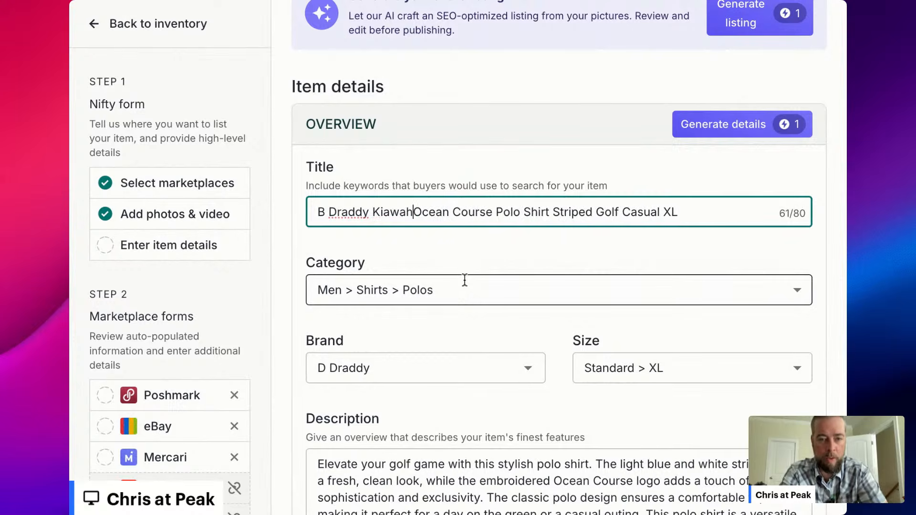
{"action": "type", "text": "Island"}
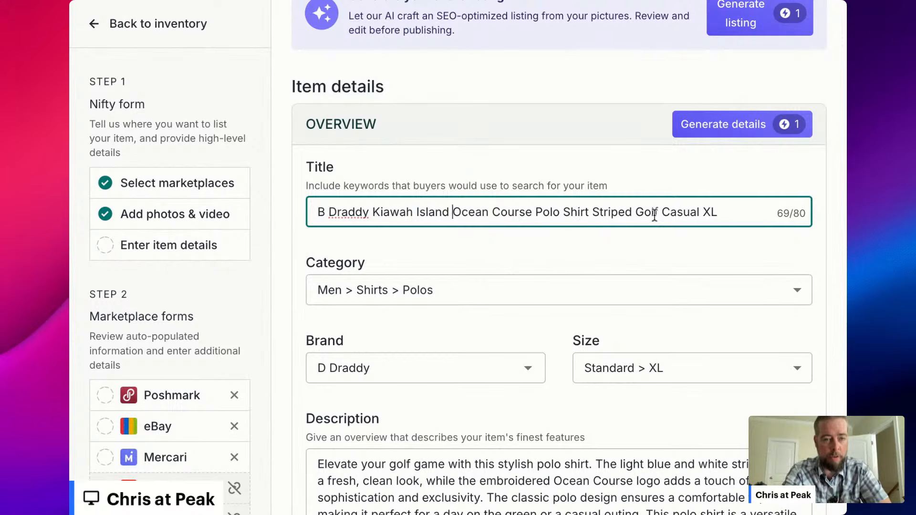
Add the fabric keyword "Pima" to the end of the title, leaving out "Stretch"
{"action": "left_click", "coordinate": [721, 218]}
{"action": "type", "text": "Plma"}
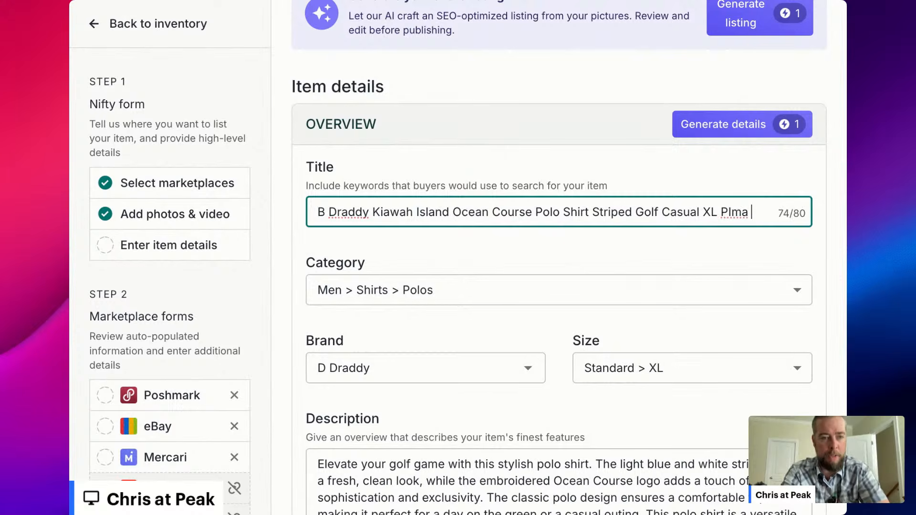
{"action": "type", "text": " Stretch"}
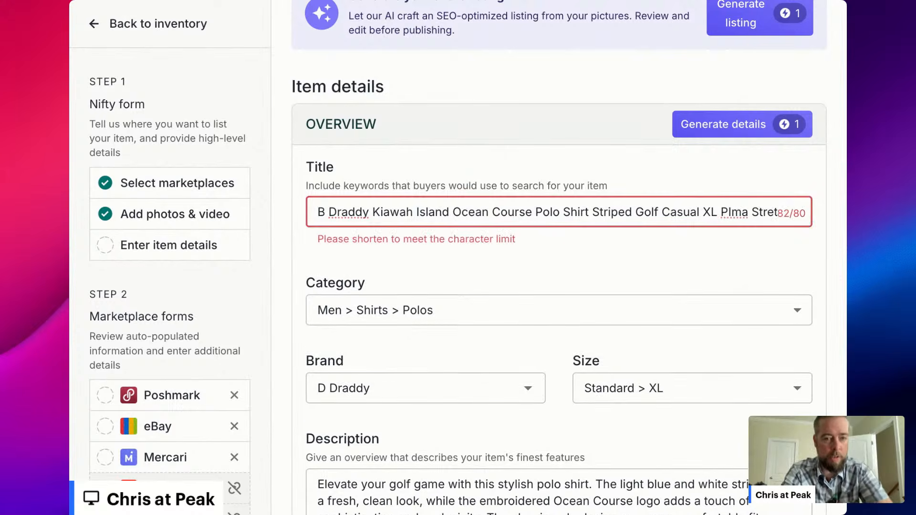
{"action": "key", "text": "BackSpace"}
{"action": "key", "text": "BackSpace"}
{"action": "key", "text": "BackSpace"}
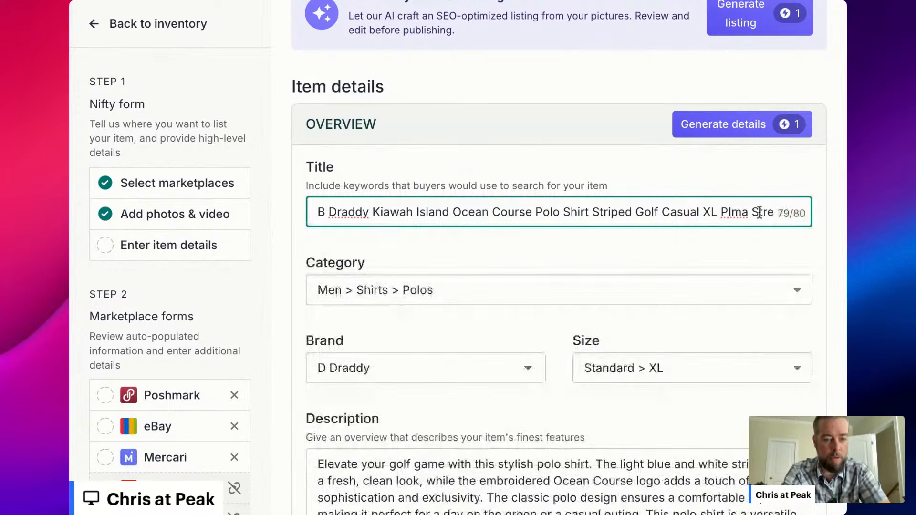
{"action": "type", "text": "tch"}
{"action": "key", "text": "BackSpace"}
{"action": "key", "text": "BackSpace"}
{"action": "key", "text": "BackSpace"}
{"action": "key", "text": "BackSpace"}
{"action": "key", "text": "BackSpace"}
{"action": "key", "text": "BackSpace"}
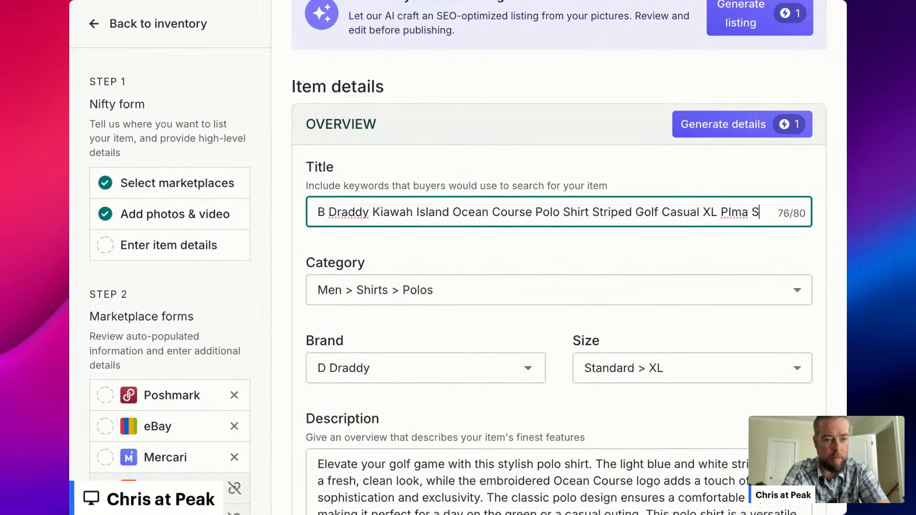
{"action": "key", "text": "BackSpace"}
{"action": "key", "text": "BackSpace"}
{"action": "key", "text": "BackSpace"}
{"action": "key", "text": "BackSpace"}
{"action": "key", "text": "BackSpace"}
{"action": "type", "text": "ima"}
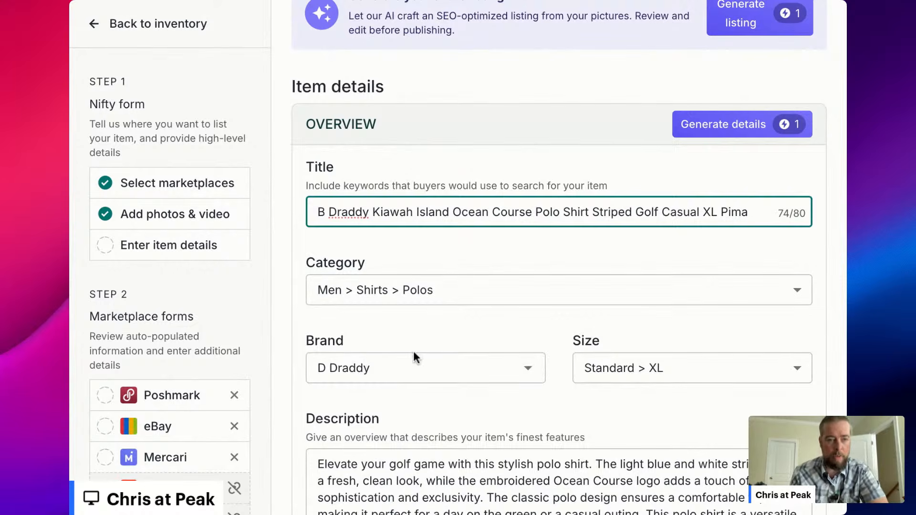
Try to replace the item's brand with "B Draddy"
{"action": "scroll", "coordinate": [413, 351], "scroll_direction": "down", "scroll_amount": 5}
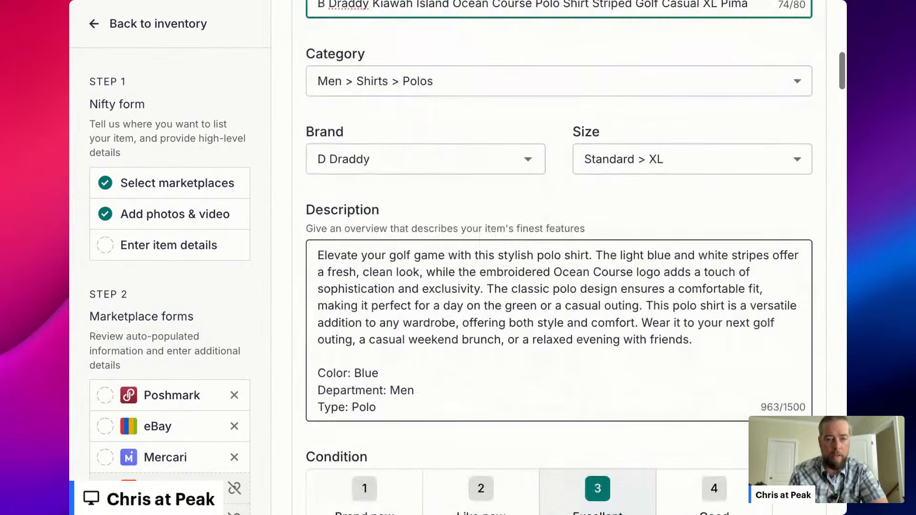
{"action": "scroll", "coordinate": [429, 296], "scroll_direction": "up", "scroll_amount": 1}
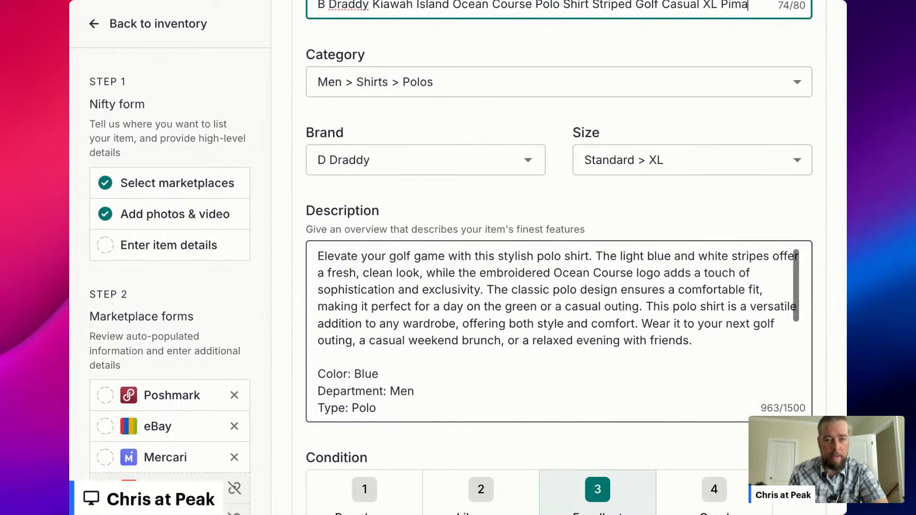
{"action": "left_click", "coordinate": [328, 163]}
{"action": "key", "text": "BackSpace"}
{"action": "type", "text": "B Drea"}
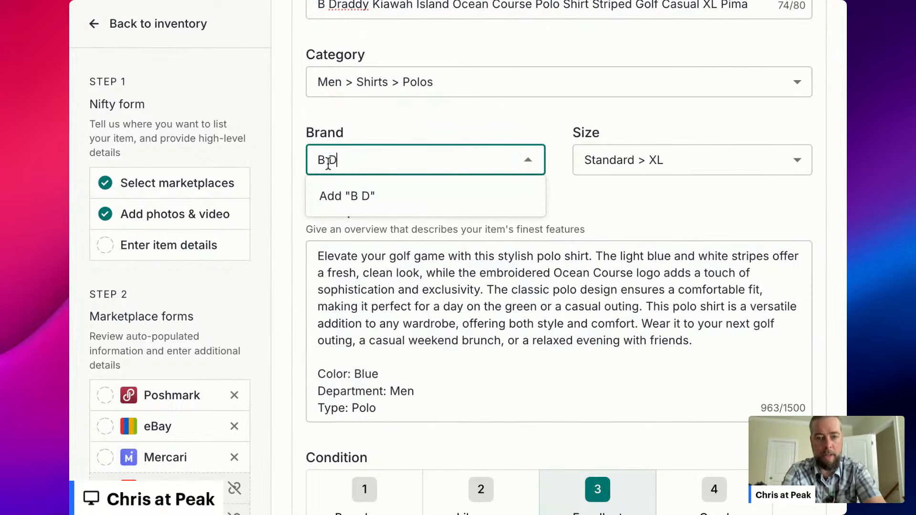
{"action": "key", "text": "BackSpace"}
{"action": "key", "text": "BackSpace"}
{"action": "type", "text": "addy"}
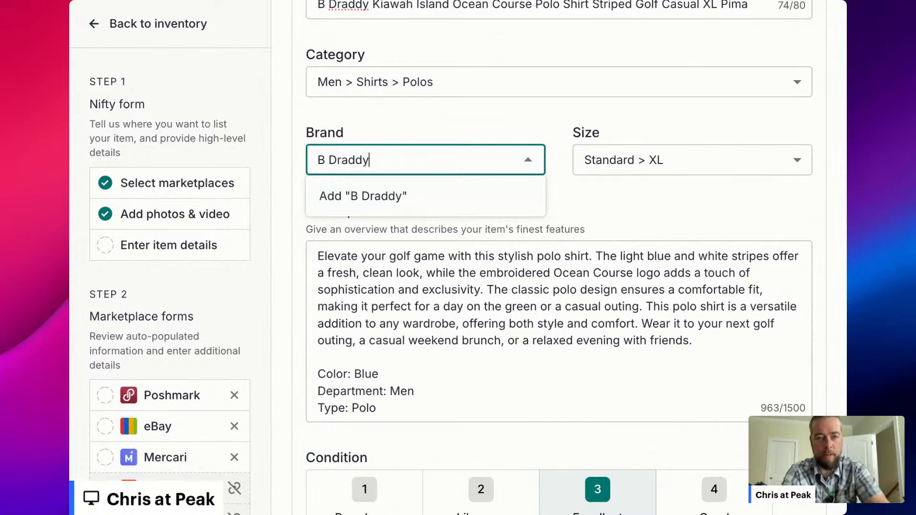
{"action": "left_click", "coordinate": [393, 273]}
Review the generated description through its keywords, the photos, and the item details down to the inventory, cost and shipping fields
{"action": "scroll", "coordinate": [373, 277], "scroll_direction": "up", "scroll_amount": 1}
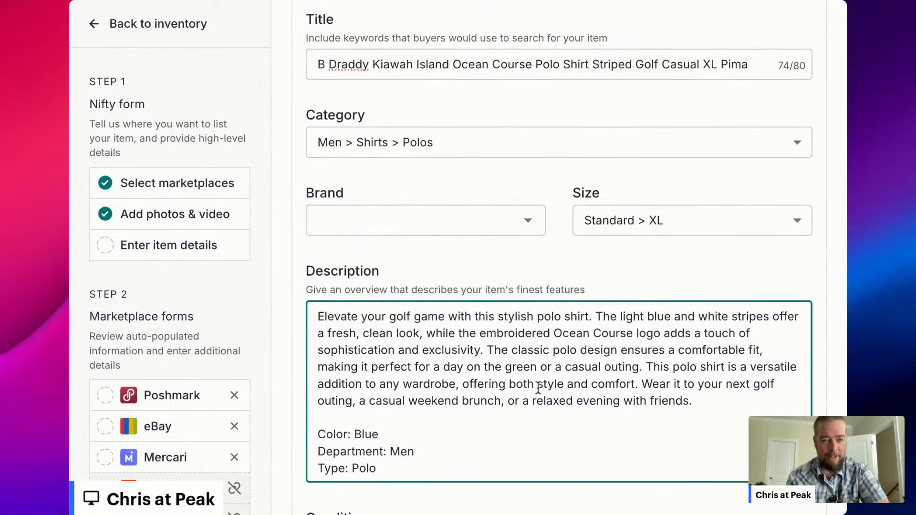
{"action": "scroll", "coordinate": [538, 388], "scroll_direction": "down", "scroll_amount": 2}
{"action": "scroll", "coordinate": [538, 387], "scroll_direction": "down", "scroll_amount": 8}
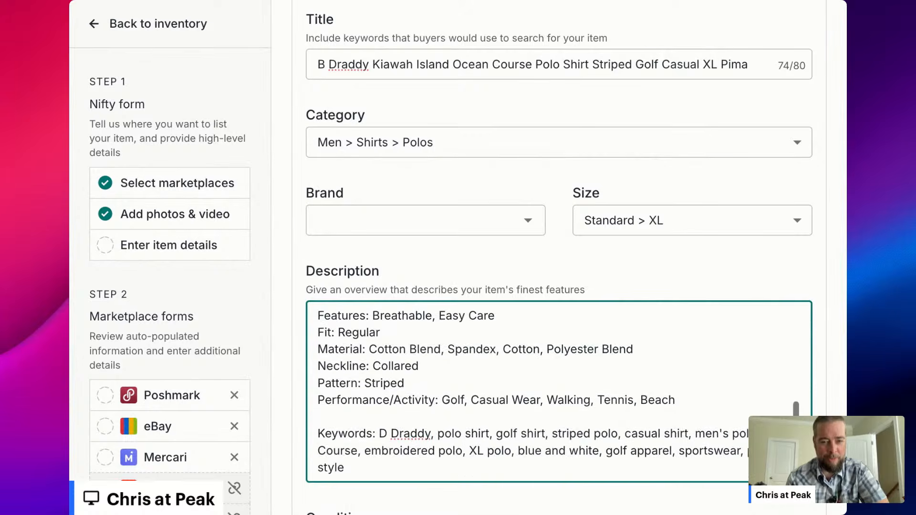
{"action": "scroll", "coordinate": [559, 295], "scroll_direction": "up", "scroll_amount": 15}
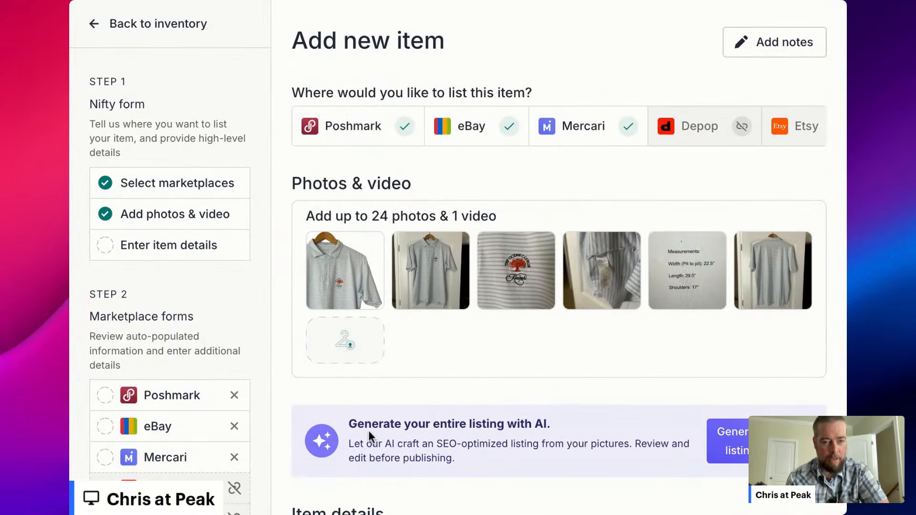
{"action": "scroll", "coordinate": [367, 436], "scroll_direction": "down", "scroll_amount": 3}
{"action": "scroll", "coordinate": [368, 435], "scroll_direction": "down", "scroll_amount": 12}
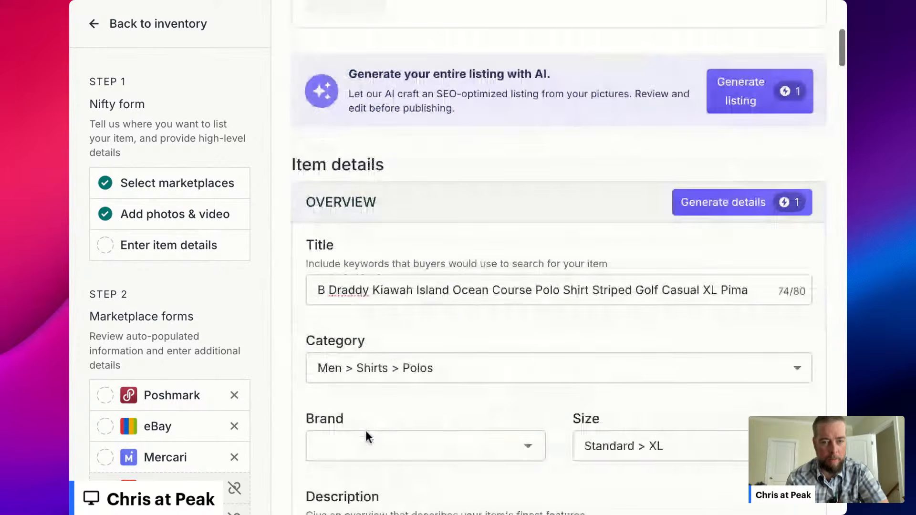
{"action": "scroll", "coordinate": [367, 435], "scroll_direction": "down", "scroll_amount": 20}
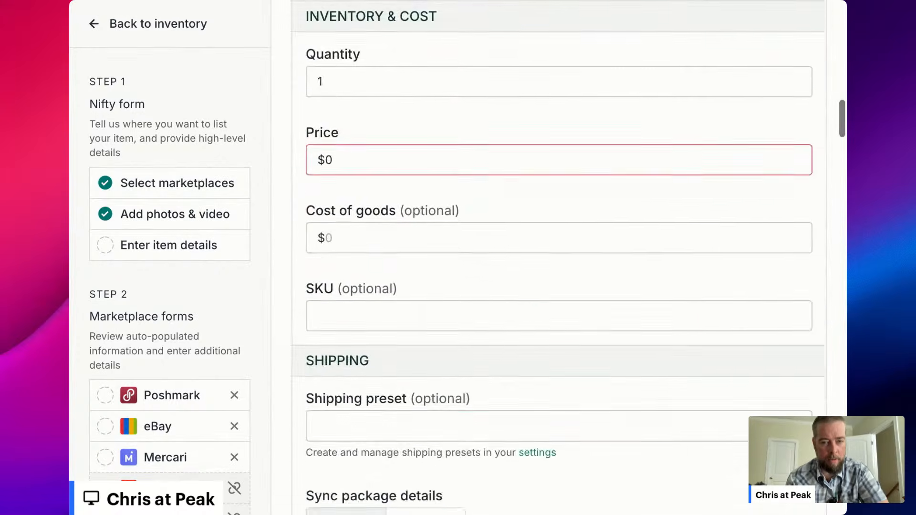
Try to enter "B Draddy" as the brand in the item details
{"action": "scroll", "coordinate": [558, 257], "scroll_direction": "down", "scroll_amount": 5}
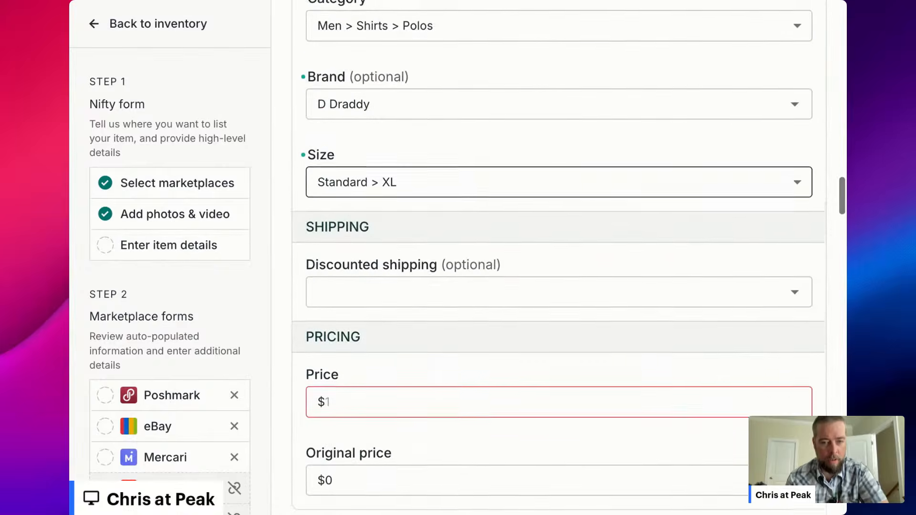
{"action": "scroll", "coordinate": [558, 257], "scroll_direction": "up", "scroll_amount": 20}
{"action": "scroll", "coordinate": [644, 239], "scroll_direction": "up", "scroll_amount": 1}
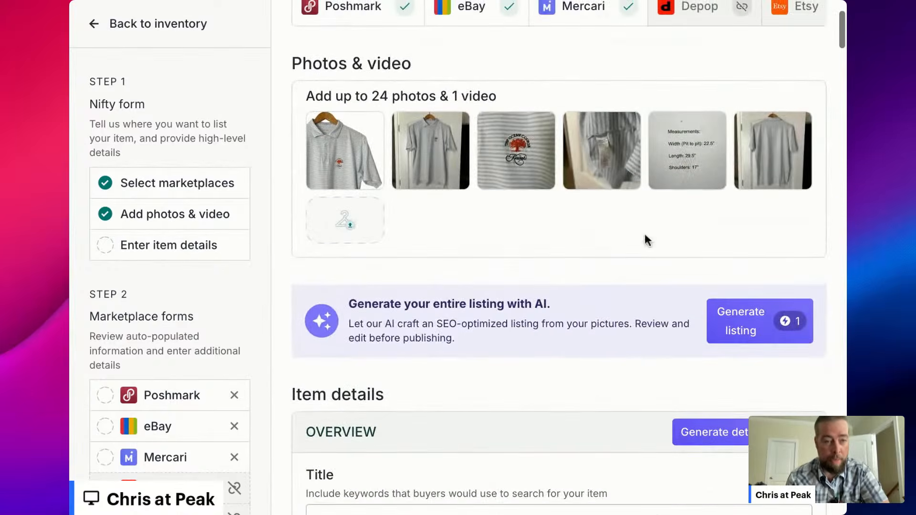
{"action": "scroll", "coordinate": [588, 373], "scroll_direction": "down", "scroll_amount": 3}
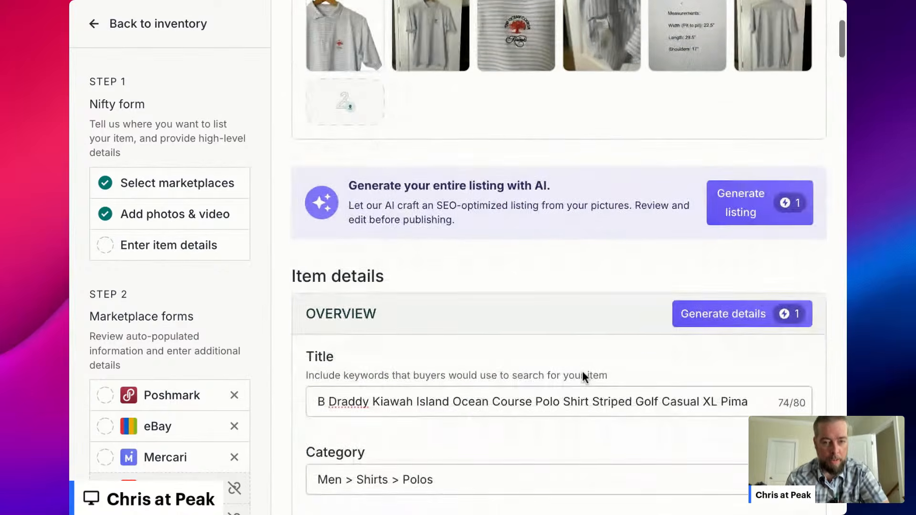
{"action": "scroll", "coordinate": [582, 371], "scroll_direction": "down", "scroll_amount": 6}
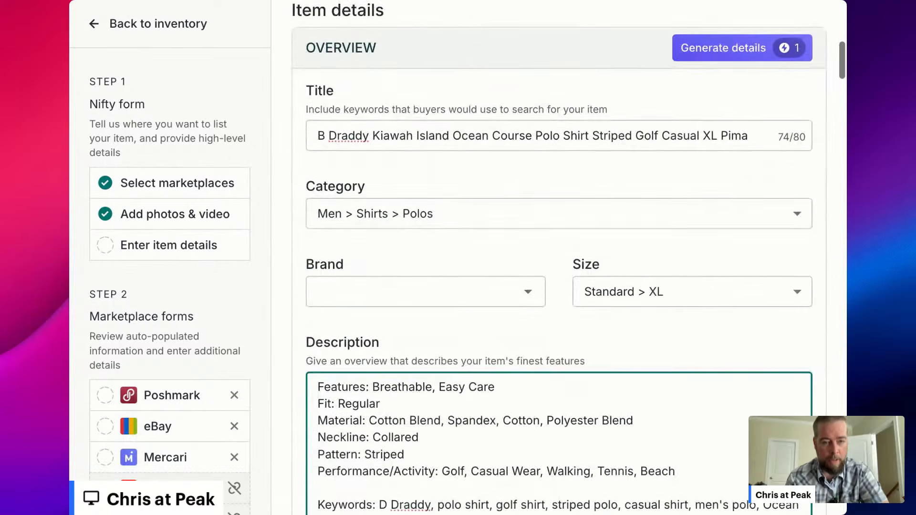
{"action": "scroll", "coordinate": [530, 244], "scroll_direction": "down", "scroll_amount": 1}
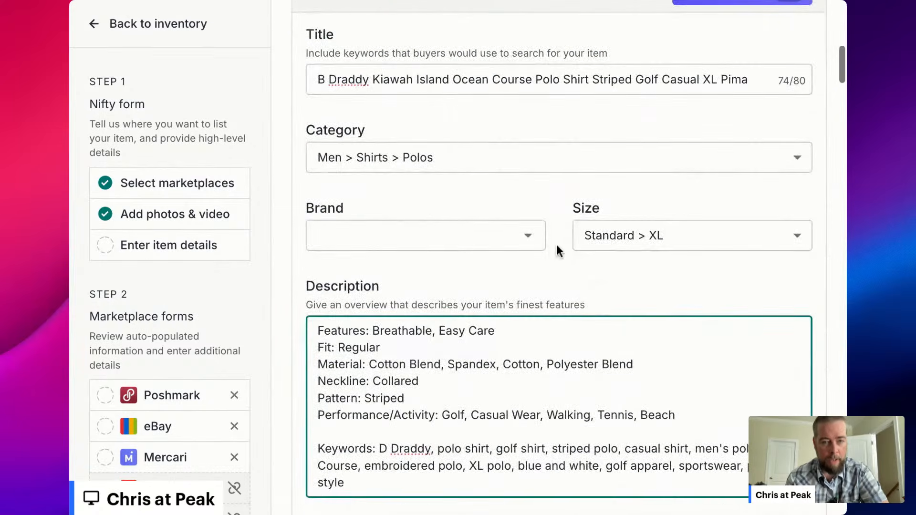
{"action": "left_click", "coordinate": [528, 237]}
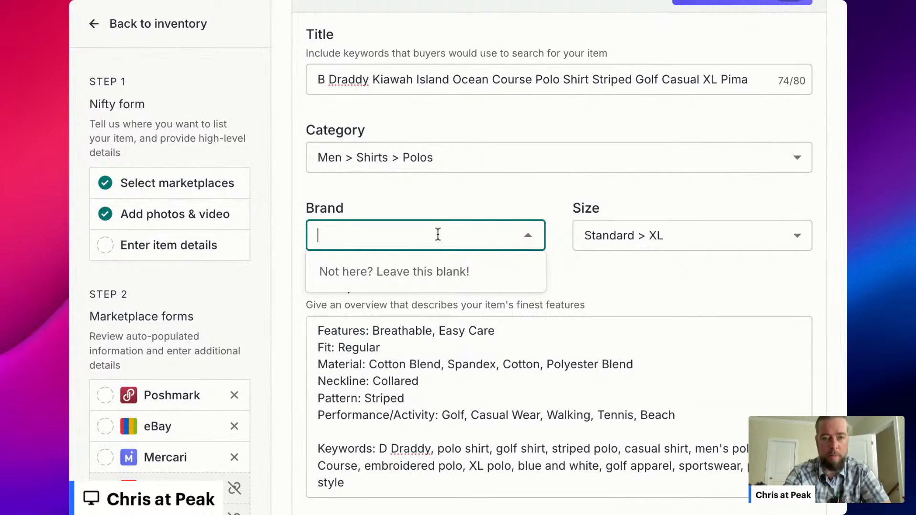
{"action": "type", "text": "B Draddy"}
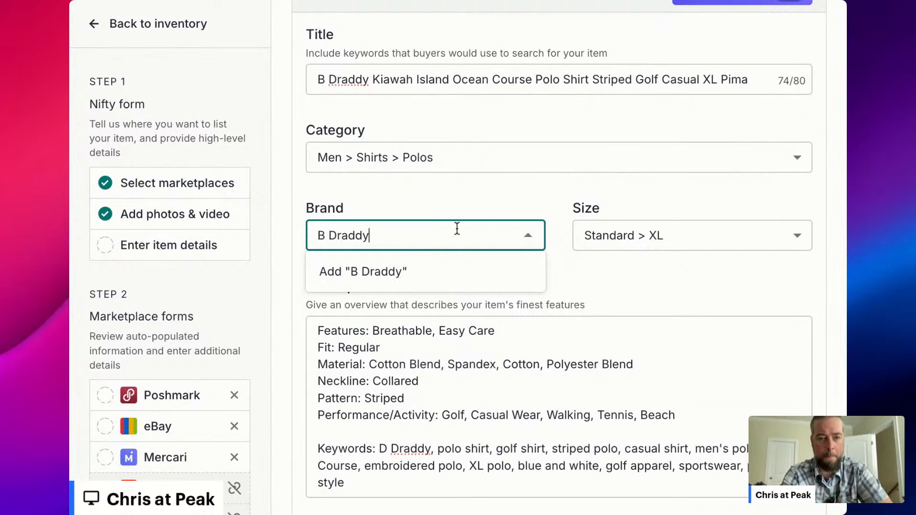
{"action": "left_click", "coordinate": [467, 193]}
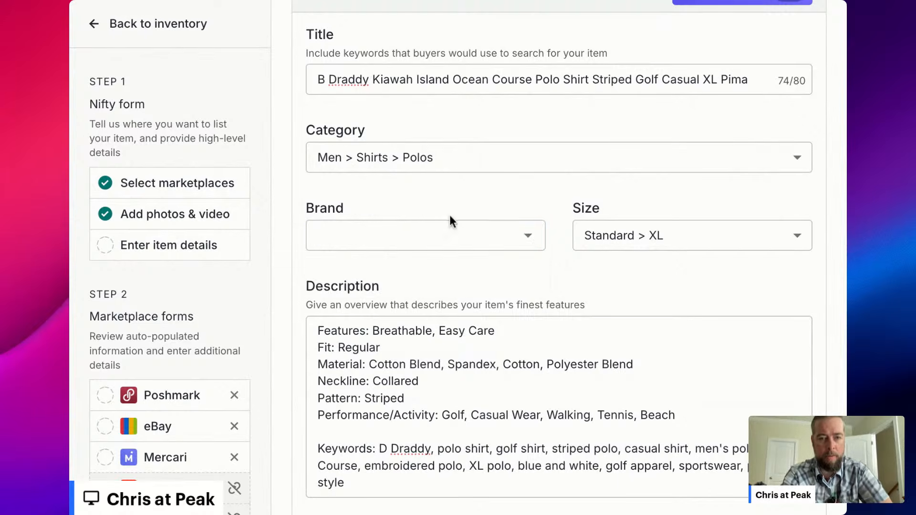
Add "B Draddy" as a new brand and assign it to the item
{"action": "scroll", "coordinate": [445, 221], "scroll_direction": "up", "scroll_amount": 3}
{"action": "scroll", "coordinate": [439, 312], "scroll_direction": "down", "scroll_amount": 1}
{"action": "left_click", "coordinate": [422, 336]}
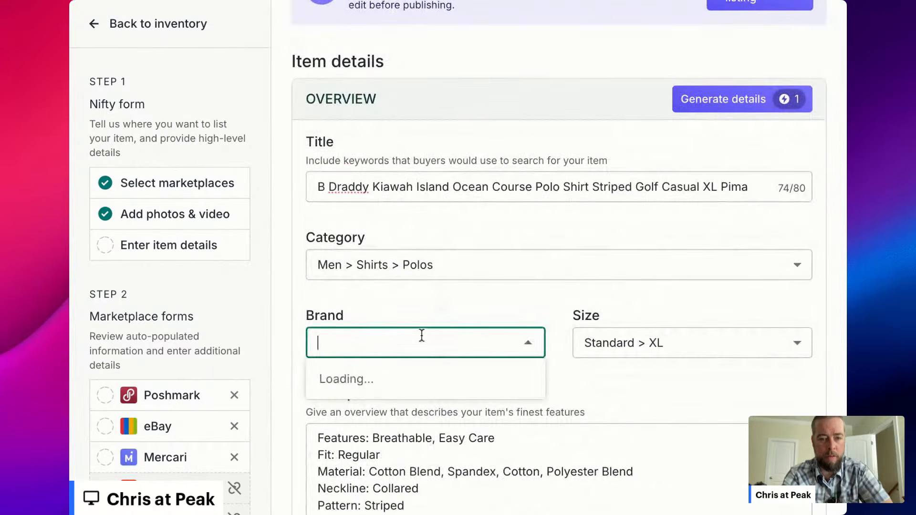
{"action": "type", "text": "B Drad"}
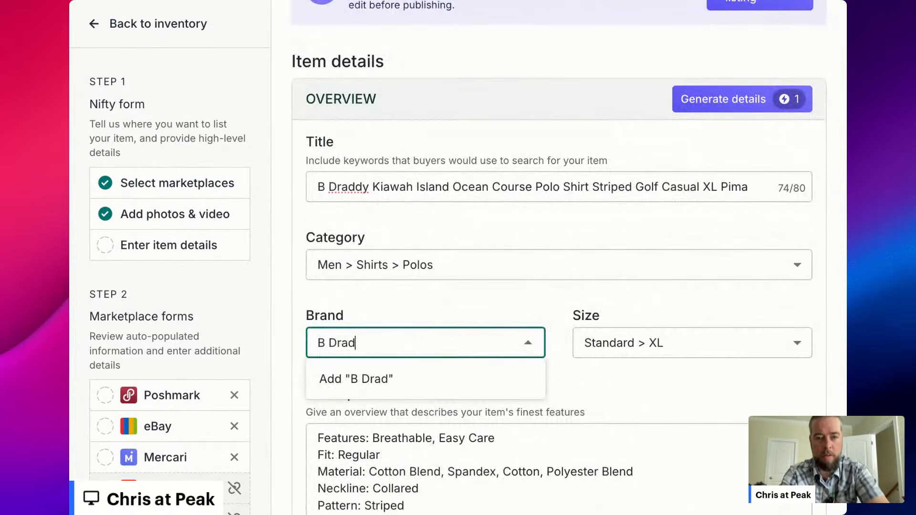
{"action": "type", "text": "dy"}
{"action": "left_click", "coordinate": [401, 380]}
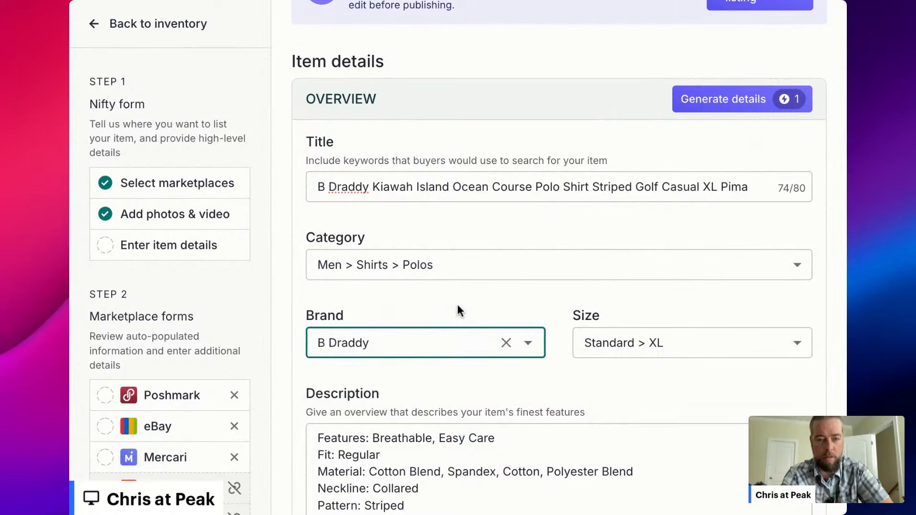
Correct the brand in the description's keywords to "B Draddy"
{"action": "scroll", "coordinate": [457, 301], "scroll_direction": "down", "scroll_amount": 4}
{"action": "scroll", "coordinate": [457, 301], "scroll_direction": "down", "scroll_amount": 1}
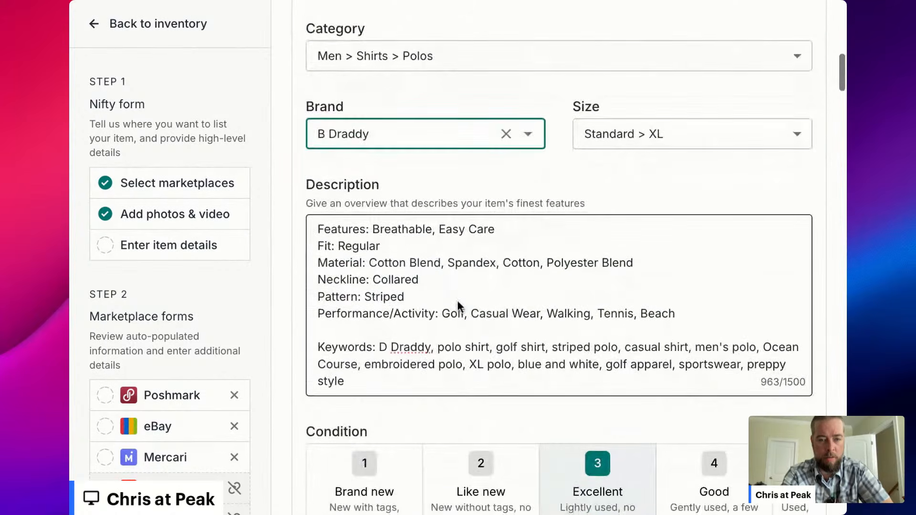
{"action": "scroll", "coordinate": [430, 310], "scroll_direction": "down", "scroll_amount": 3}
{"action": "left_click", "coordinate": [387, 249]}
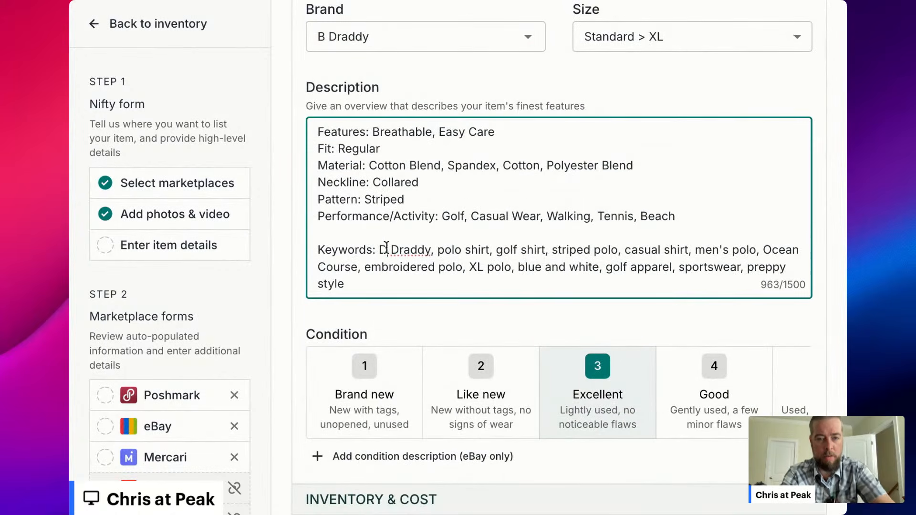
{"action": "key", "text": "BackSpace"}
{"action": "type", "text": "B"}
Insert the measurements after the description's opening paragraph: width (pit to pit) 22.5”, length 29.5”, shoulders 17”
{"action": "scroll", "coordinate": [395, 223], "scroll_direction": "up", "scroll_amount": 5}
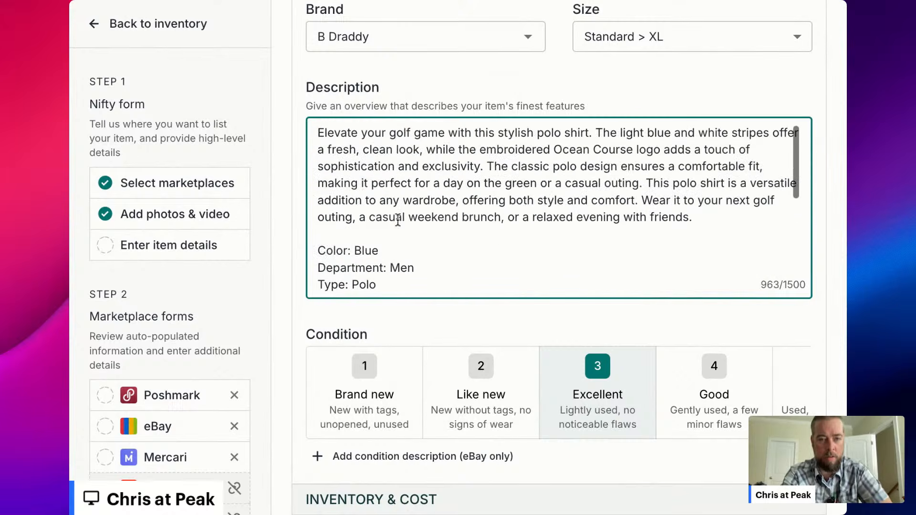
{"action": "left_click", "coordinate": [610, 11]}
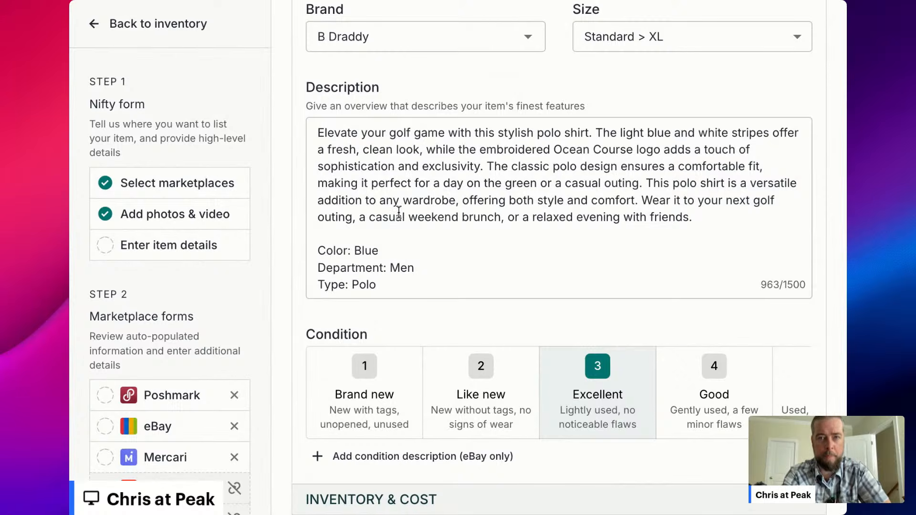
{"action": "left_click", "coordinate": [559, 208]}
{"action": "scroll", "coordinate": [458, 269], "scroll_direction": "down", "scroll_amount": 5}
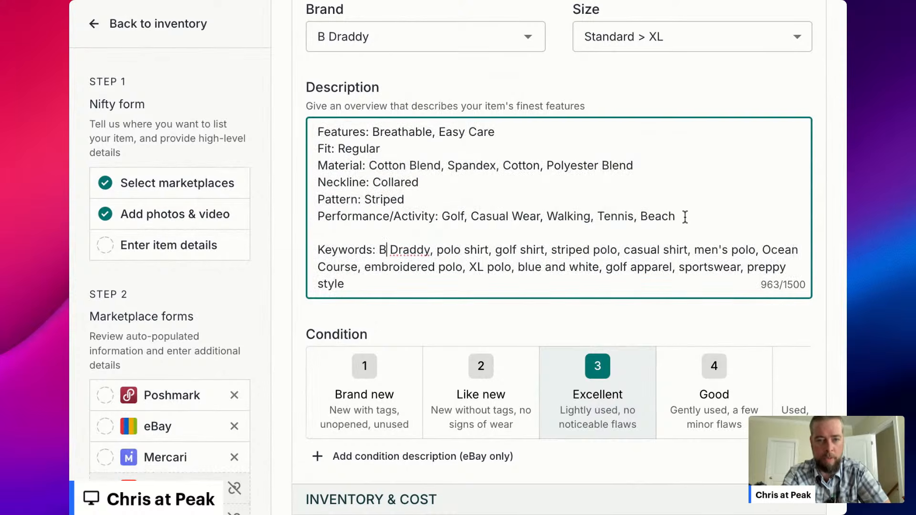
{"action": "scroll", "coordinate": [685, 217], "scroll_direction": "up", "scroll_amount": 5}
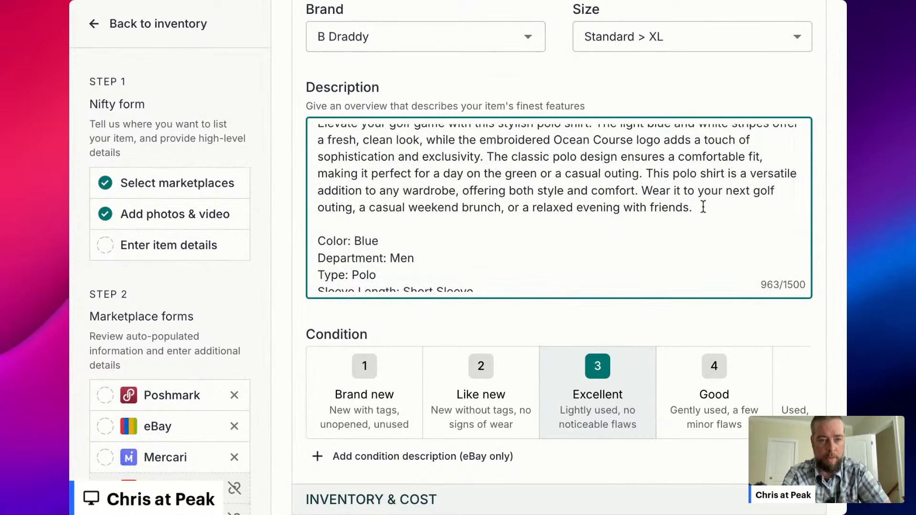
{"action": "key", "text": "Return"}
{"action": "type", "text": "Measurements:  Width (Pit to pit): 22.5\"  Length: 29.5\"  Shoulders: 17\""}
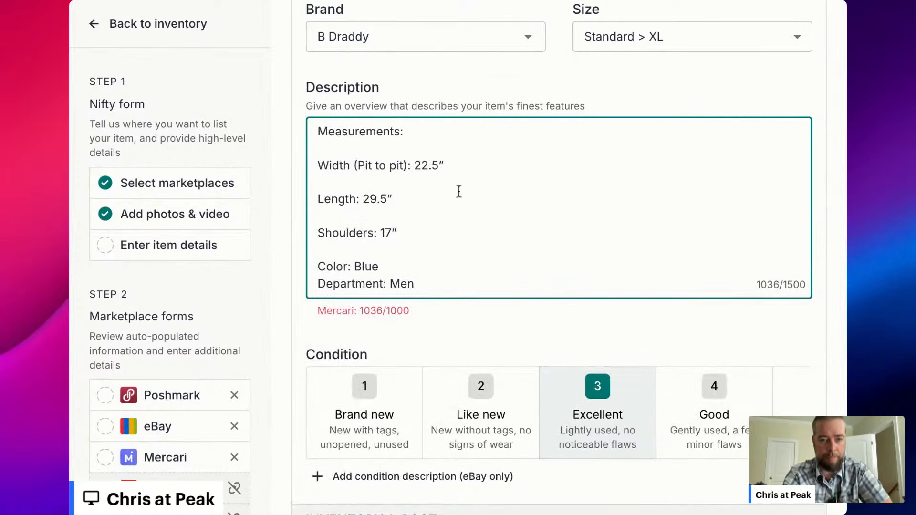
Remove the blank lines between the measurement lines in the description
{"action": "left_click", "coordinate": [378, 213]}
{"action": "key", "text": "BackSpace"}
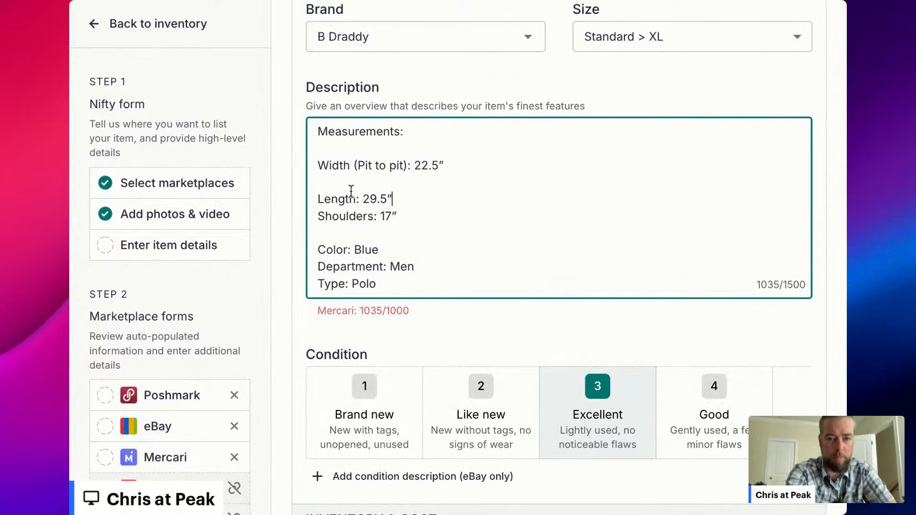
{"action": "left_click", "coordinate": [351, 182]}
{"action": "key", "text": "BackSpace"}
{"action": "left_click", "coordinate": [347, 149]}
{"action": "key", "text": "BackSpace"}
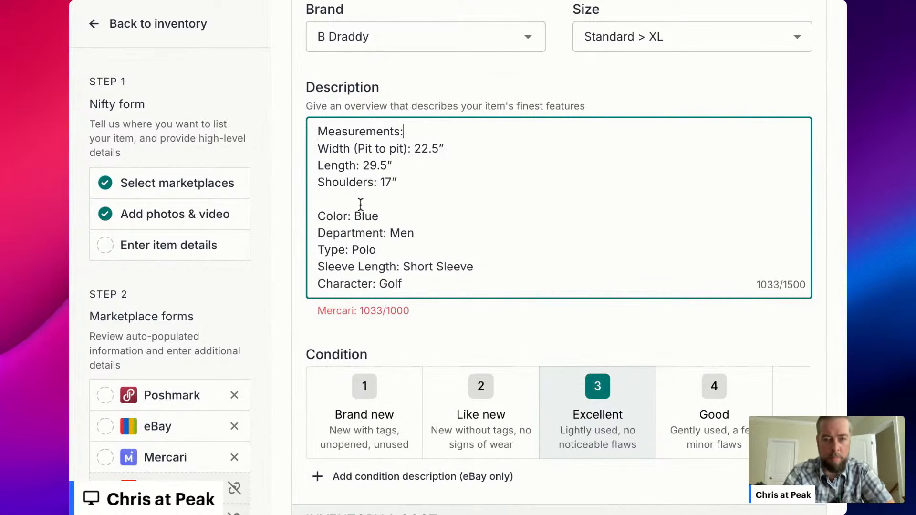
Delete the "Fit: Regular" line from the description to shorten it for Mercari
{"action": "scroll", "coordinate": [361, 205], "scroll_direction": "down", "scroll_amount": 5}
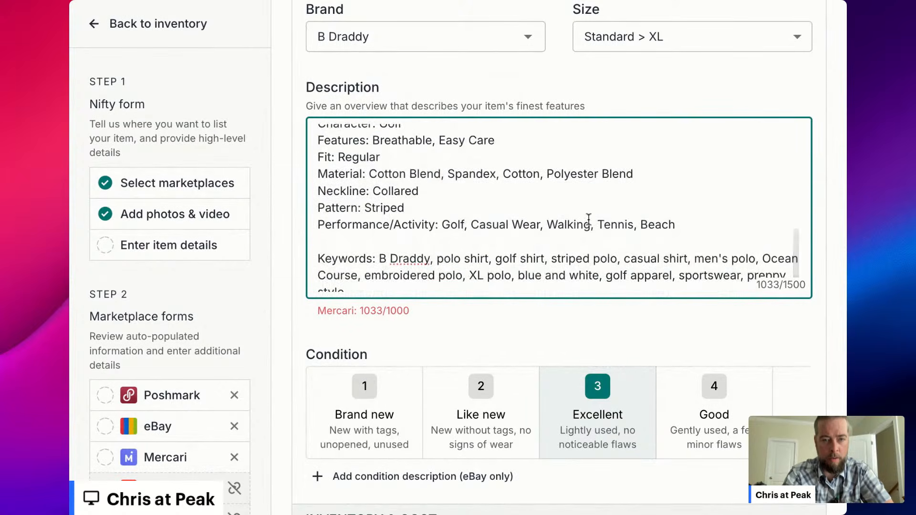
{"action": "scroll", "coordinate": [421, 208], "scroll_direction": "up", "scroll_amount": 3}
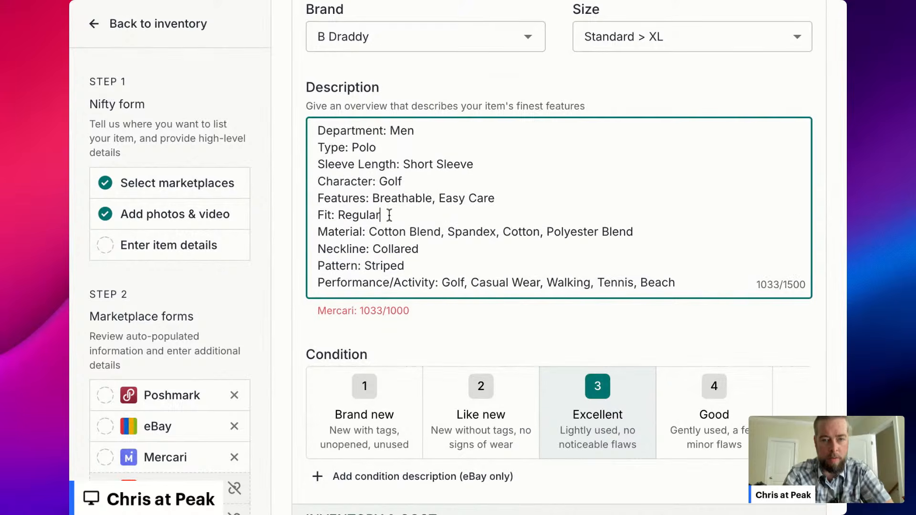
{"action": "left_click_drag", "start_coordinate": [389, 215], "coordinate": [302, 214]}
{"action": "key", "text": "BackSpace"}
{"action": "key", "text": "BackSpace"}
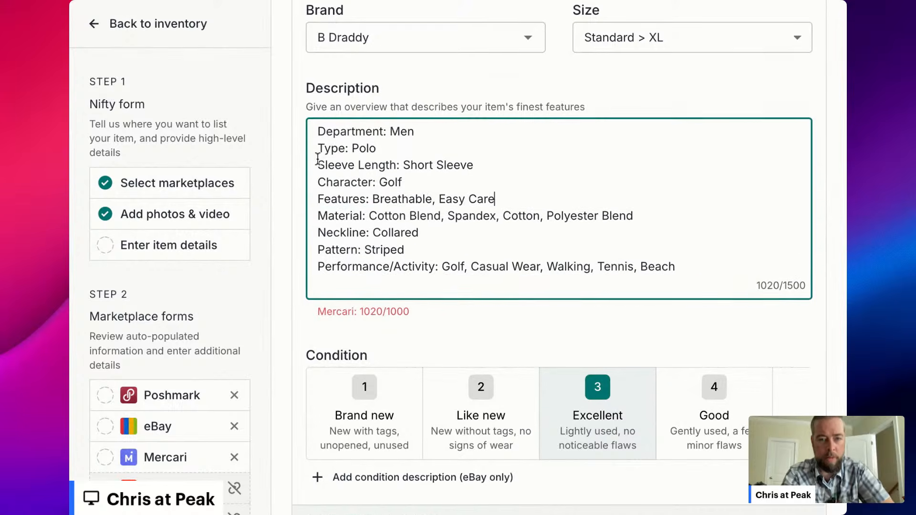
Delete the "Department: Men" line from the description
{"action": "scroll", "coordinate": [415, 202], "scroll_direction": "up", "scroll_amount": 3}
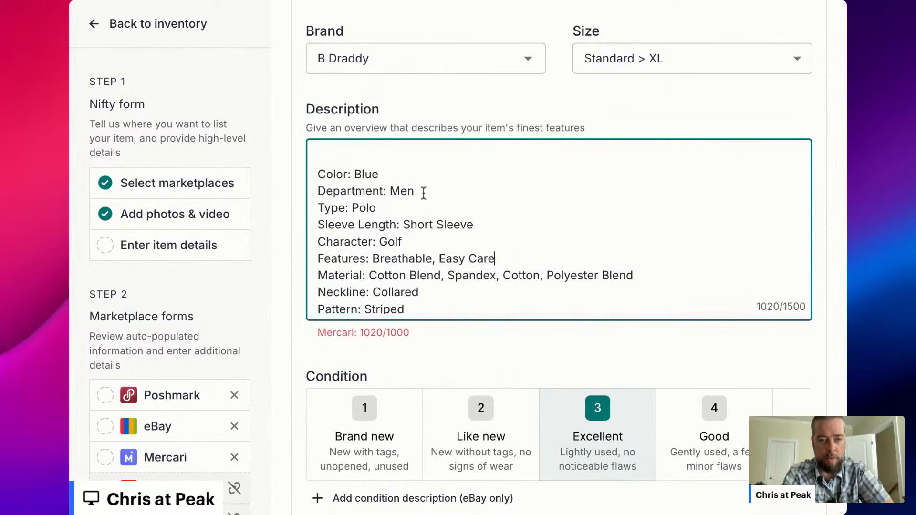
{"action": "left_click_drag", "start_coordinate": [424, 191], "coordinate": [319, 185]}
{"action": "key", "text": "BackSpace"}
{"action": "key", "text": "BackSpace"}
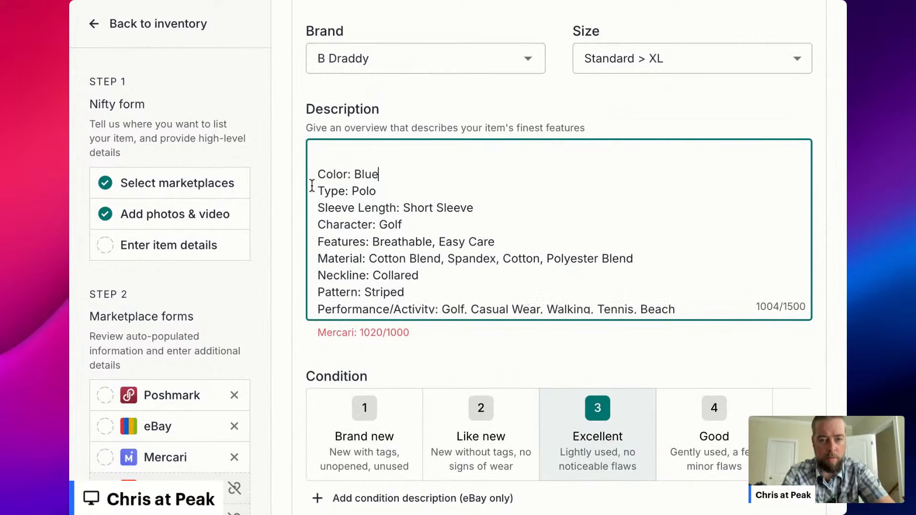
Remove the word "style" from the end of the description's keywords
{"action": "scroll", "coordinate": [370, 210], "scroll_direction": "down", "scroll_amount": 3}
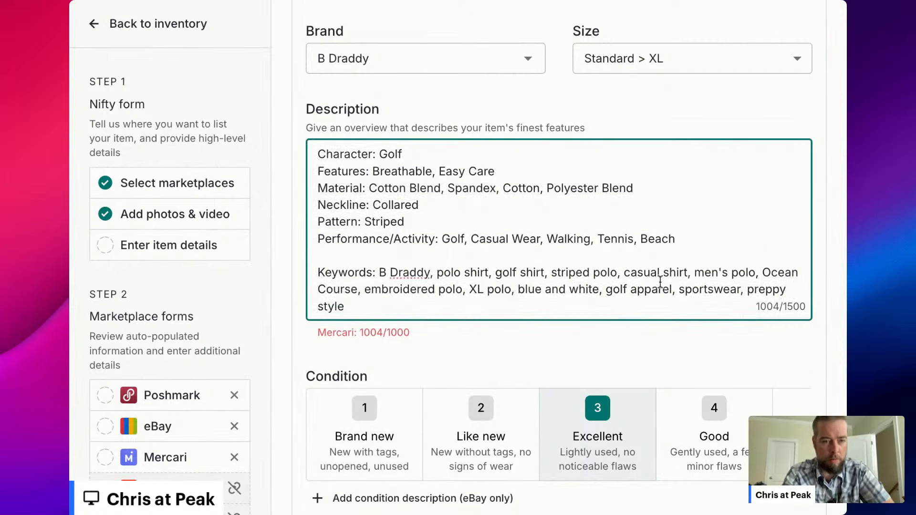
{"action": "left_click", "coordinate": [549, 304]}
{"action": "key", "text": "BackSpace"}
{"action": "key", "text": "BackSpace"}
{"action": "key", "text": "BackSpace"}
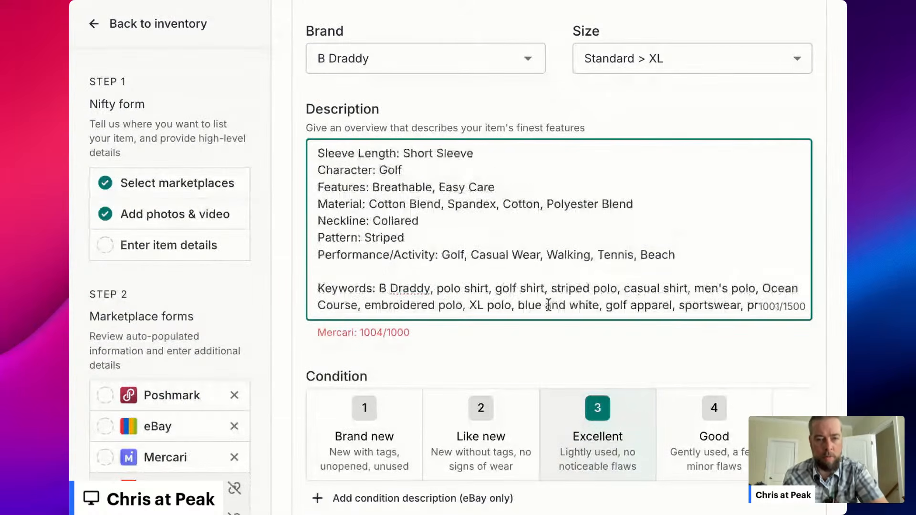
{"action": "key", "text": "BackSpace"}
{"action": "key", "text": "BackSpace"}
{"action": "key", "text": "BackSpace"}
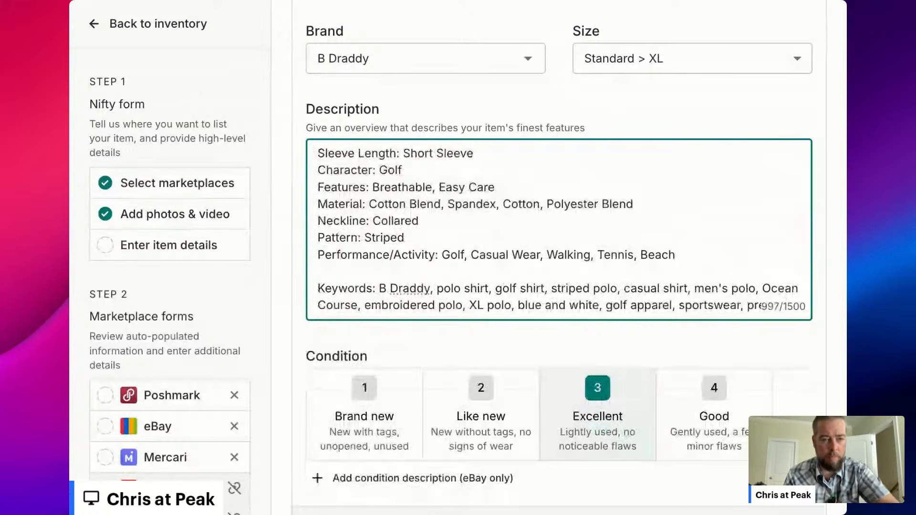
Review the condition, inventory, shipping, color and style tag fields, and the auto-populated Poshmark details down to its pricing
{"action": "scroll", "coordinate": [558, 258], "scroll_direction": "down", "scroll_amount": 3}
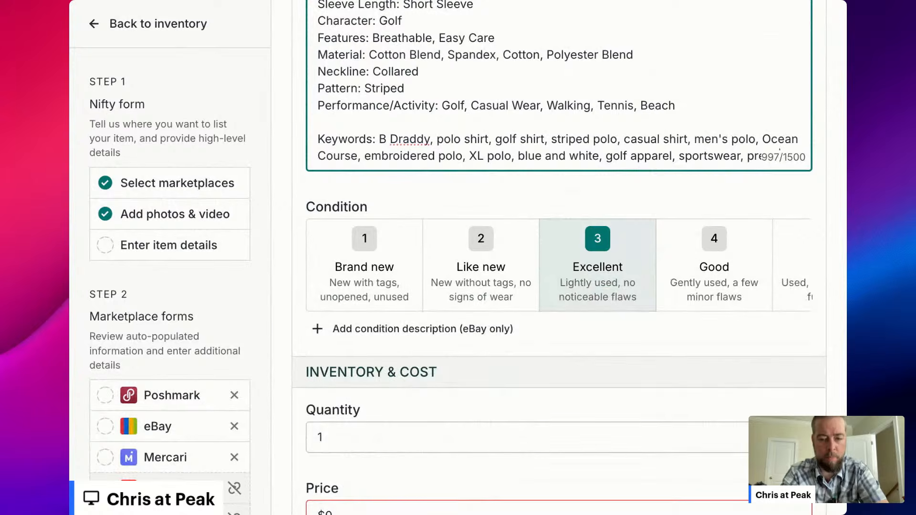
{"action": "scroll", "coordinate": [379, 363], "scroll_direction": "down", "scroll_amount": 3}
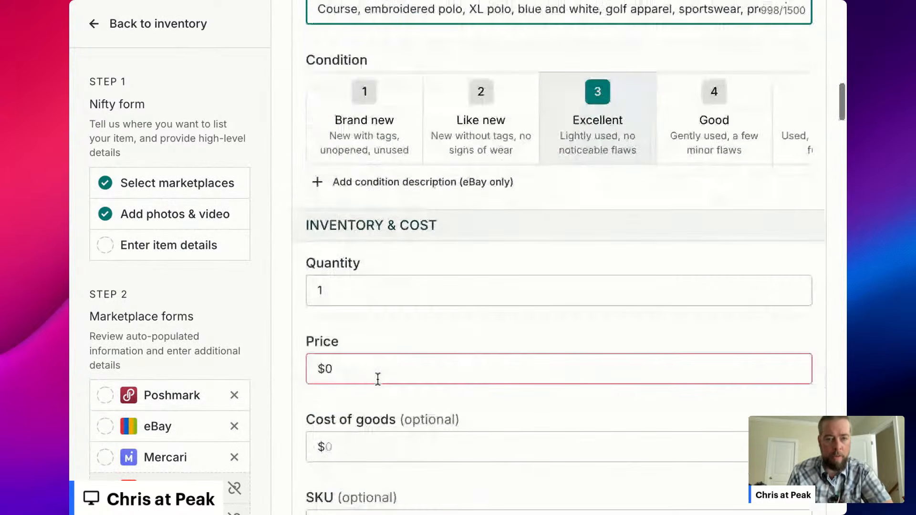
{"action": "scroll", "coordinate": [577, 147], "scroll_direction": "down", "scroll_amount": 5}
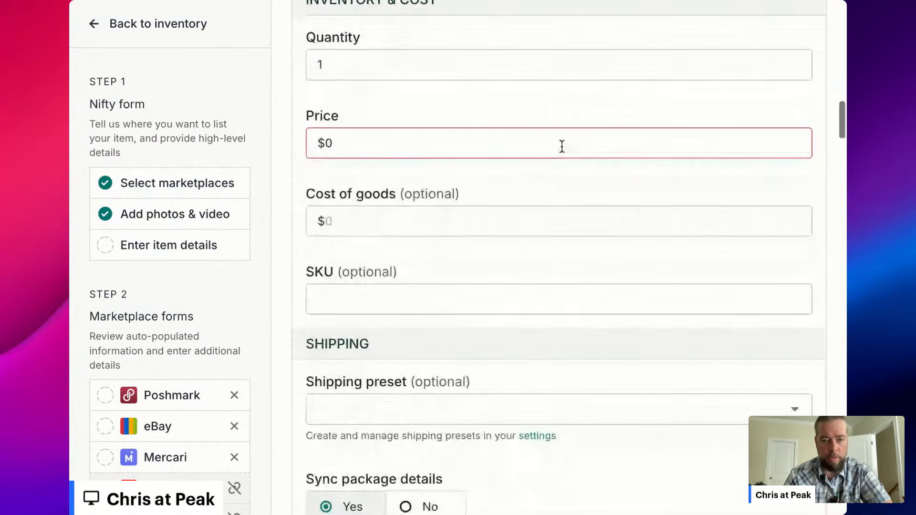
{"action": "scroll", "coordinate": [409, 272], "scroll_direction": "down", "scroll_amount": 10}
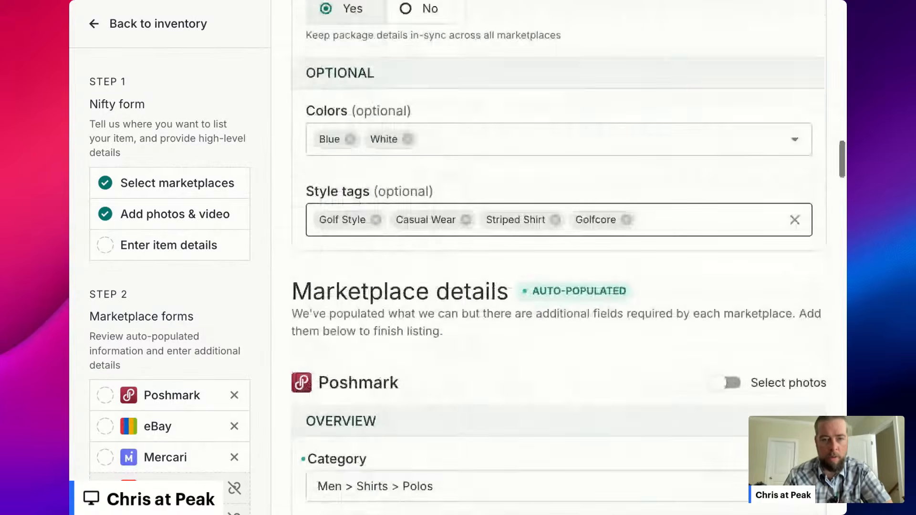
{"action": "scroll", "coordinate": [408, 270], "scroll_direction": "down", "scroll_amount": 4}
{"action": "scroll", "coordinate": [381, 215], "scroll_direction": "up", "scroll_amount": 5}
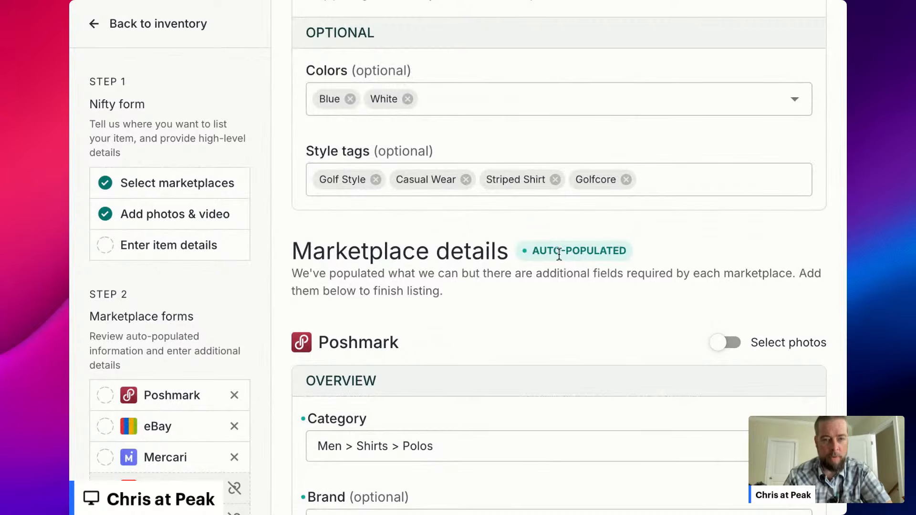
{"action": "scroll", "coordinate": [546, 270], "scroll_direction": "down", "scroll_amount": 7}
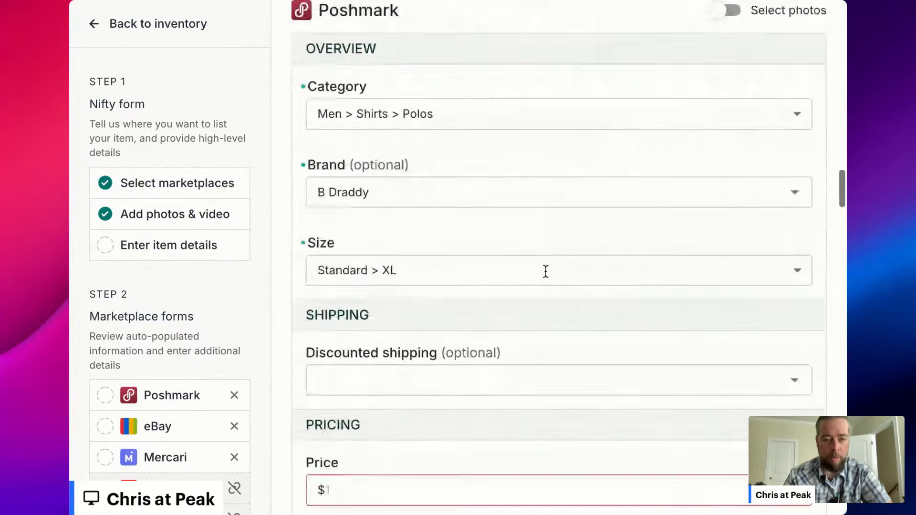
{"action": "scroll", "coordinate": [465, 269], "scroll_direction": "down", "scroll_amount": 4}
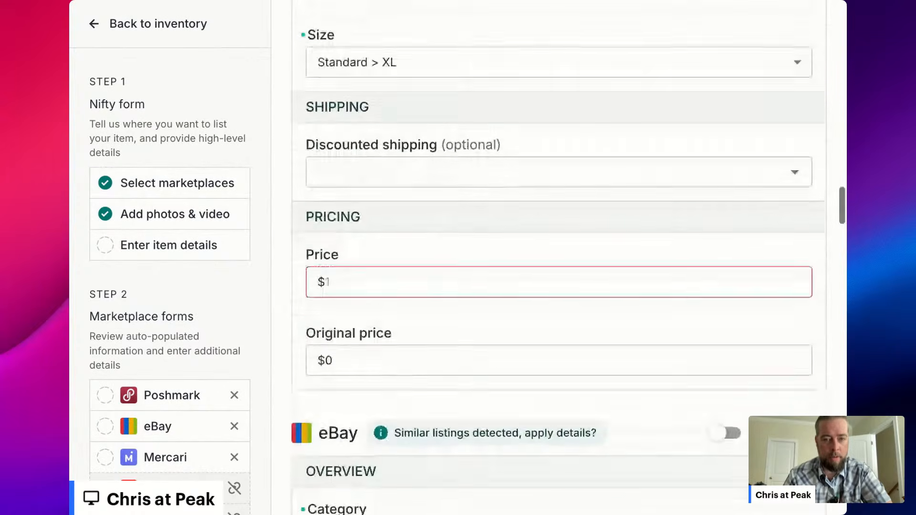
Set the Poshmark price to $29.99
{"action": "left_click", "coordinate": [456, 270]}
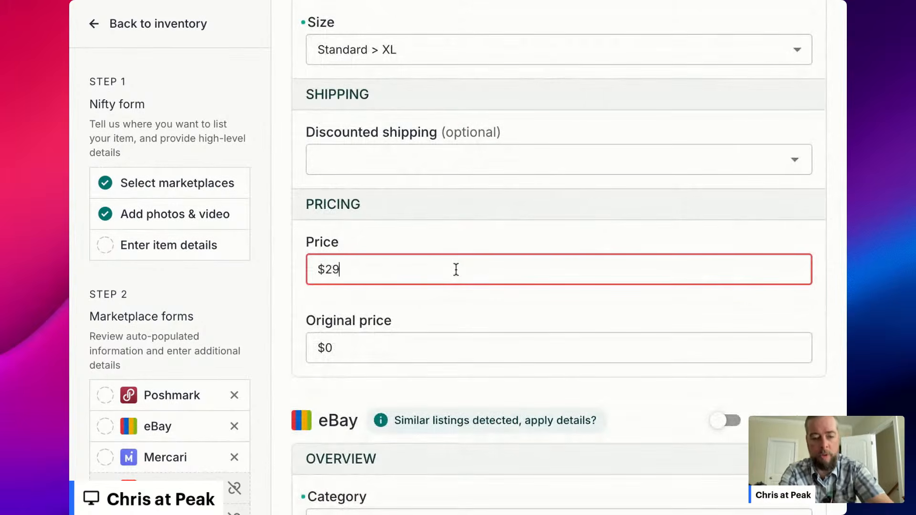
{"action": "type", "text": "29.99"}
{"action": "scroll", "coordinate": [427, 319], "scroll_direction": "down", "scroll_amount": 7}
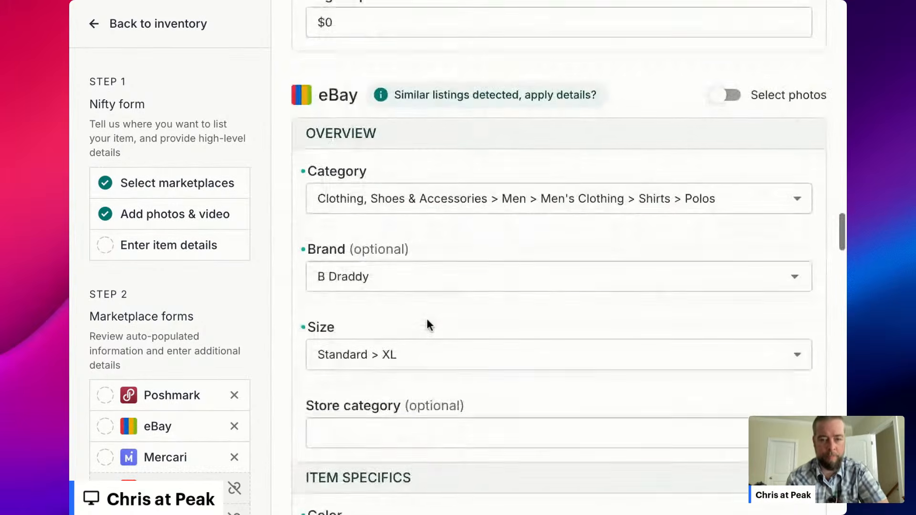
Set the eBay store category to Golf Shirts
{"action": "scroll", "coordinate": [427, 322], "scroll_direction": "down", "scroll_amount": 5}
{"action": "left_click", "coordinate": [411, 171]}
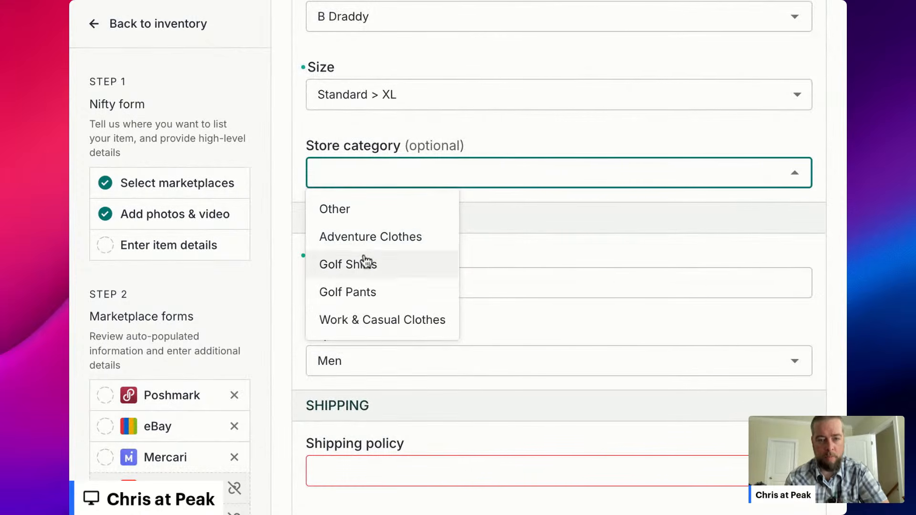
{"action": "left_click", "coordinate": [507, 138]}
Choose the flat USPSParcel $6.95, 1 business day option as the eBay shipping policy
{"action": "scroll", "coordinate": [506, 136], "scroll_direction": "down", "scroll_amount": 6}
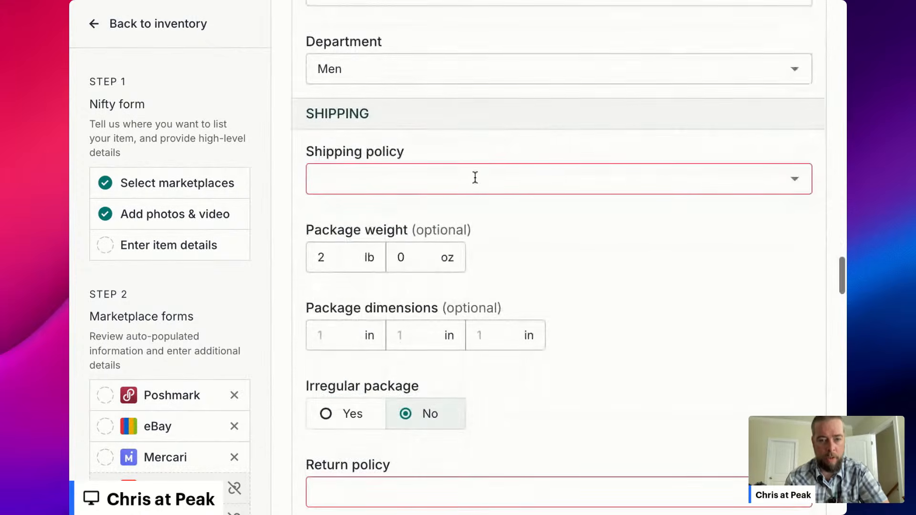
{"action": "left_click", "coordinate": [474, 179]}
{"action": "scroll", "coordinate": [455, 293], "scroll_direction": "down", "scroll_amount": 5}
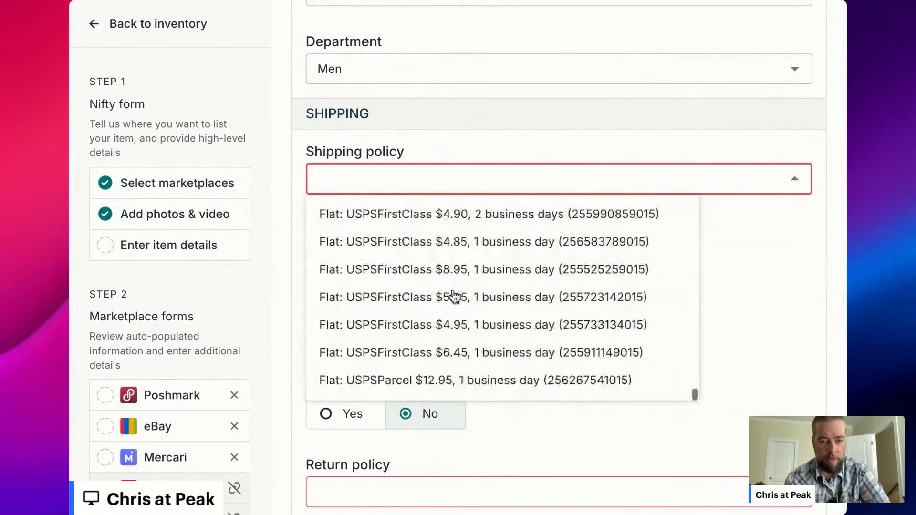
{"action": "scroll", "coordinate": [455, 306], "scroll_direction": "up", "scroll_amount": 6}
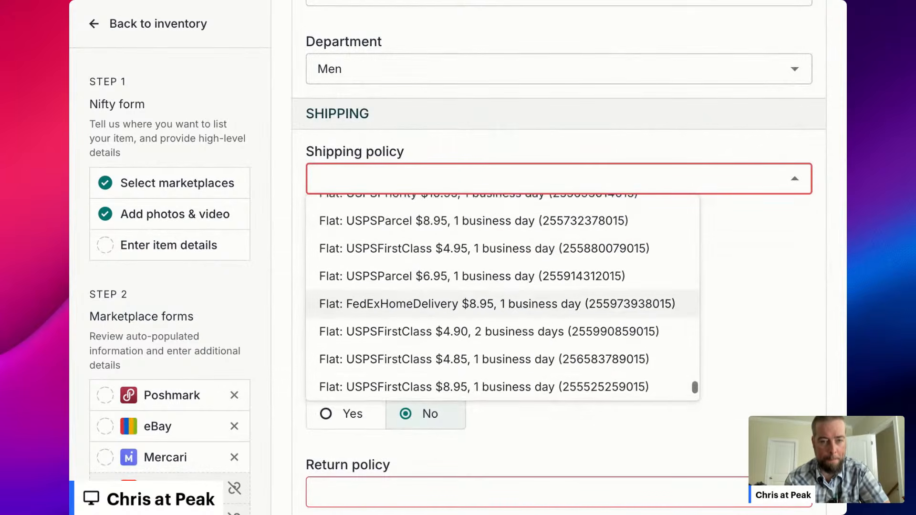
{"action": "scroll", "coordinate": [455, 334], "scroll_direction": "up", "scroll_amount": 6}
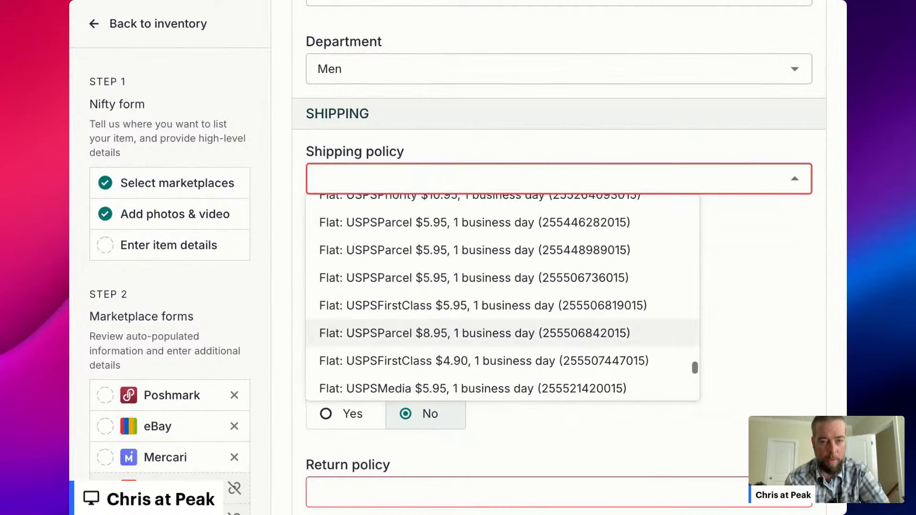
{"action": "scroll", "coordinate": [455, 334], "scroll_direction": "up", "scroll_amount": 8}
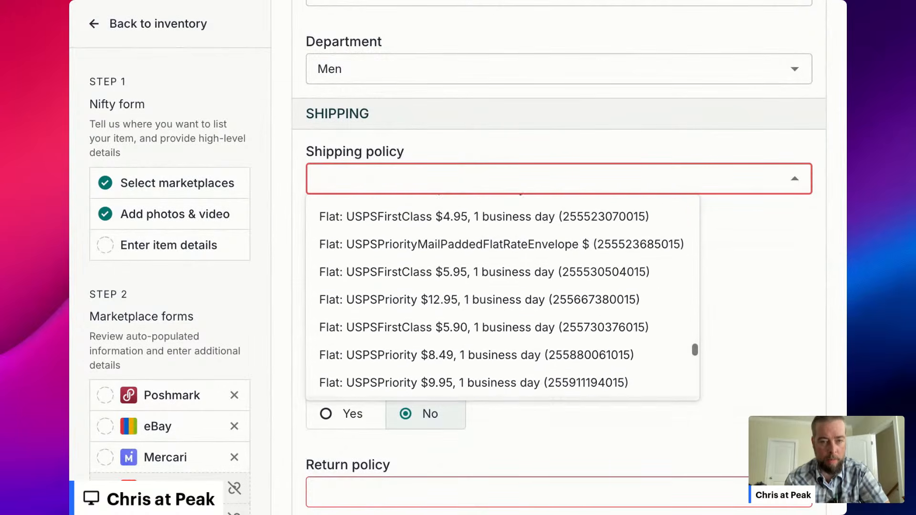
{"action": "scroll", "coordinate": [455, 306], "scroll_direction": "up", "scroll_amount": 5}
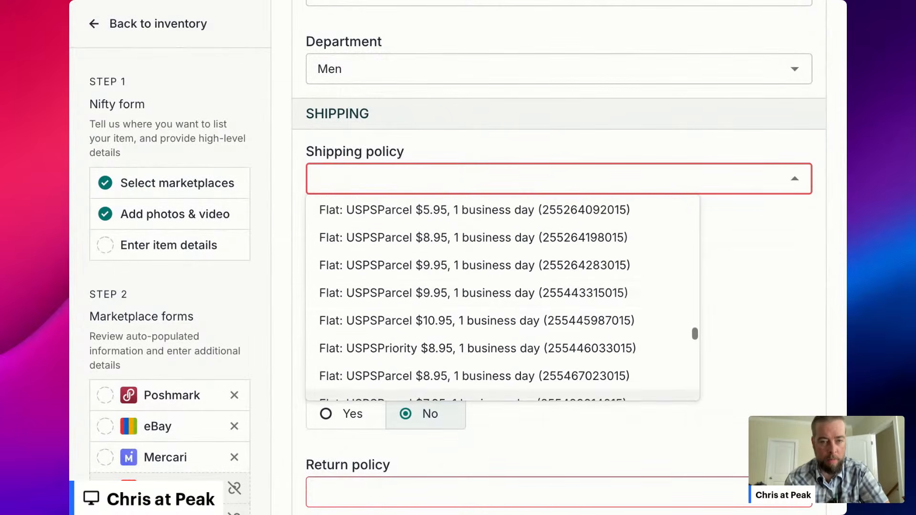
{"action": "scroll", "coordinate": [477, 385], "scroll_direction": "up", "scroll_amount": 6}
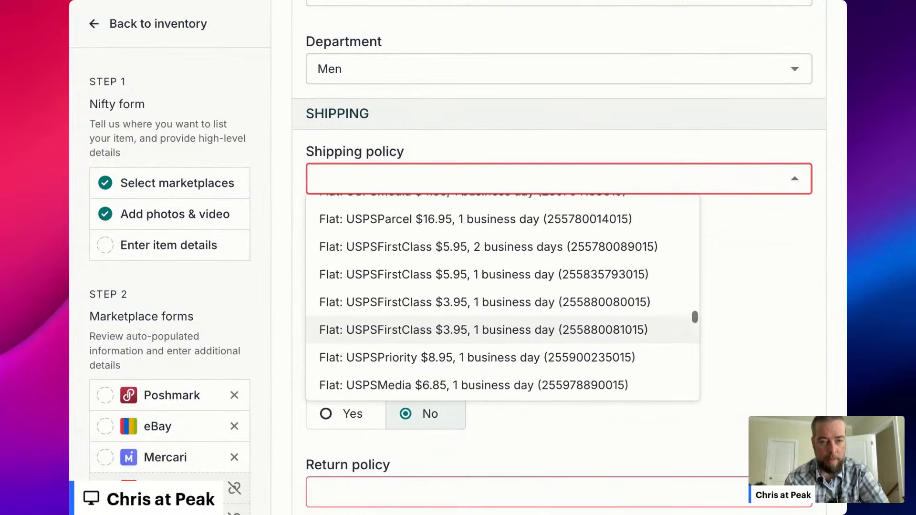
{"action": "scroll", "coordinate": [478, 334], "scroll_direction": "up", "scroll_amount": 3}
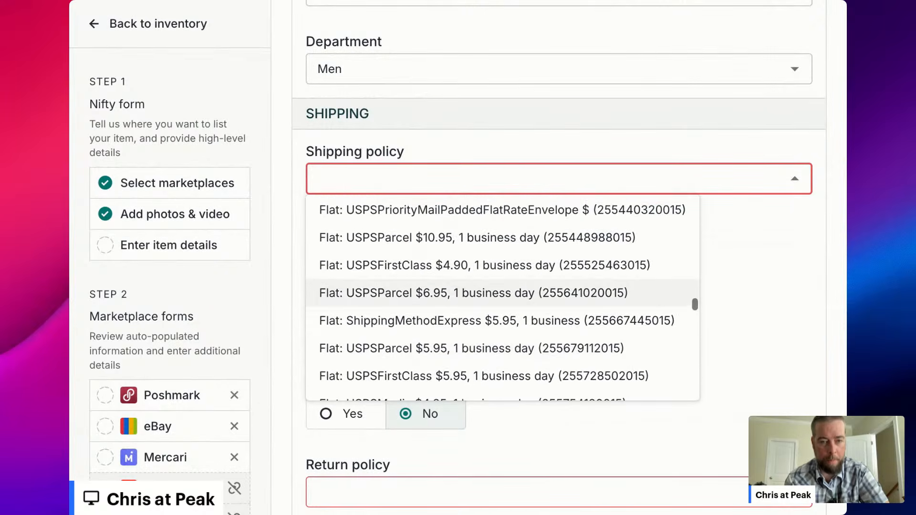
{"action": "left_click", "coordinate": [477, 291]}
Set the eBay package weight to 0 lb 12 oz
{"action": "scroll", "coordinate": [477, 286], "scroll_direction": "down", "scroll_amount": 2}
{"action": "scroll", "coordinate": [333, 158], "scroll_direction": "down", "scroll_amount": 1}
{"action": "left_click", "coordinate": [333, 150]}
{"action": "key", "text": "BackSpace"}
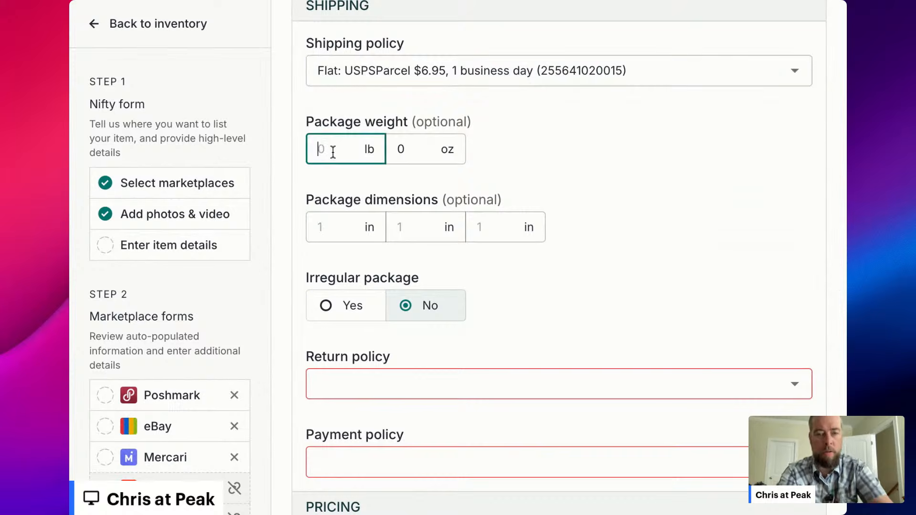
{"action": "left_click", "coordinate": [420, 147]}
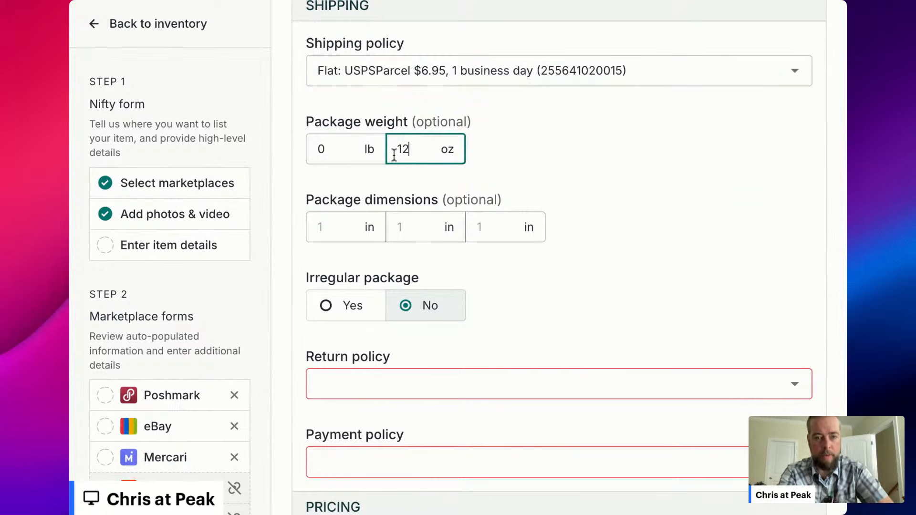
Enter 12 x 9 x 2 in as the eBay package dimensions
{"action": "left_click", "coordinate": [329, 233]}
{"action": "type", "text": "12"}
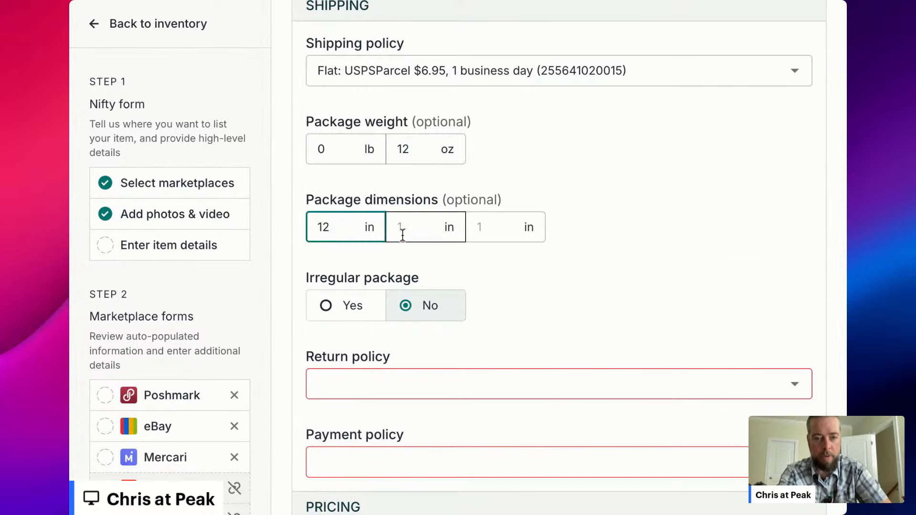
{"action": "left_click", "coordinate": [402, 233]}
{"action": "left_click", "coordinate": [478, 228]}
{"action": "type", "text": "2"}
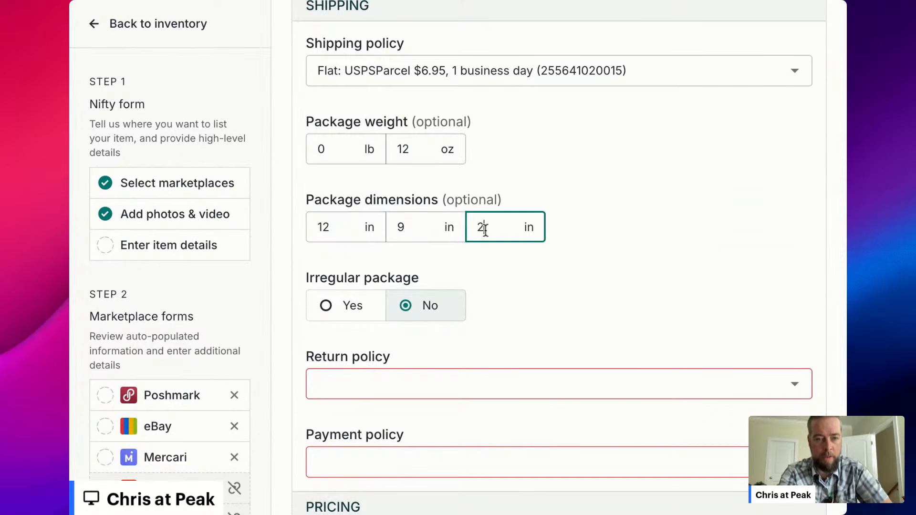
{"action": "left_click", "coordinate": [594, 229]}
Set the eBay return policy to free 30 days money back and the payment policy to the first eBay Managed Payments option
{"action": "scroll", "coordinate": [594, 229], "scroll_direction": "down", "scroll_amount": 3}
{"action": "scroll", "coordinate": [594, 229], "scroll_direction": "down", "scroll_amount": 2}
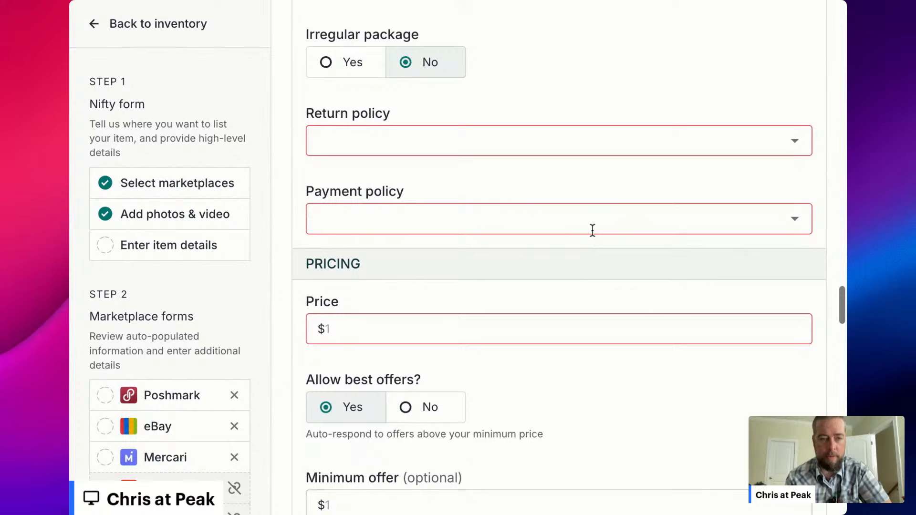
{"action": "left_click", "coordinate": [506, 147]}
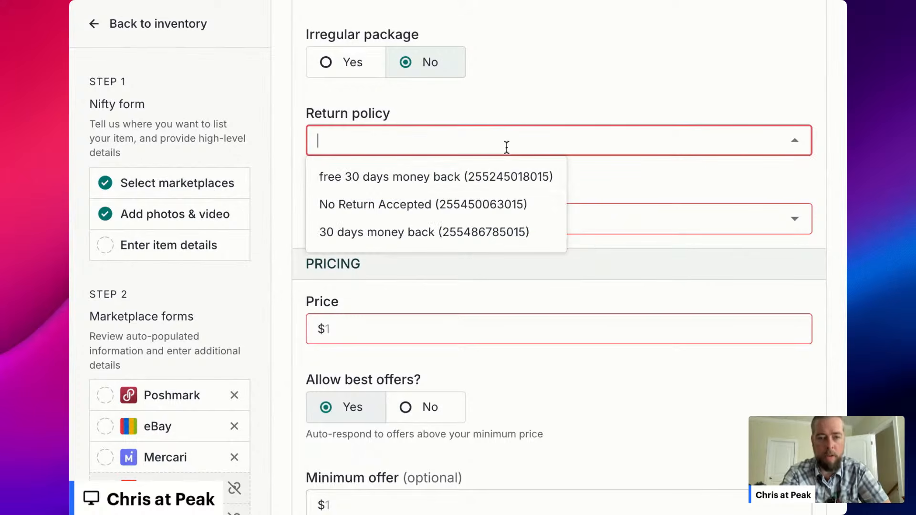
{"action": "left_click", "coordinate": [490, 177]}
{"action": "left_click", "coordinate": [475, 210]}
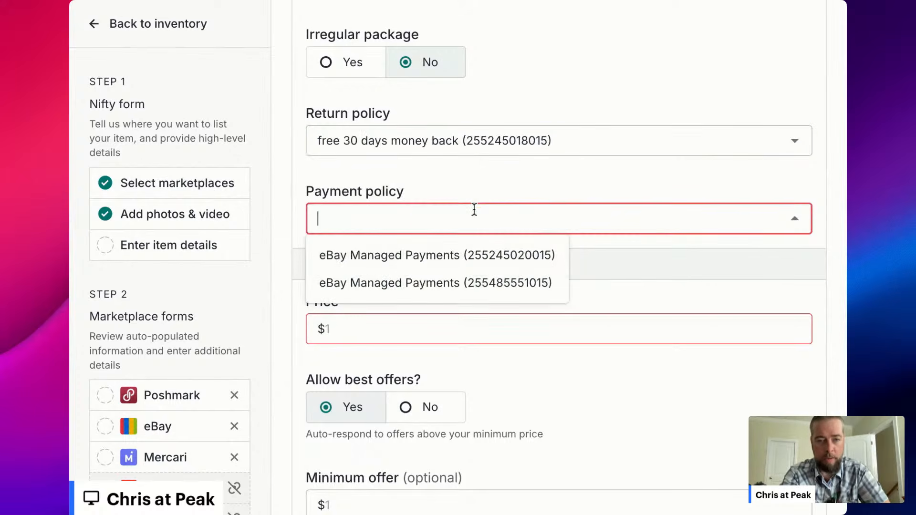
{"action": "left_click", "coordinate": [458, 267]}
Set the item's general price to $29.99 in the Inventory & Cost section
{"action": "scroll", "coordinate": [476, 242], "scroll_direction": "down", "scroll_amount": 4}
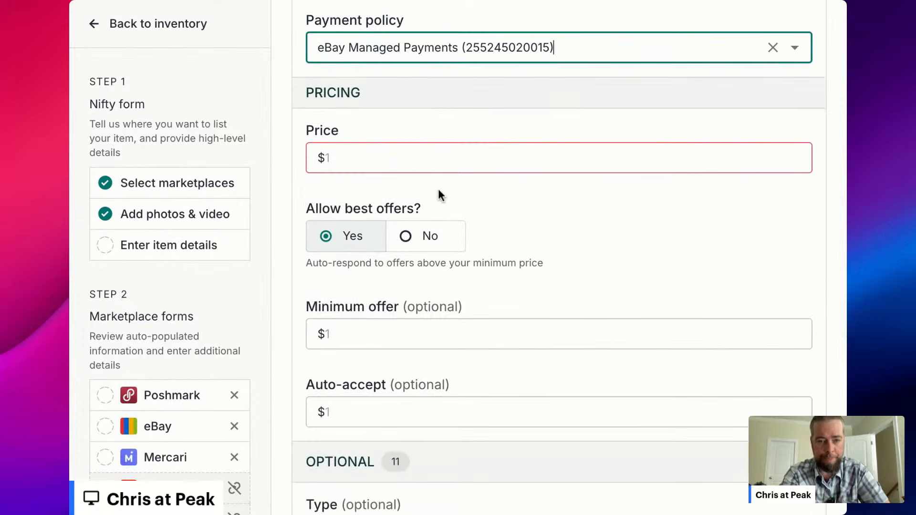
{"action": "scroll", "coordinate": [415, 182], "scroll_direction": "up", "scroll_amount": 13}
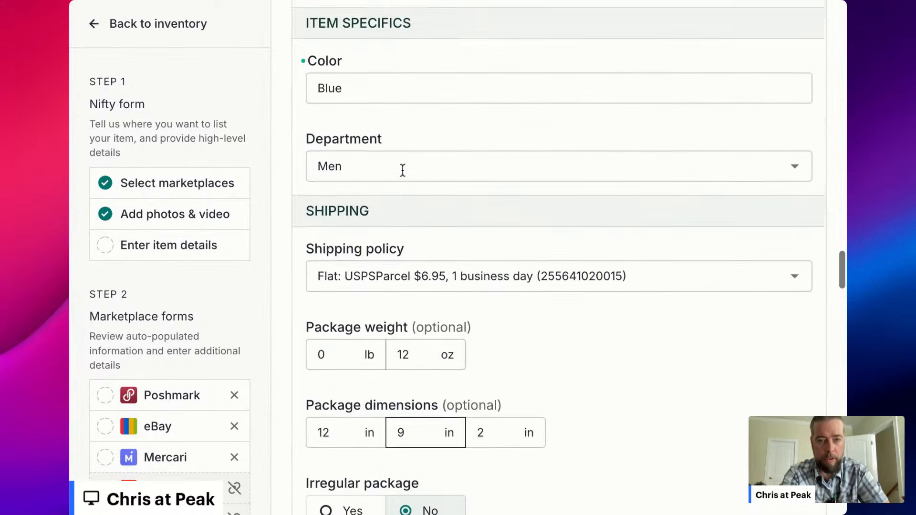
{"action": "scroll", "coordinate": [402, 170], "scroll_direction": "up", "scroll_amount": 2}
{"action": "scroll", "coordinate": [402, 170], "scroll_direction": "down", "scroll_amount": 5}
{"action": "scroll", "coordinate": [403, 170], "scroll_direction": "up", "scroll_amount": 15}
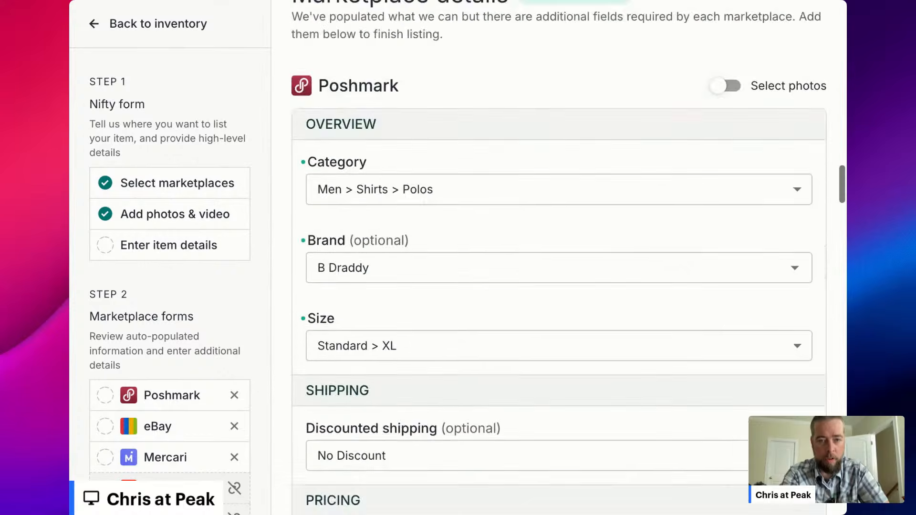
{"action": "scroll", "coordinate": [559, 258], "scroll_direction": "down", "scroll_amount": 8}
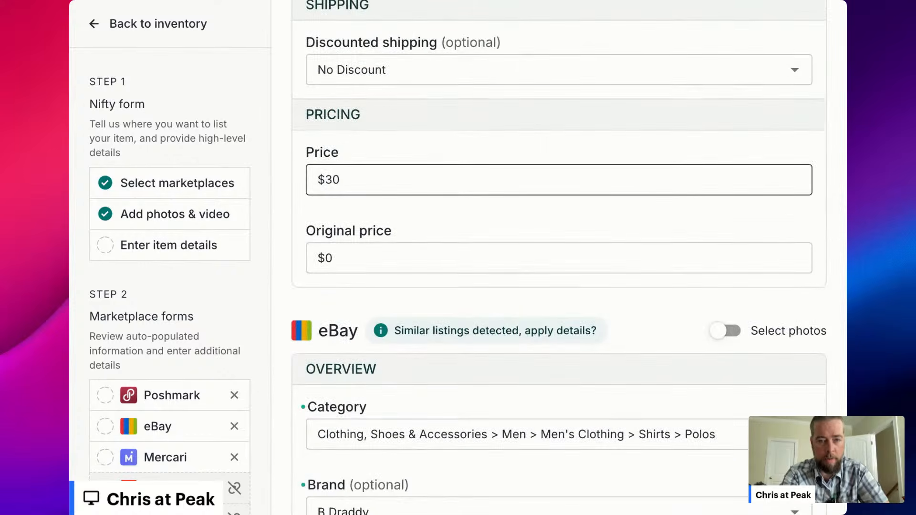
{"action": "scroll", "coordinate": [558, 258], "scroll_direction": "up", "scroll_amount": 20}
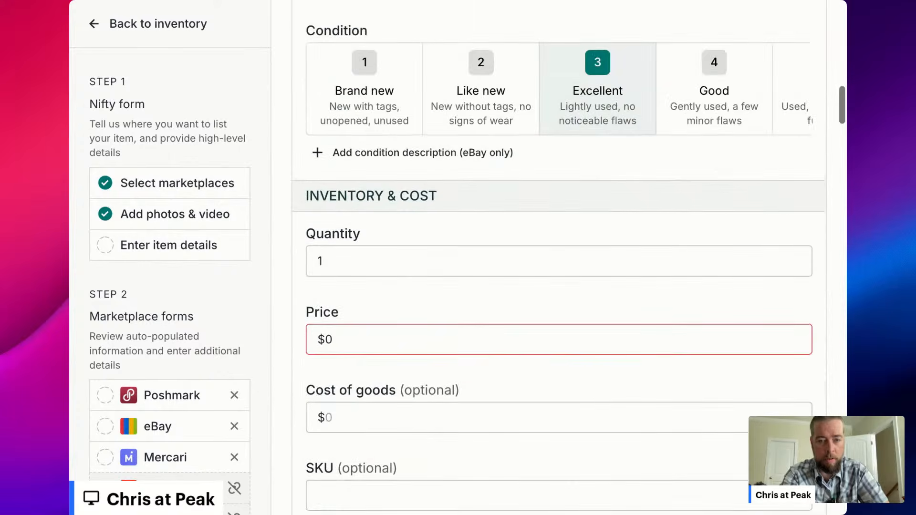
{"action": "left_click", "coordinate": [355, 333]}
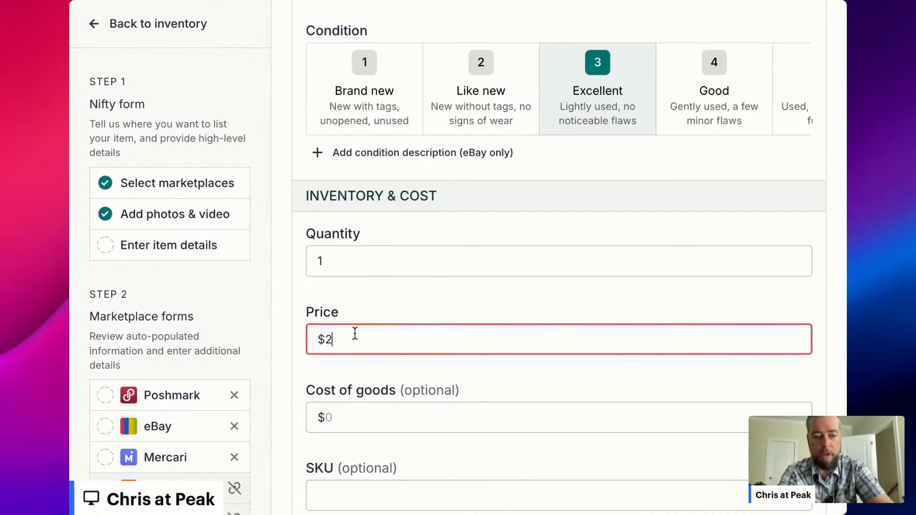
{"action": "left_click", "coordinate": [443, 310]}
Check the filled-in eBay and Mercari details and list the item on Poshmark, eBay and Mercari
{"action": "scroll", "coordinate": [443, 311], "scroll_direction": "down", "scroll_amount": 20}
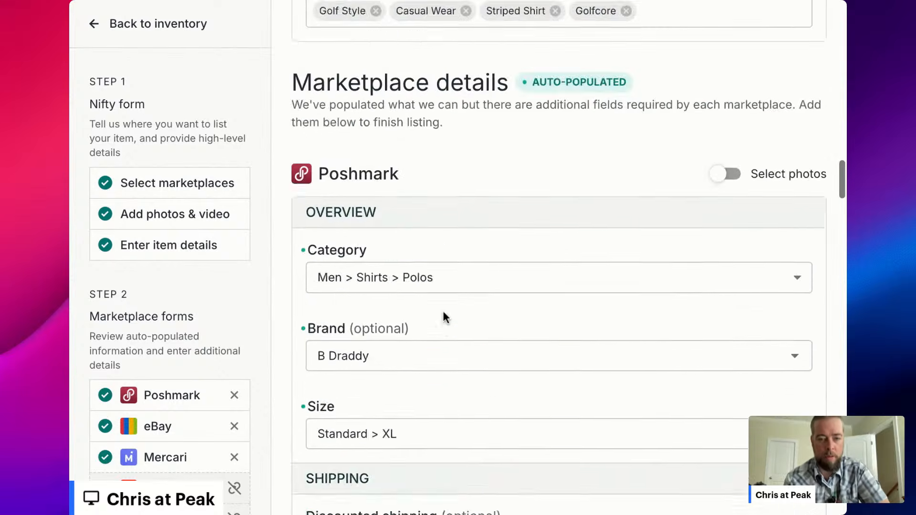
{"action": "scroll", "coordinate": [444, 316], "scroll_direction": "down", "scroll_amount": 20}
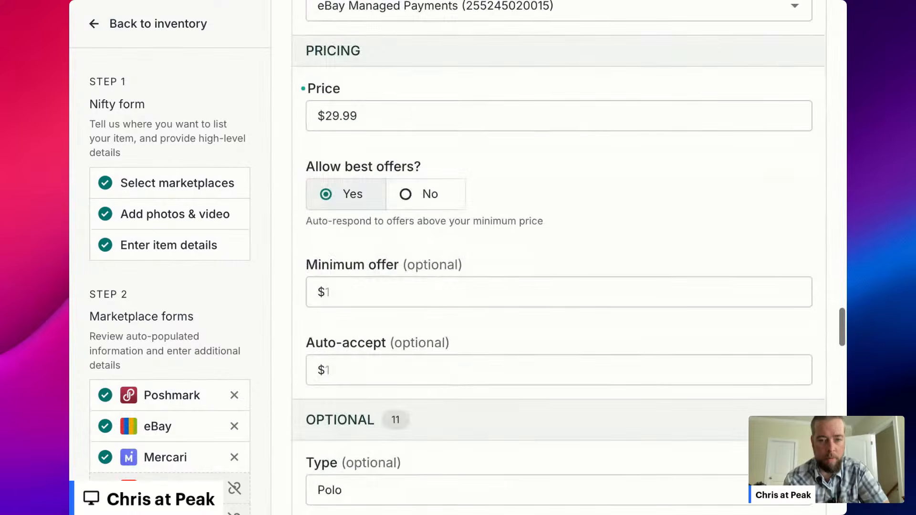
{"action": "scroll", "coordinate": [444, 316], "scroll_direction": "down", "scroll_amount": 20}
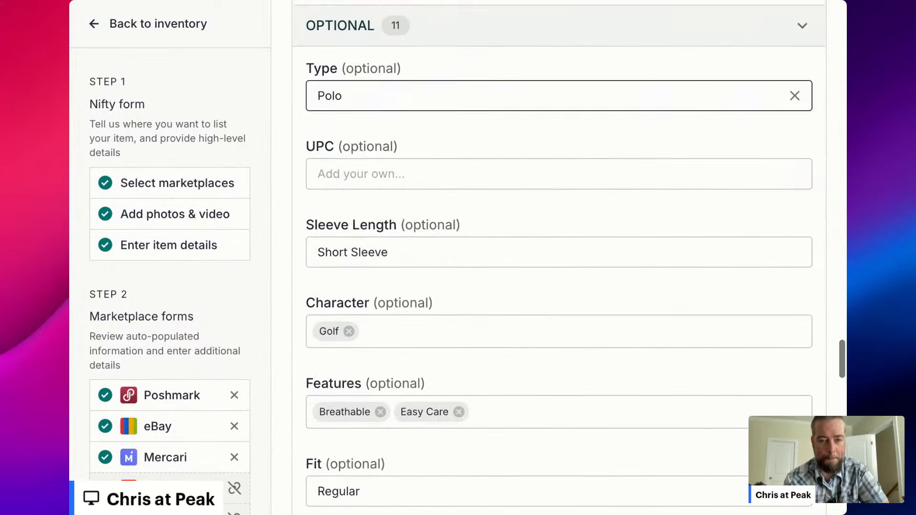
{"action": "scroll", "coordinate": [432, 288], "scroll_direction": "down", "scroll_amount": 15}
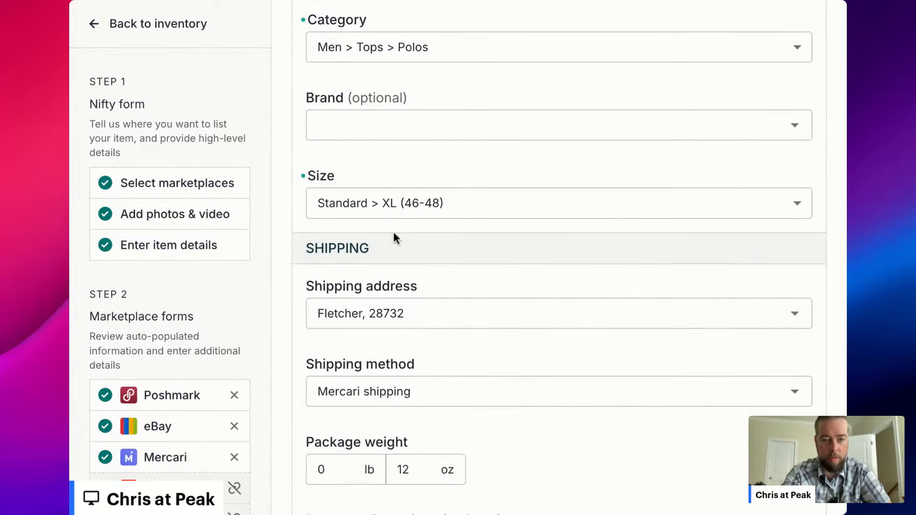
{"action": "scroll", "coordinate": [395, 240], "scroll_direction": "down", "scroll_amount": 4}
{"action": "scroll", "coordinate": [395, 240], "scroll_direction": "down", "scroll_amount": 9}
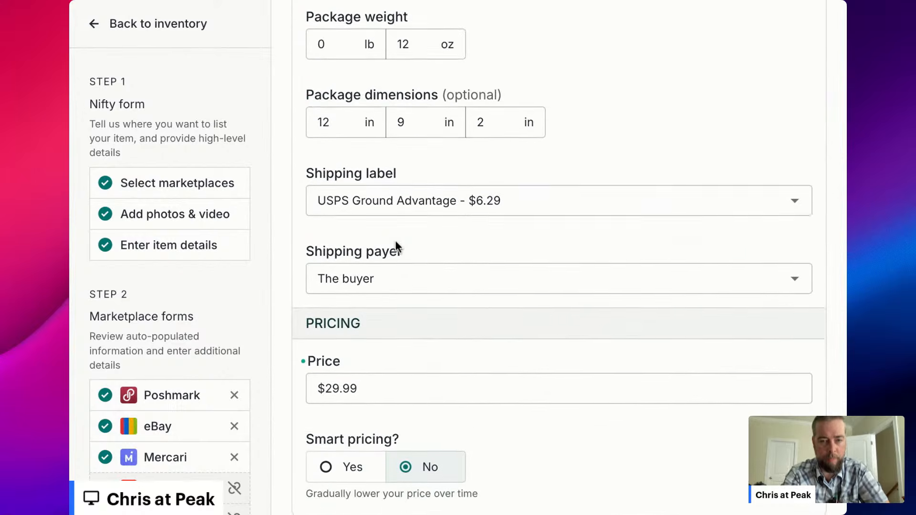
{"action": "scroll", "coordinate": [467, 261], "scroll_direction": "down", "scroll_amount": 2}
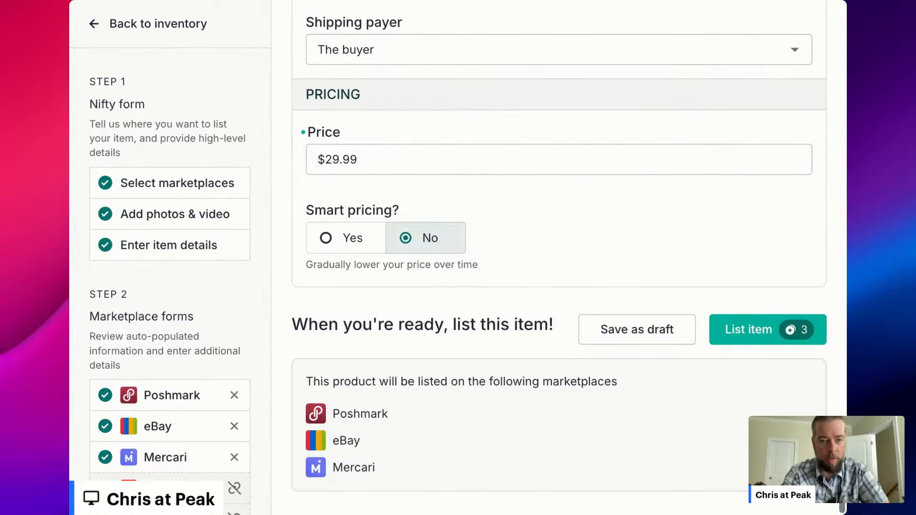
{"action": "left_click", "coordinate": [749, 328]}
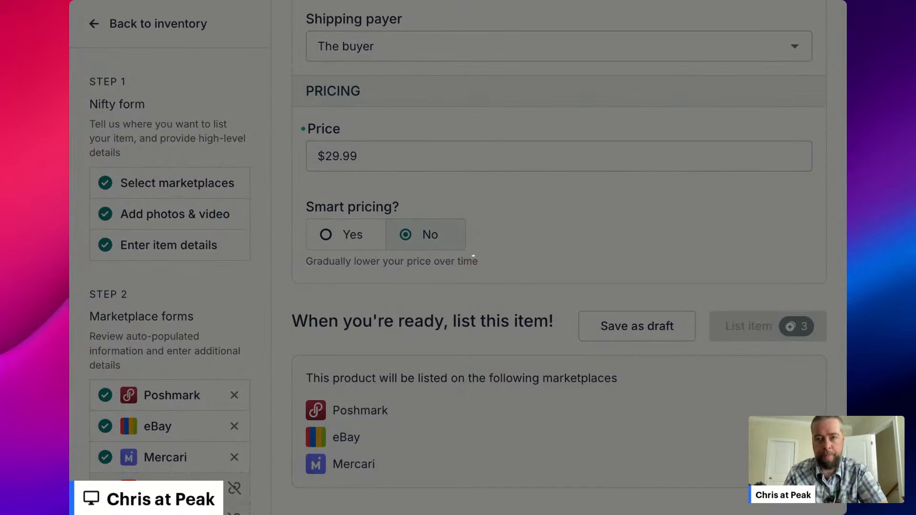